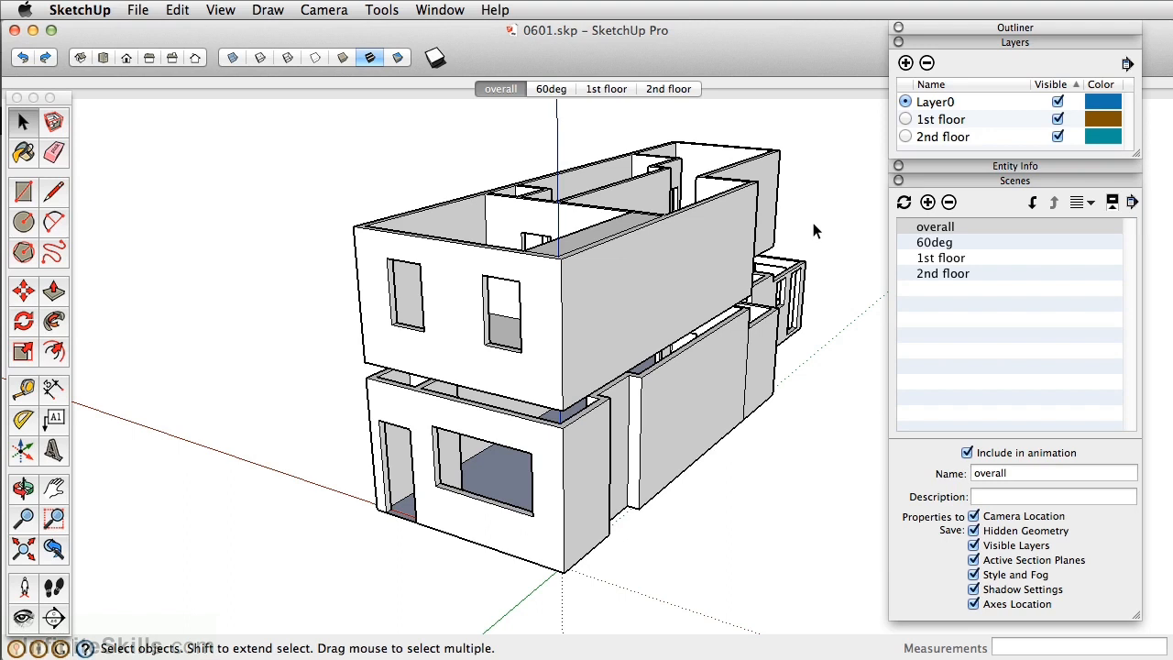
- Compare the overall, 1st floor and 2nd floor scenes of the house and check how each storey is grouped
{"action": "middle_click_drag", "start_coordinate": [371, 343], "coordinate": [577, 316]}
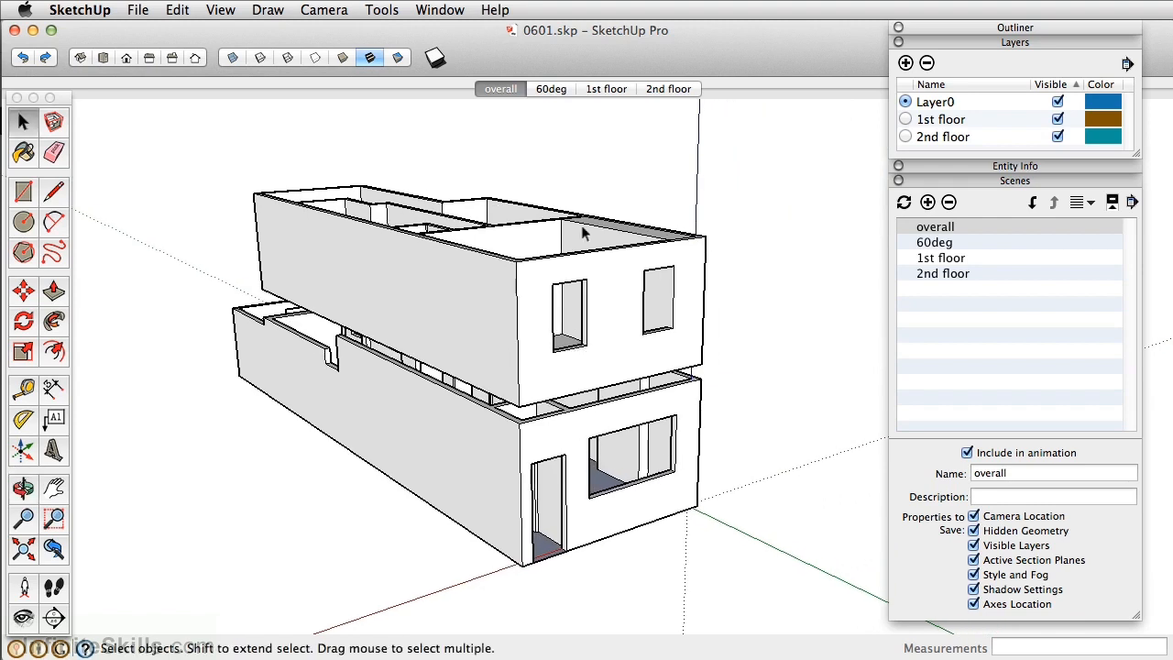
{"action": "left_click", "coordinate": [606, 89]}
{"action": "left_click", "coordinate": [671, 89]}
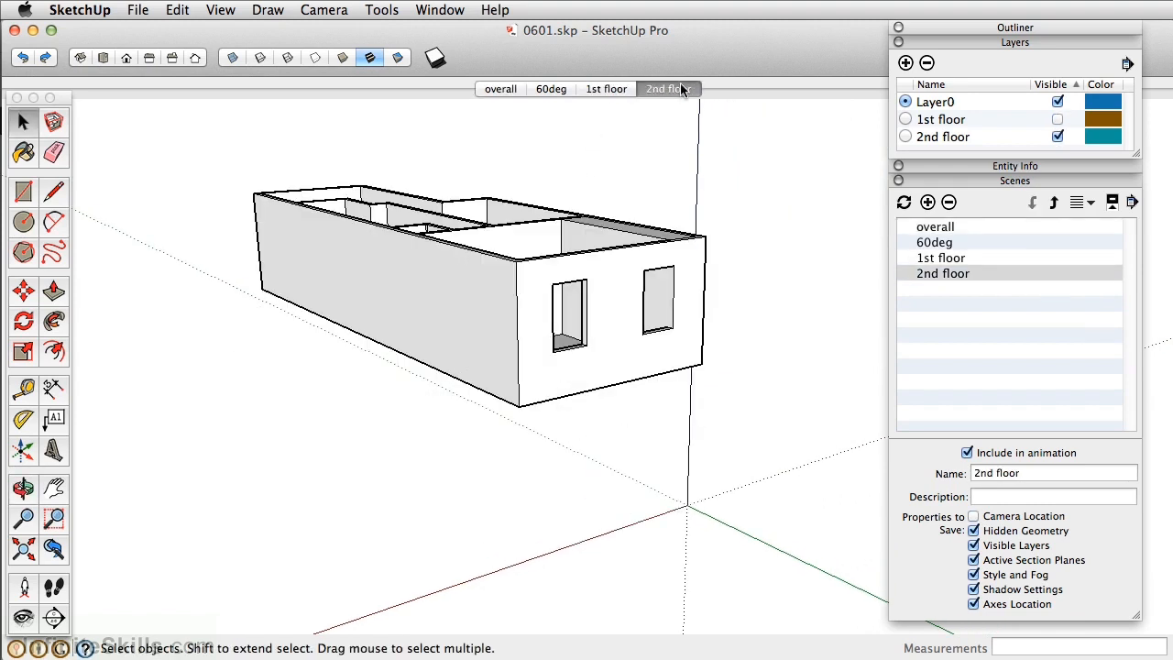
{"action": "left_click", "coordinate": [506, 90]}
{"action": "left_click", "coordinate": [569, 368]}
{"action": "left_click", "coordinate": [562, 318]}
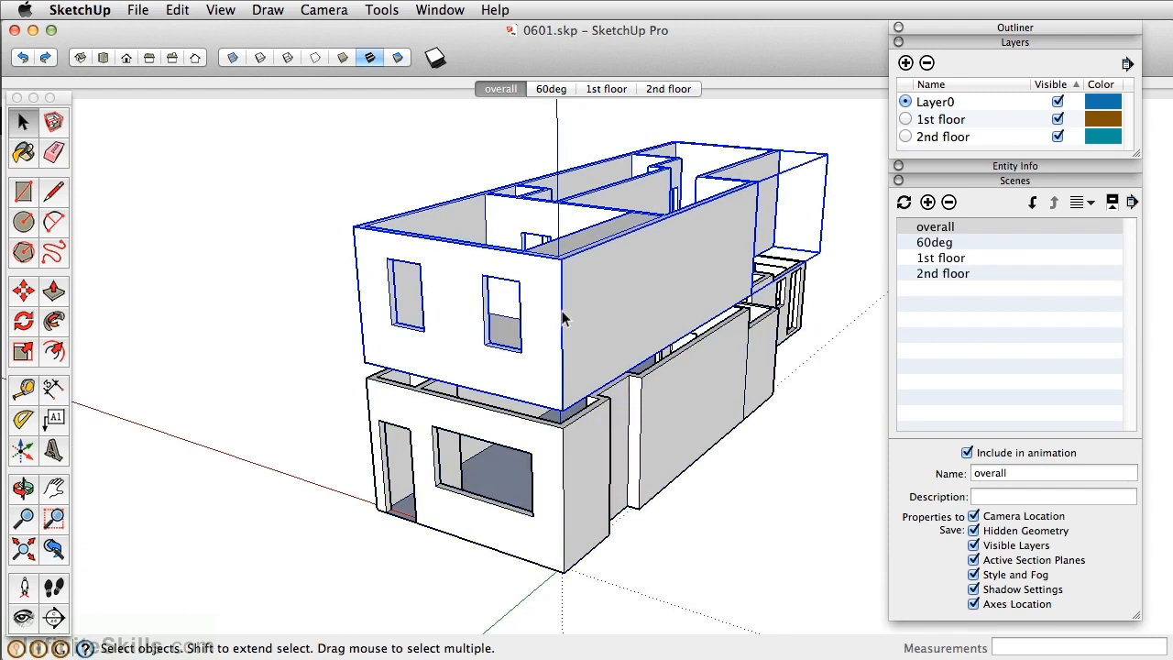
- Show the 1st floor scene and open the first-floor group for editing with its floor face selected
{"action": "left_click", "coordinate": [606, 90]}
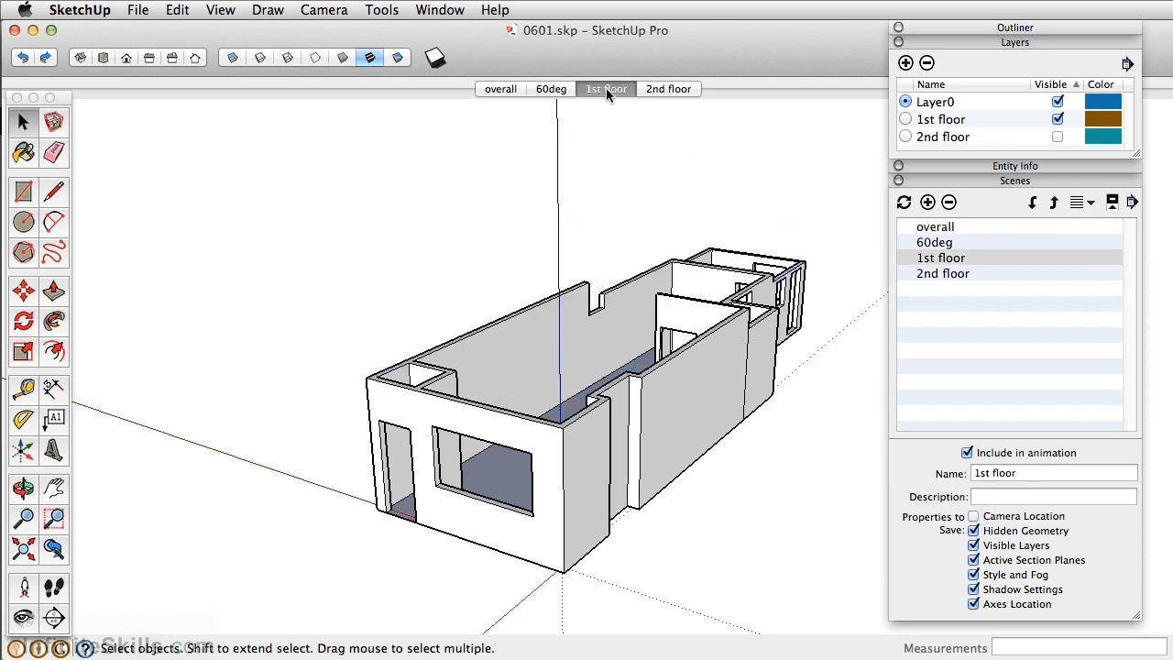
{"action": "middle_click_drag", "start_coordinate": [572, 342], "coordinate": [696, 456]}
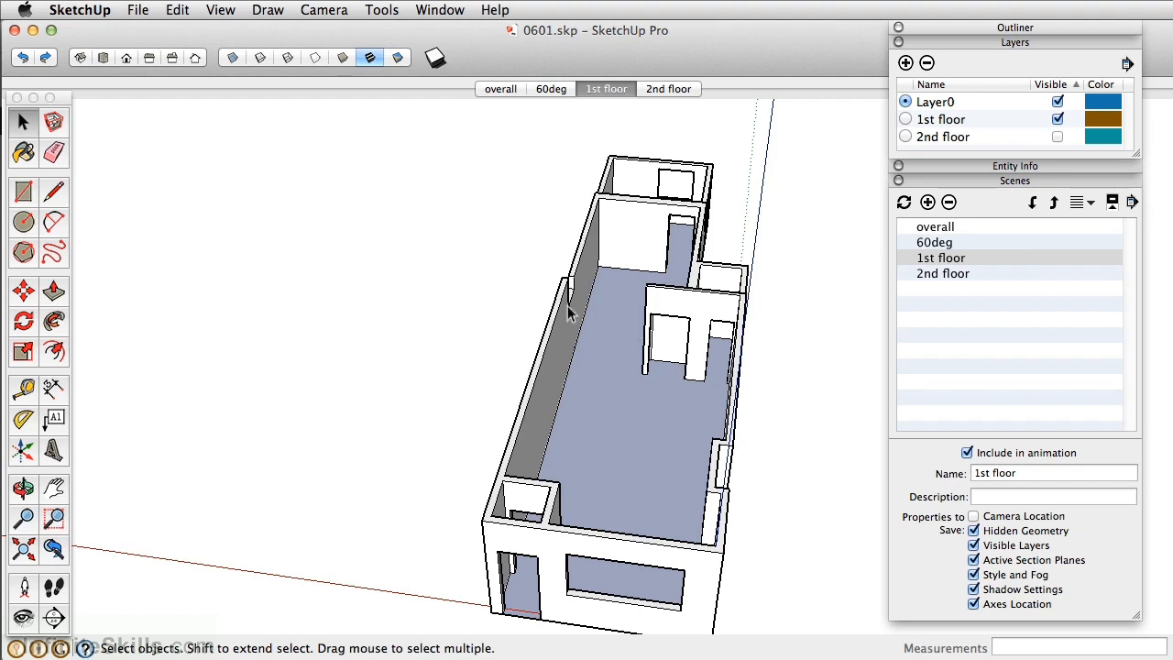
{"action": "double_click", "coordinate": [627, 338]}
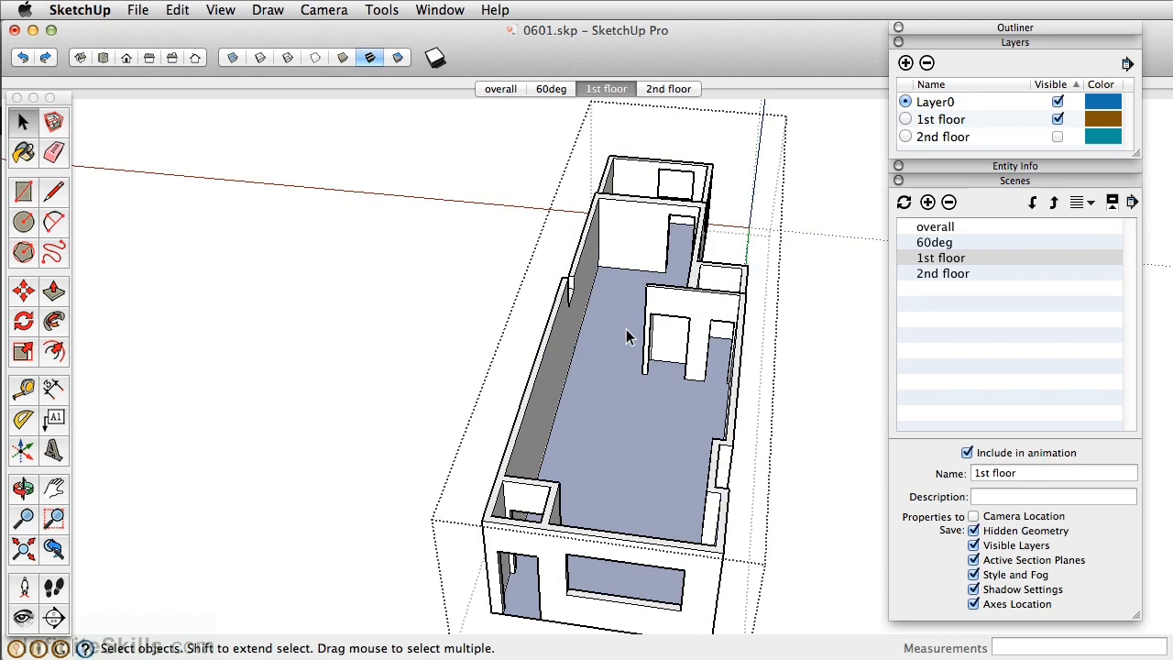
{"action": "left_click", "coordinate": [852, 245]}
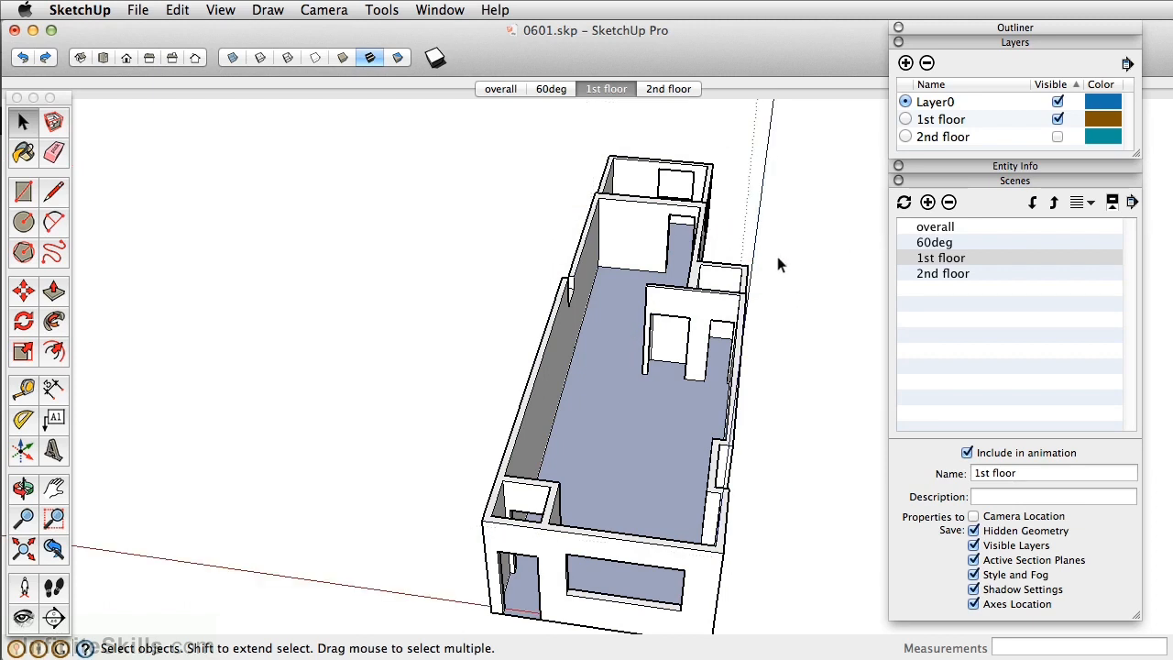
{"action": "double_click", "coordinate": [601, 297]}
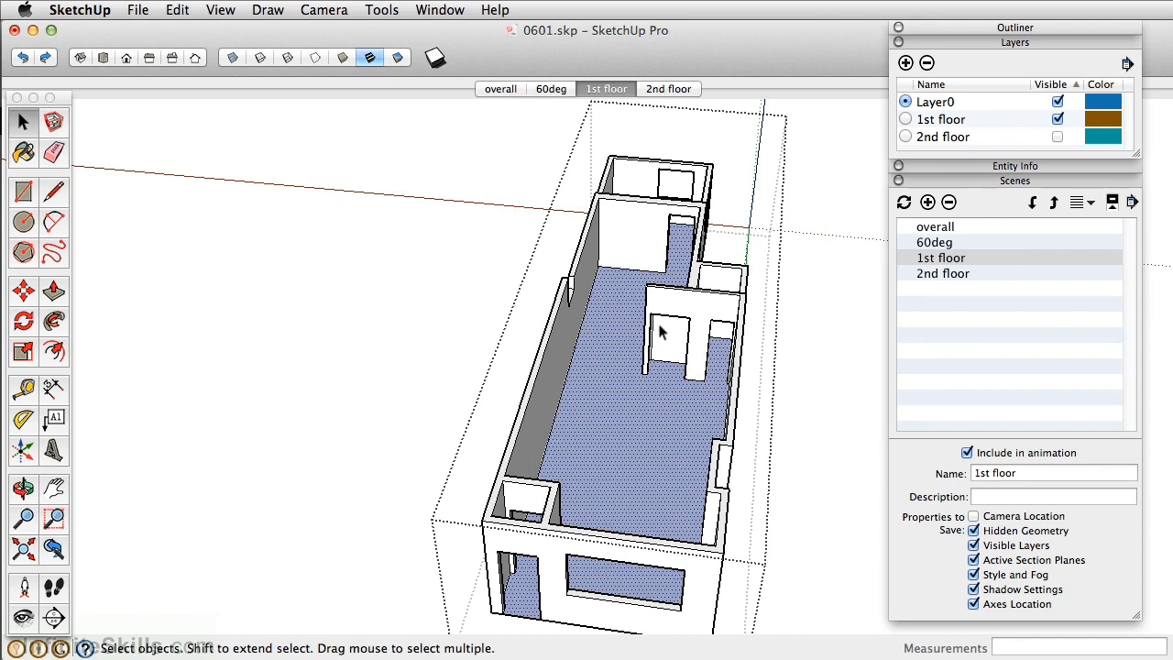
- Draw a line about 2' 8" long across the base of the front vestibule doorway and delete the face filling the opening
{"action": "middle_click_drag", "start_coordinate": [683, 370], "coordinate": [235, 422]}
{"action": "middle_click_drag", "start_coordinate": [514, 337], "coordinate": [538, 352]}
{"action": "scroll", "coordinate": [539, 352], "scroll_direction": "up", "scroll_amount": 6}
{"action": "scroll", "coordinate": [599, 295], "scroll_direction": "up", "scroll_amount": 2}
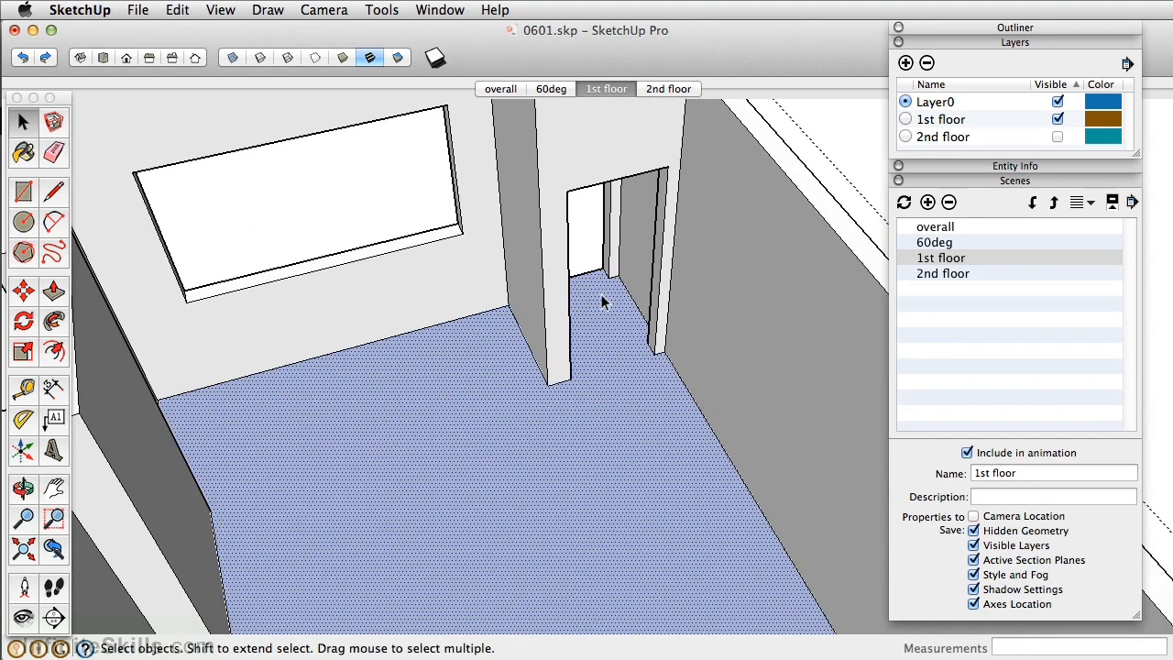
{"action": "left_click", "coordinate": [53, 191]}
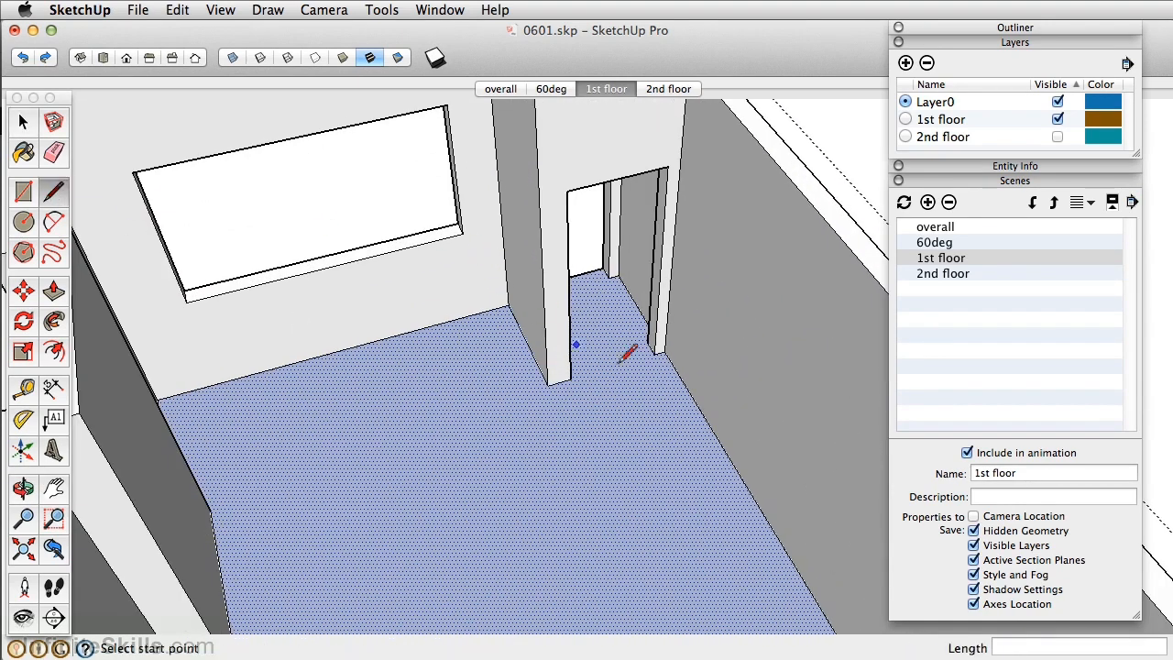
{"action": "left_click", "coordinate": [570, 377]}
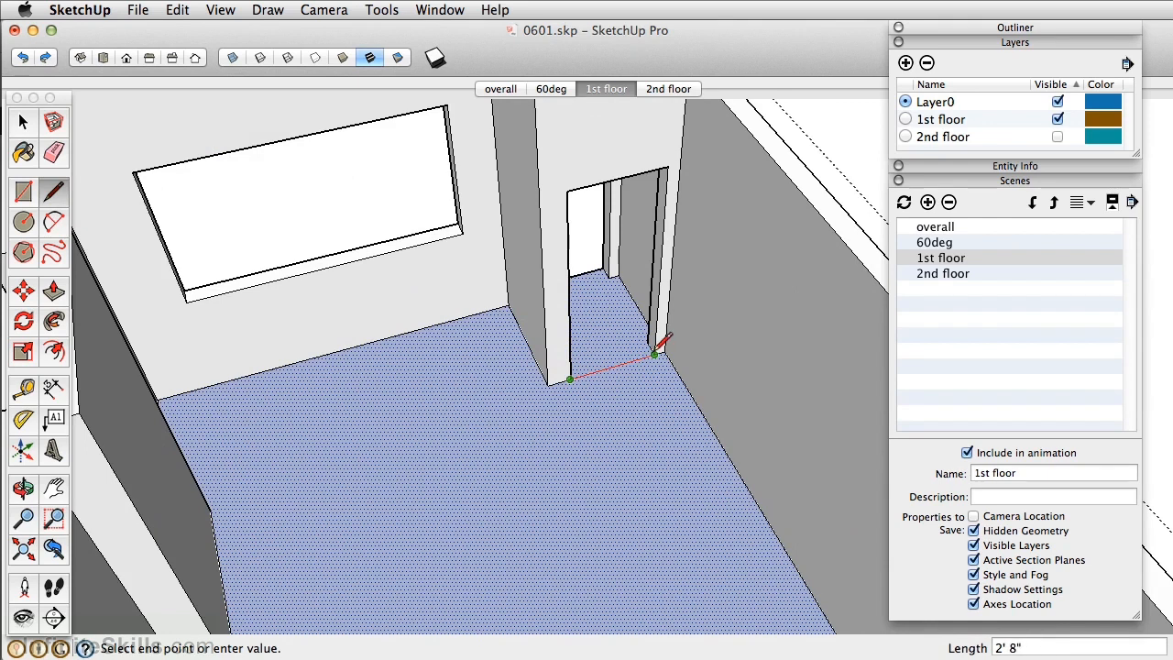
{"action": "left_click", "coordinate": [664, 352]}
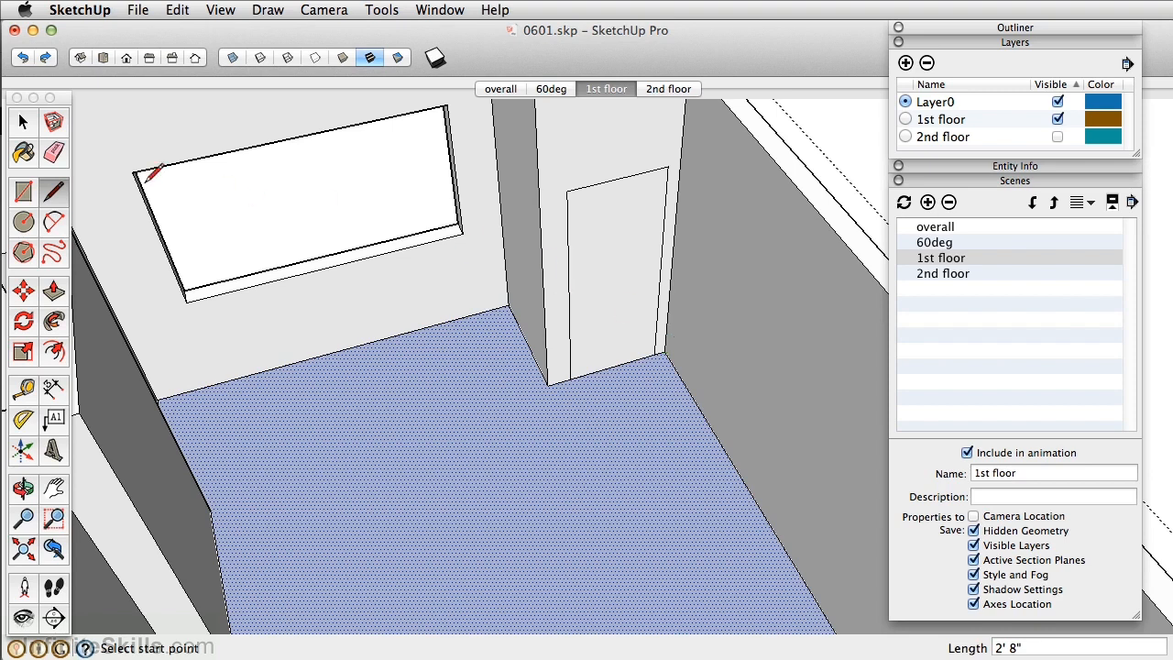
{"action": "left_click", "coordinate": [22, 121]}
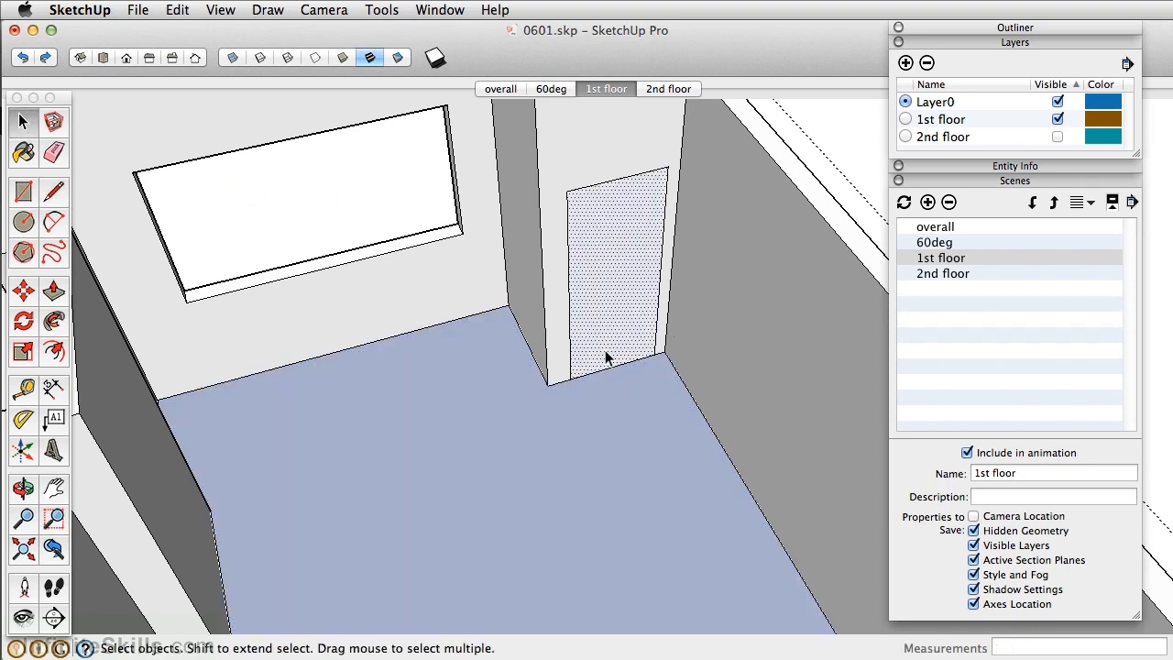
{"action": "key", "text": "Delete"}
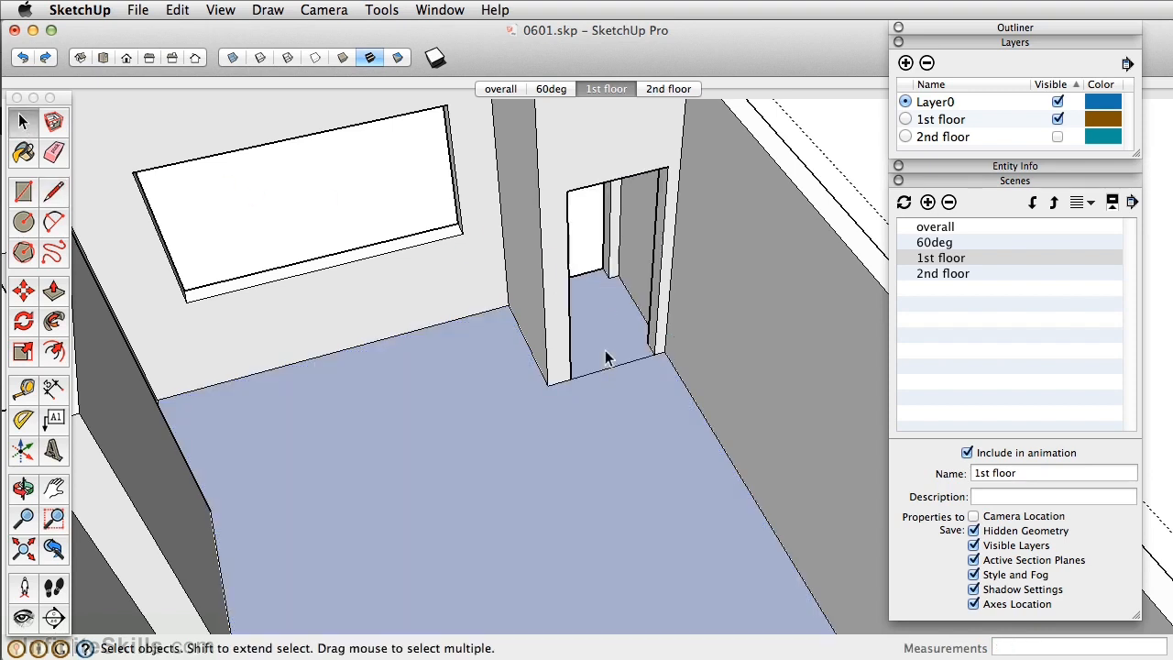
- Reverse the vestibule floor face and the main first-floor face so their white sides face up
{"action": "left_click", "coordinate": [603, 358]}
{"action": "left_click", "coordinate": [605, 335]}
{"action": "right_click", "coordinate": [596, 346]}
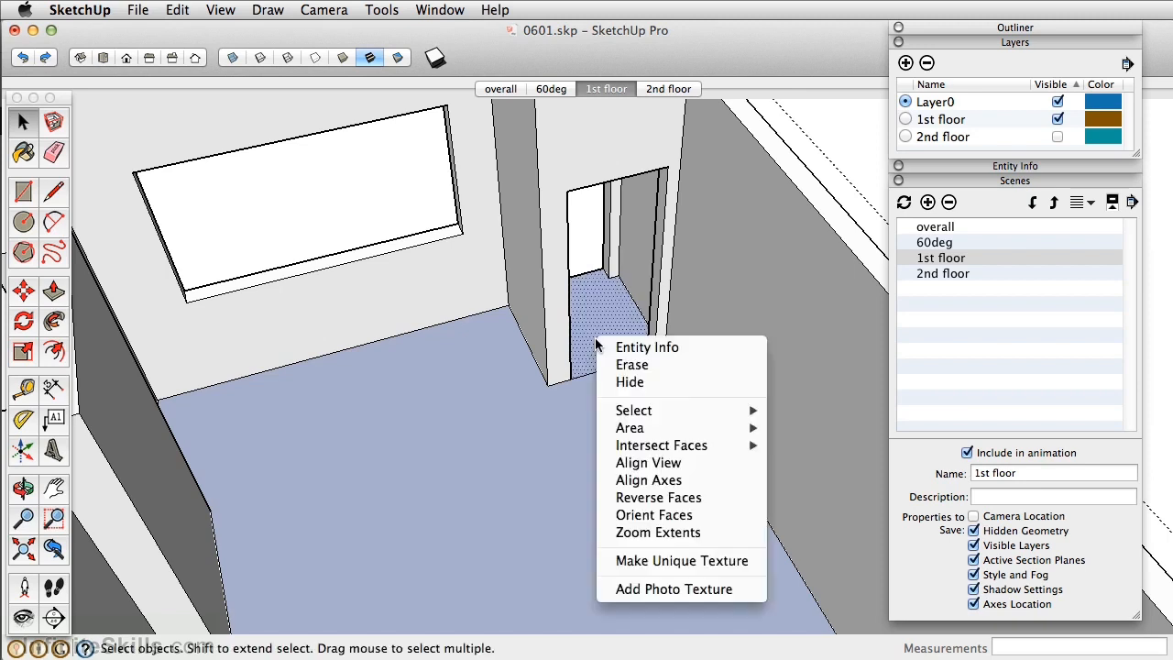
{"action": "left_click", "coordinate": [671, 503]}
{"action": "scroll", "coordinate": [671, 503], "scroll_direction": "down", "scroll_amount": 5}
{"action": "middle_click_drag", "start_coordinate": [672, 503], "coordinate": [519, 255], "text": "shift"}
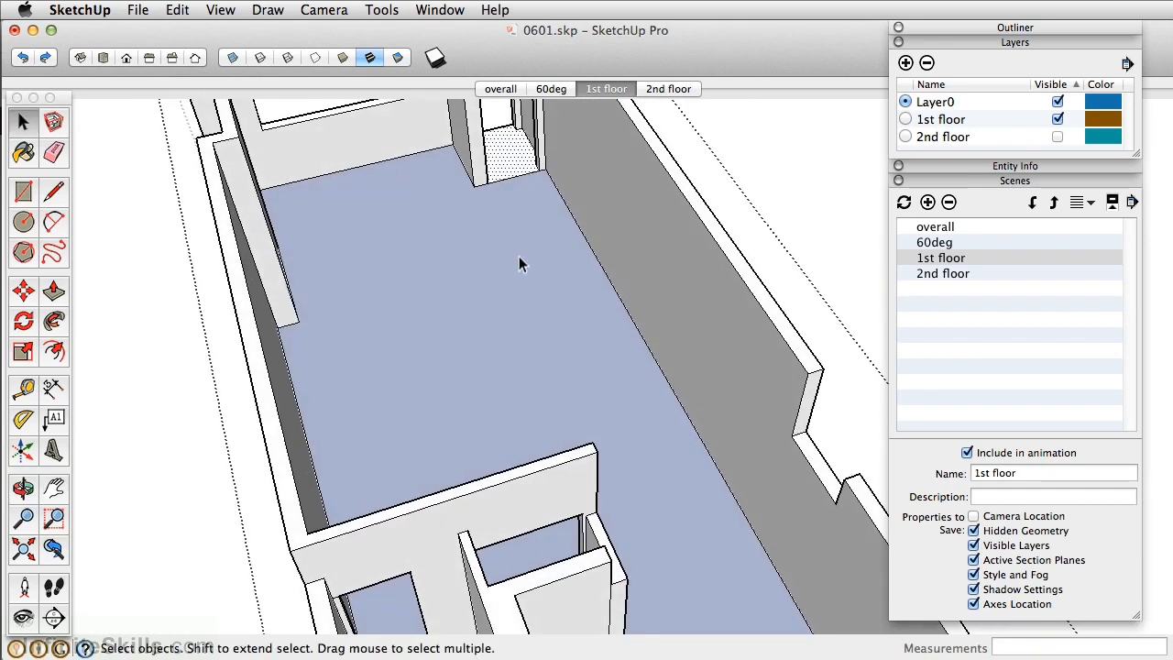
{"action": "right_click", "coordinate": [441, 264]}
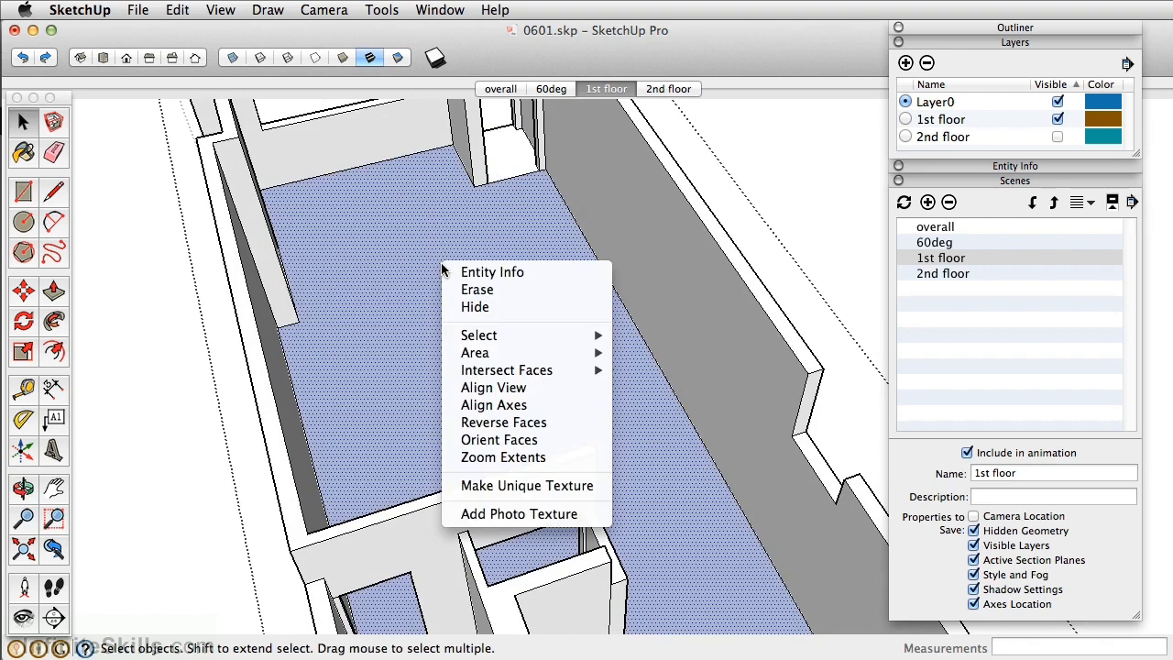
{"action": "left_click", "coordinate": [522, 422]}
- Draw a line on the floor from the partition wall's rear corner straight across to the opposite long wall
{"action": "middle_click_drag", "start_coordinate": [397, 327], "coordinate": [610, 458]}
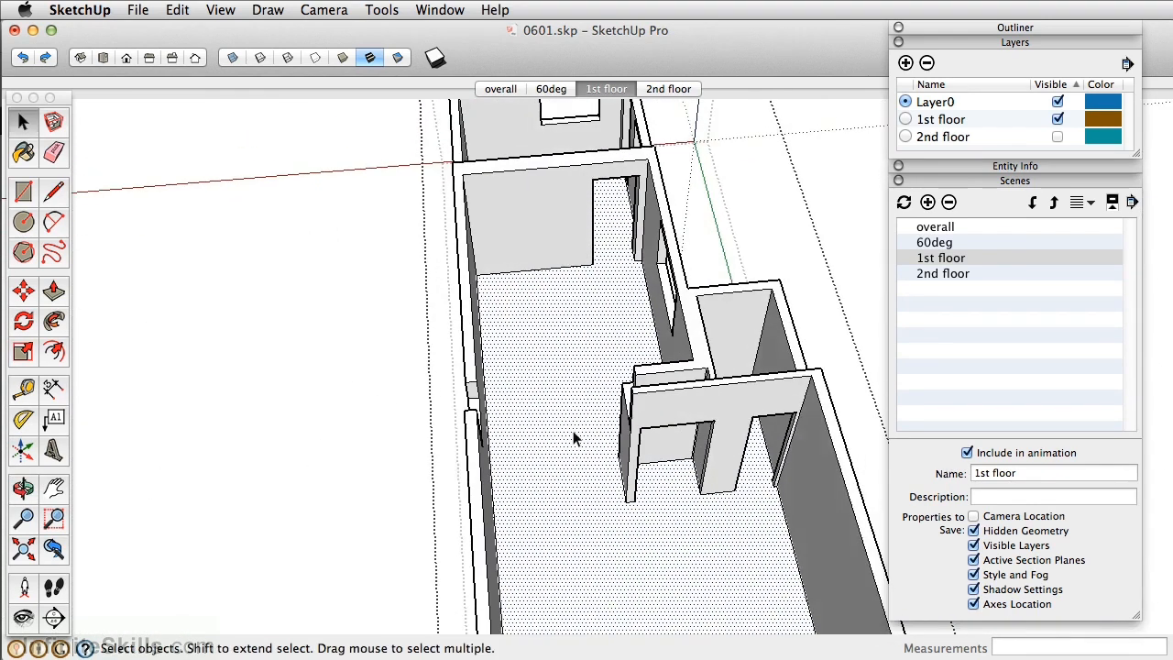
{"action": "scroll", "coordinate": [546, 417], "scroll_direction": "up", "scroll_amount": 5}
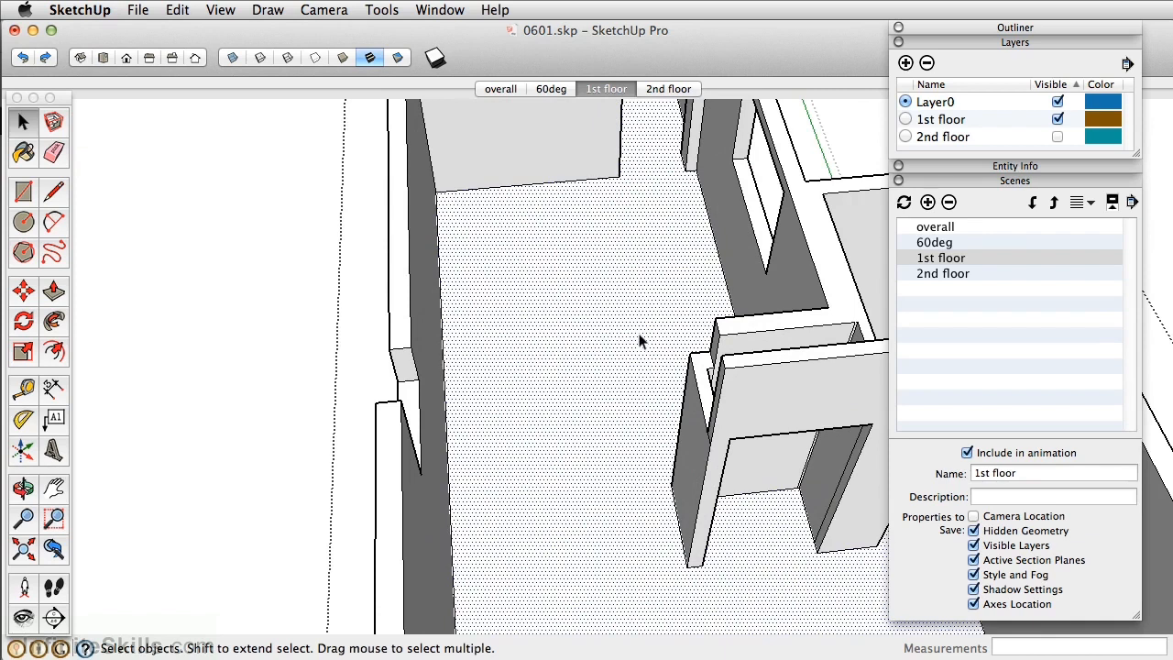
{"action": "left_click", "coordinate": [53, 191]}
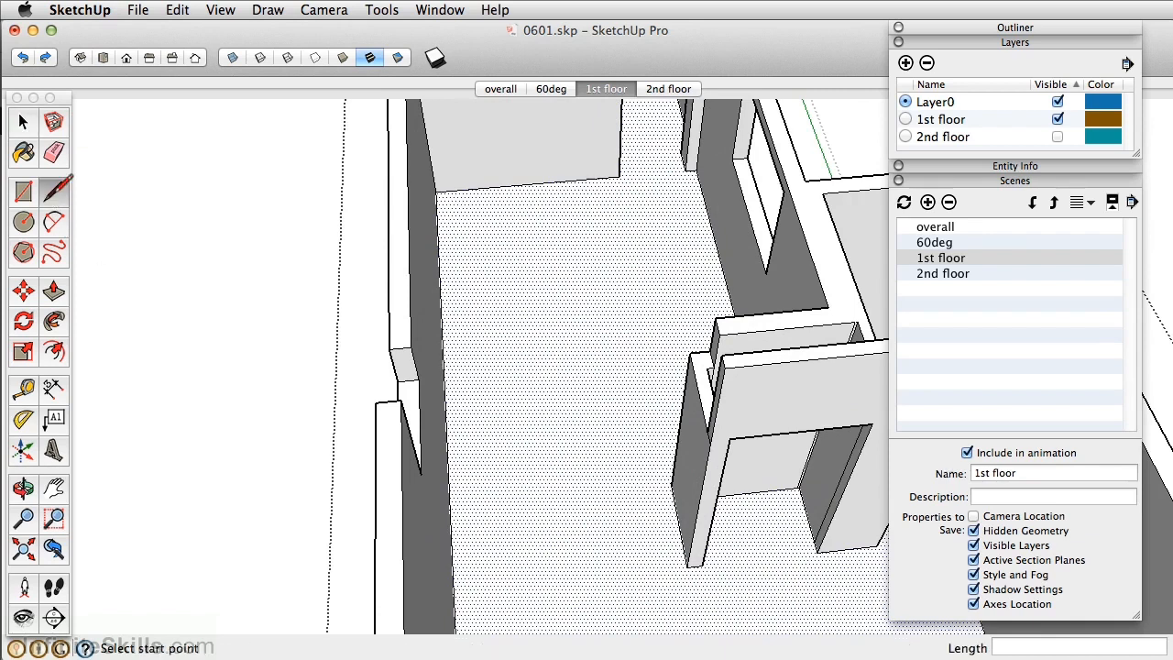
{"action": "left_click", "coordinate": [671, 485]}
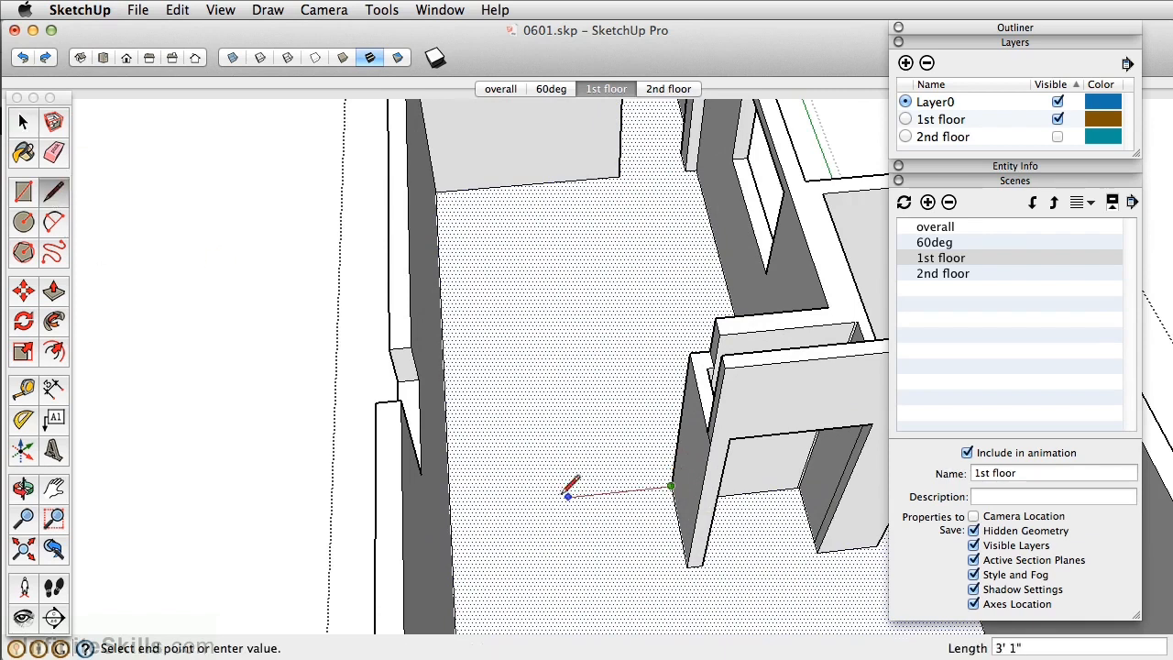
{"action": "left_click", "coordinate": [450, 509]}
- Draw a line across the base of the doorway to the back room and delete the face filling the opening
{"action": "middle_click_drag", "start_coordinate": [550, 354], "coordinate": [652, 374]}
{"action": "scroll", "coordinate": [651, 375], "scroll_direction": "up", "scroll_amount": 5}
{"action": "left_click", "coordinate": [690, 364]}
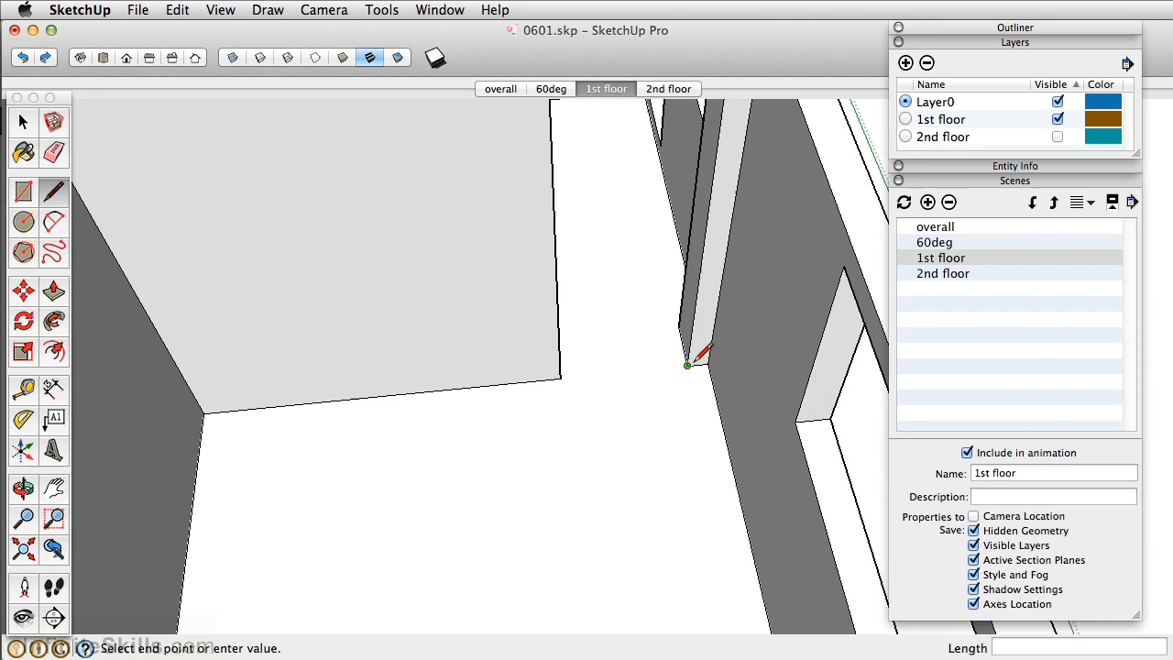
{"action": "left_click", "coordinate": [561, 377]}
{"action": "middle_click_drag", "start_coordinate": [597, 340], "coordinate": [592, 387]}
{"action": "key", "text": "space"}
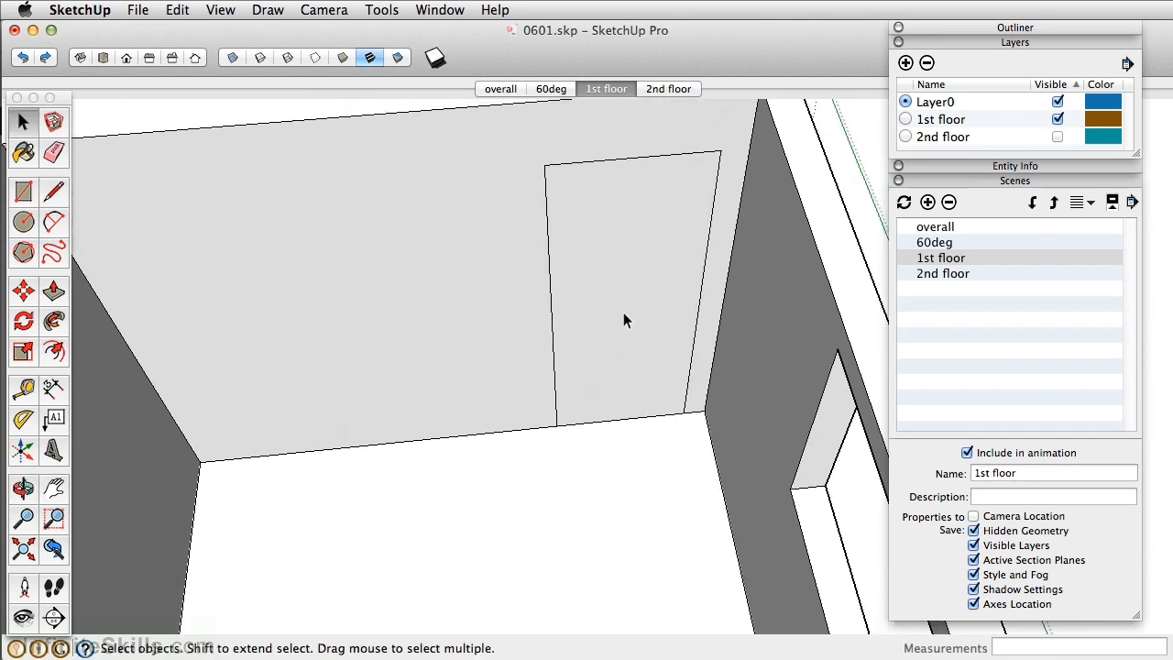
{"action": "key", "text": "Delete"}
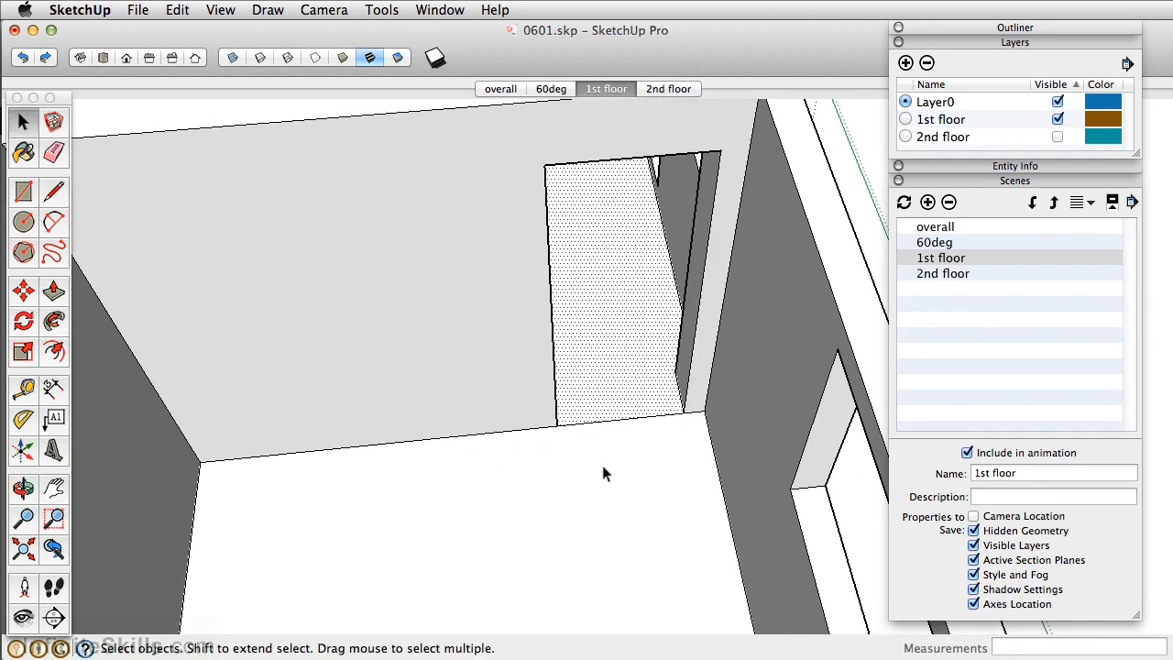
- Draw a 2' line across the base of the narrow doorway in the middle partition wall
{"action": "left_click", "coordinate": [603, 458]}
{"action": "scroll", "coordinate": [603, 465], "scroll_direction": "down", "scroll_amount": 8}
{"action": "middle_click_drag", "start_coordinate": [602, 466], "coordinate": [481, 73], "text": "shift"}
{"action": "middle_click_drag", "start_coordinate": [474, 364], "coordinate": [110, 244]}
{"action": "key", "text": "l"}
{"action": "scroll", "coordinate": [595, 376], "scroll_direction": "up", "scroll_amount": 8}
{"action": "left_click", "coordinate": [634, 397]}
{"action": "left_click", "coordinate": [550, 405]}
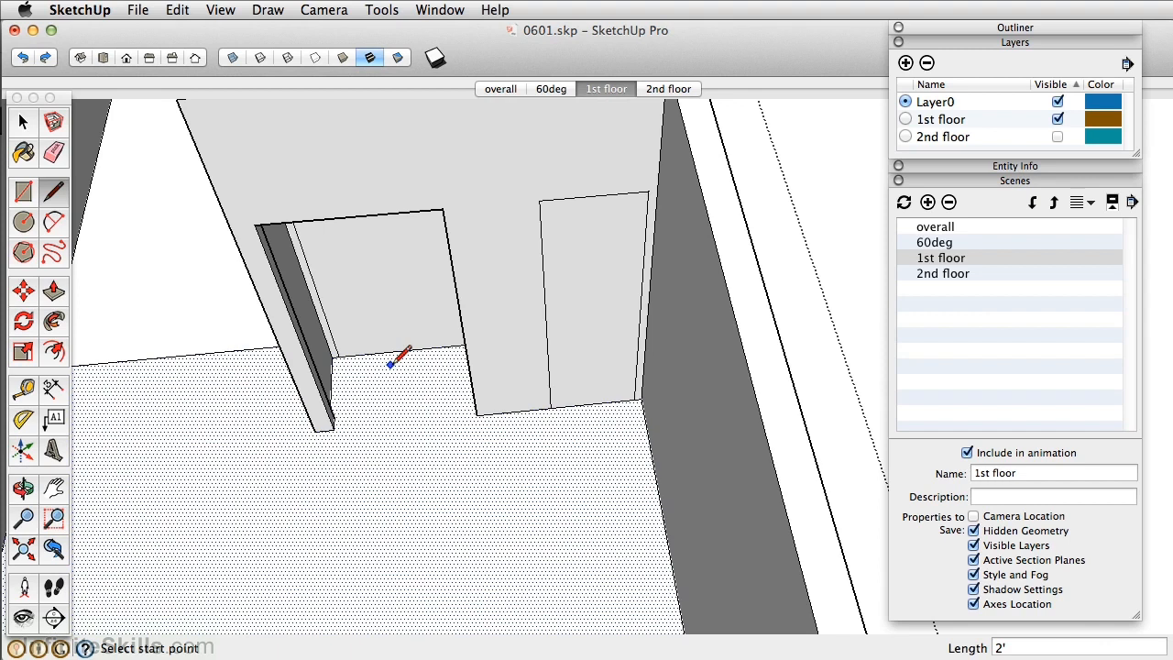
- Erase the leftover vertical edge on the wall behind the wider opening in the middle partition
{"action": "key", "text": "e"}
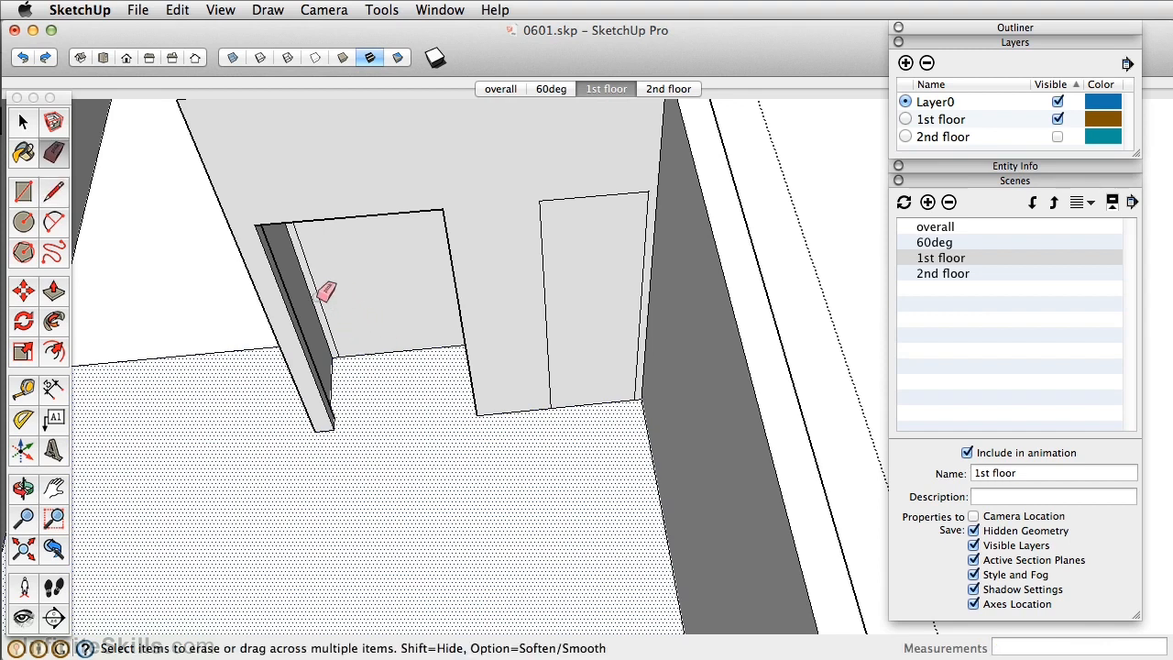
{"action": "scroll", "coordinate": [323, 282], "scroll_direction": "up", "scroll_amount": 3}
{"action": "scroll", "coordinate": [388, 284], "scroll_direction": "down", "scroll_amount": 5}
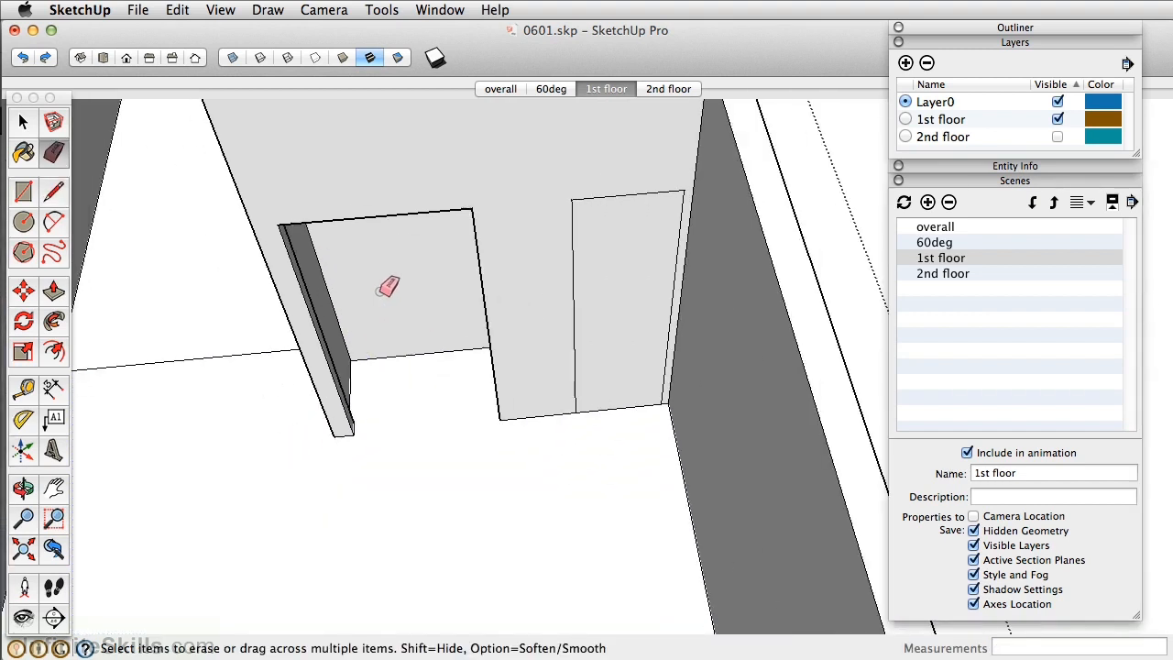
- Delete the face filling the narrow doorway in the middle partition wall
{"action": "key", "text": "space"}
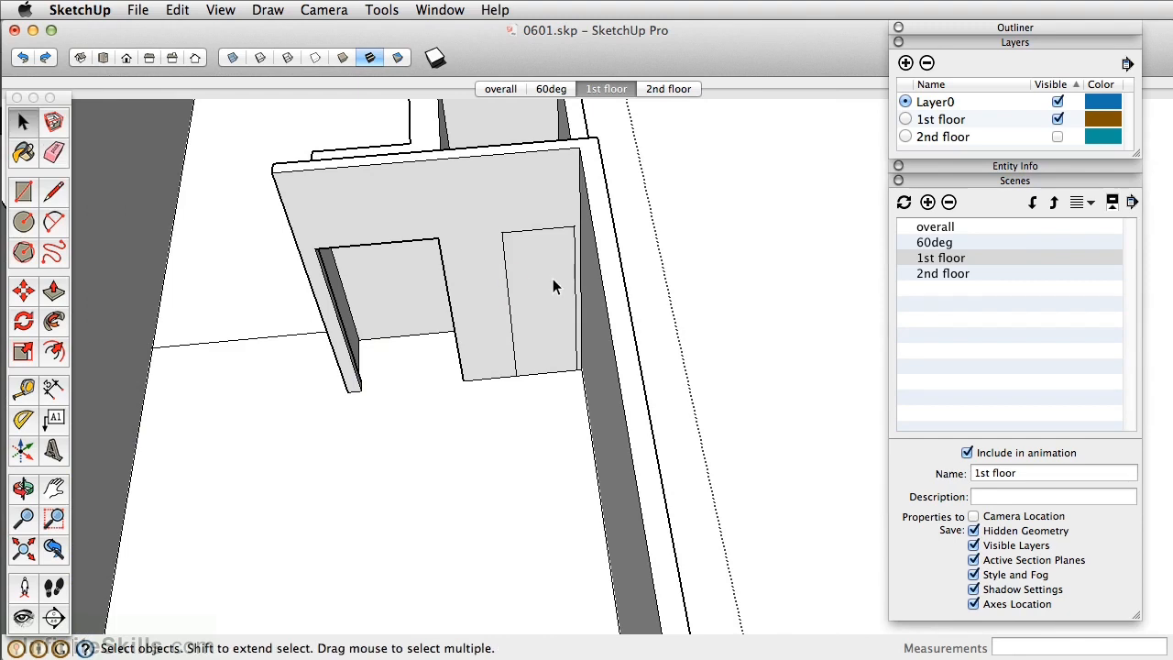
{"action": "left_click", "coordinate": [552, 280]}
{"action": "key", "text": "Delete"}
{"action": "scroll", "coordinate": [545, 307], "scroll_direction": "down", "scroll_amount": 5}
{"action": "middle_click_drag", "start_coordinate": [536, 333], "coordinate": [559, 353]}
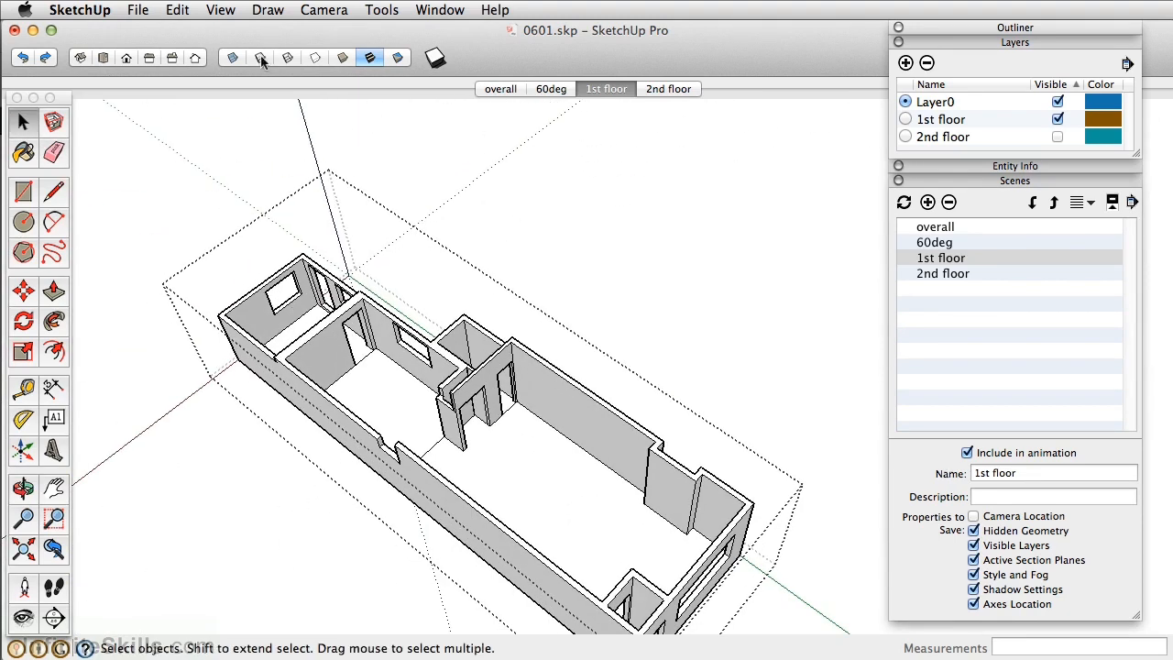
- From the top view, check that each first-floor room has its own floor face, and close the group
{"action": "left_click", "coordinate": [104, 58]}
{"action": "middle_click_drag", "start_coordinate": [291, 417], "coordinate": [403, 394], "text": "shift"}
{"action": "scroll", "coordinate": [435, 382], "scroll_direction": "down", "scroll_amount": 3}
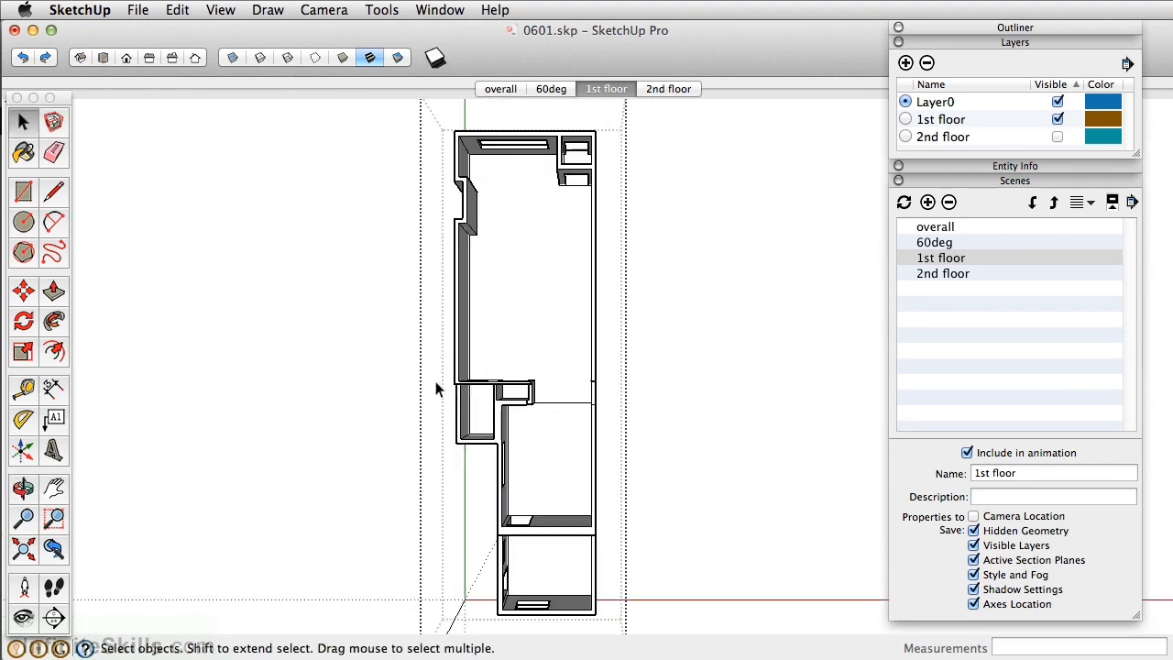
{"action": "left_click", "coordinate": [548, 350]}
{"action": "left_click", "coordinate": [574, 501]}
{"action": "left_click", "coordinate": [544, 305]}
{"action": "left_click", "coordinate": [579, 154]}
{"action": "left_click", "coordinate": [785, 161]}
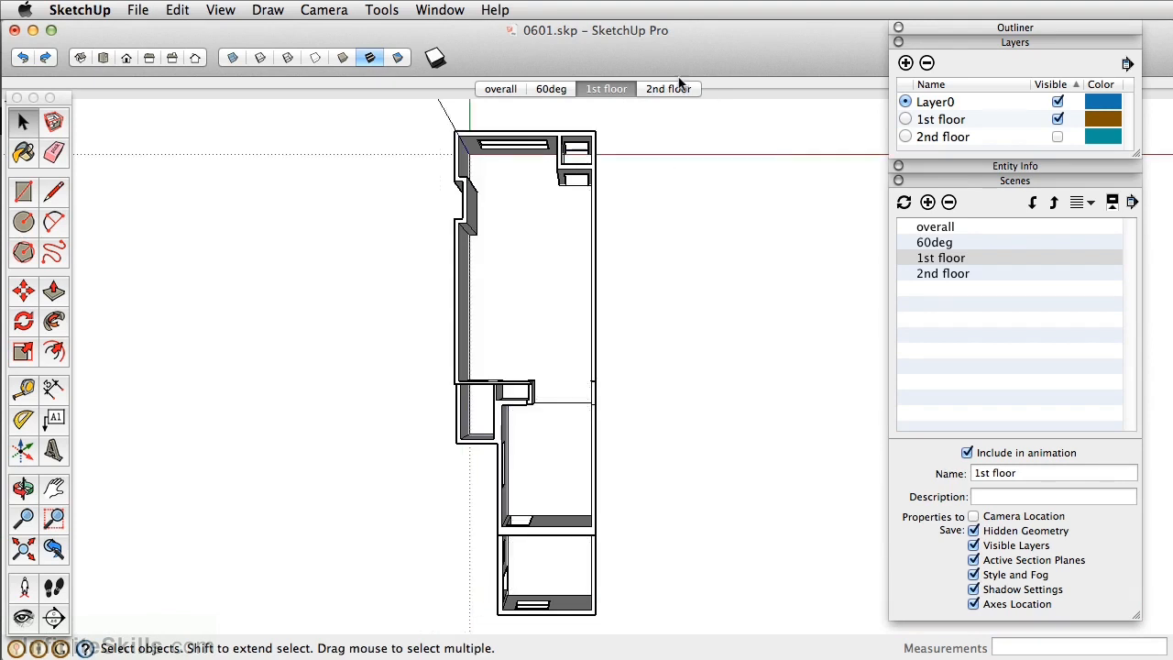
- Show the 2nd floor scene, open the second-floor group for editing and examine its rooms and door openings
{"action": "left_click", "coordinate": [666, 88]}
{"action": "double_click", "coordinate": [502, 316]}
{"action": "middle_click_drag", "start_coordinate": [520, 477], "coordinate": [544, 348]}
{"action": "scroll", "coordinate": [541, 255], "scroll_direction": "up", "scroll_amount": 5}
{"action": "scroll", "coordinate": [539, 261], "scroll_direction": "up", "scroll_amount": 3}
{"action": "middle_click_drag", "start_coordinate": [540, 283], "coordinate": [507, 377]}
{"action": "scroll", "coordinate": [509, 384], "scroll_direction": "down", "scroll_amount": 2}
{"action": "scroll", "coordinate": [507, 380], "scroll_direction": "down", "scroll_amount": 2}
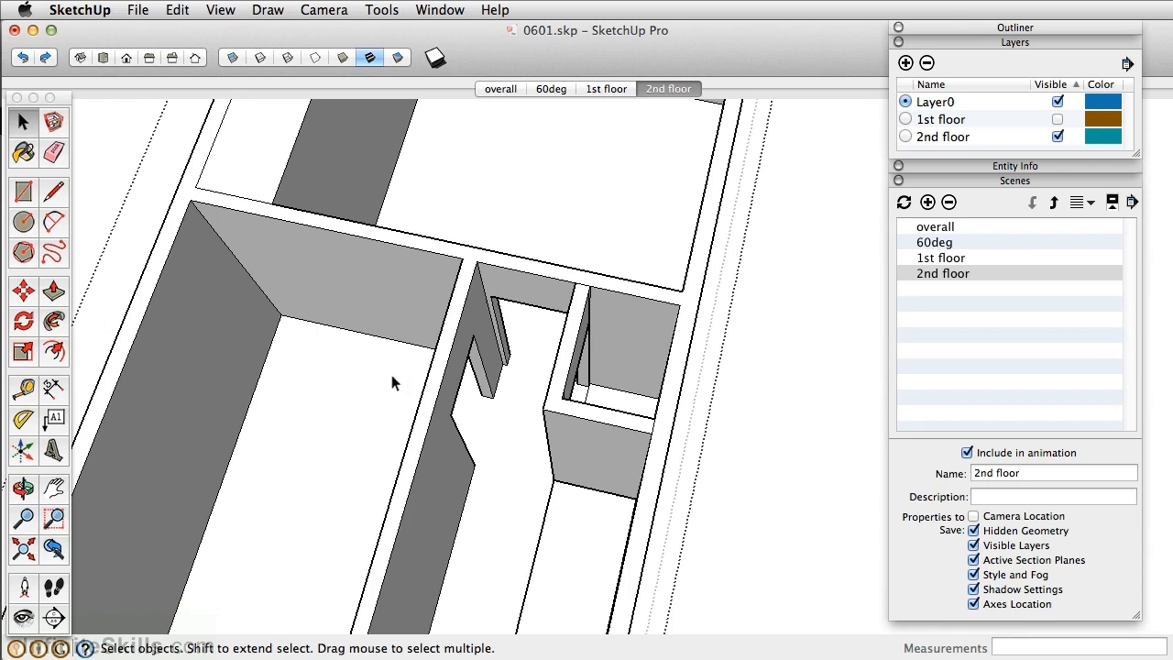
{"action": "middle_click_drag", "start_coordinate": [331, 438], "coordinate": [479, 196], "text": "shift"}
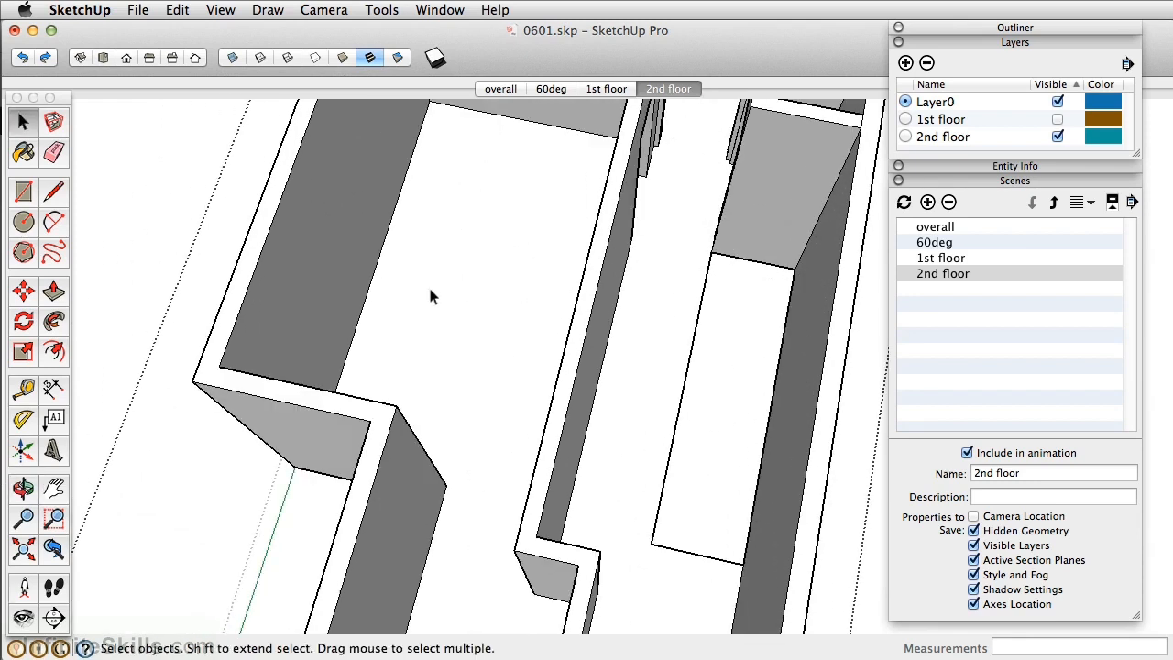
{"action": "middle_click_drag", "start_coordinate": [531, 366], "coordinate": [419, 150], "text": "shift"}
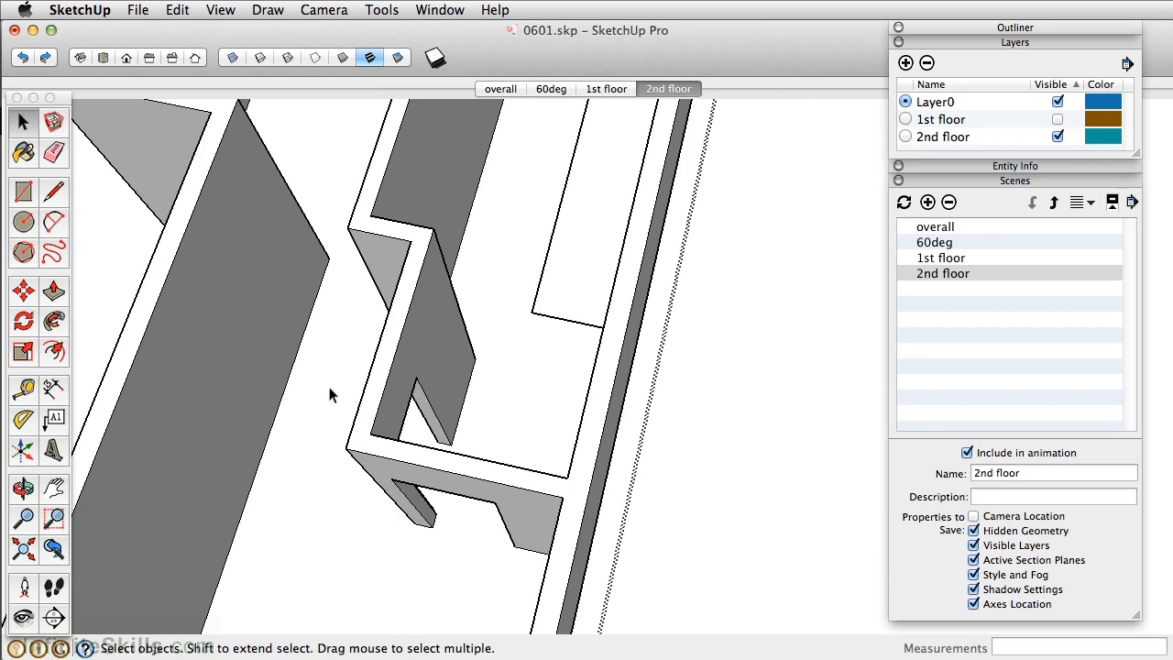
- Draw a 2' line across the base of one doorway at the hall partition's corner, and another line across the adjacent doorway
{"action": "middle_click_drag", "start_coordinate": [585, 356], "coordinate": [157, 448]}
{"action": "mouse_move", "coordinate": [365, 339]}
{"action": "middle_mouse_down", "text": "shift"}
{"action": "mouse_move", "coordinate": [422, 371]}
{"action": "mouse_move", "coordinate": [417, 478]}
{"action": "middle_mouse_up", "text": "shift"}
{"action": "left_click", "coordinate": [53, 191]}
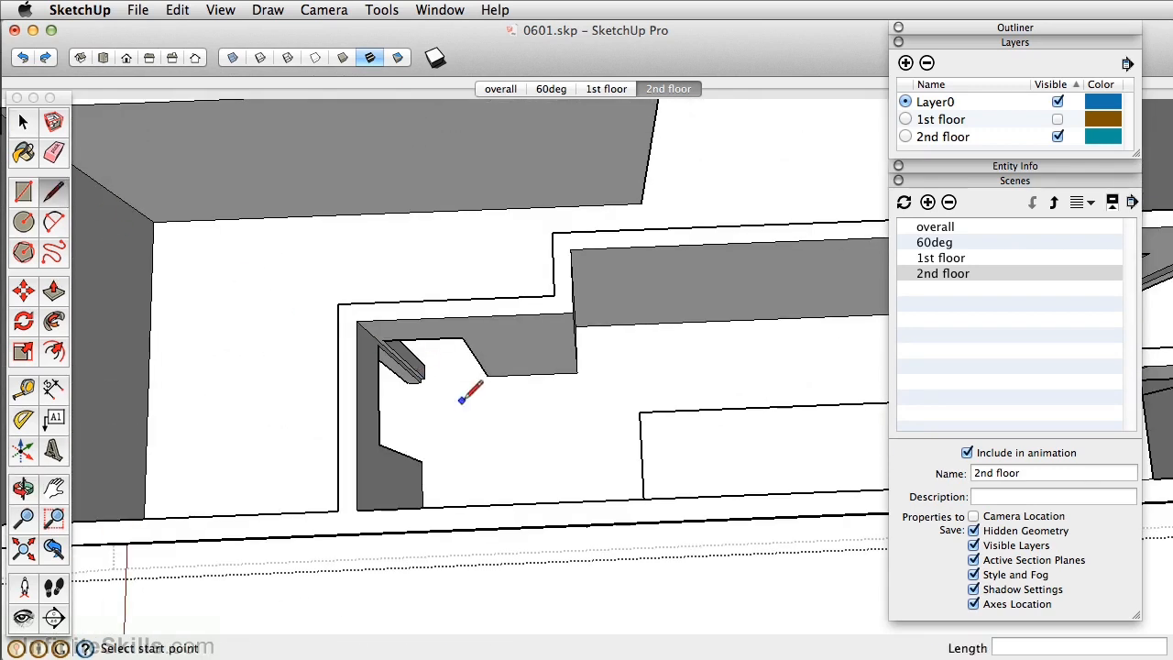
{"action": "scroll", "coordinate": [430, 372], "scroll_direction": "up", "scroll_amount": 2}
{"action": "left_click", "coordinate": [412, 378]}
{"action": "left_click", "coordinate": [510, 371]}
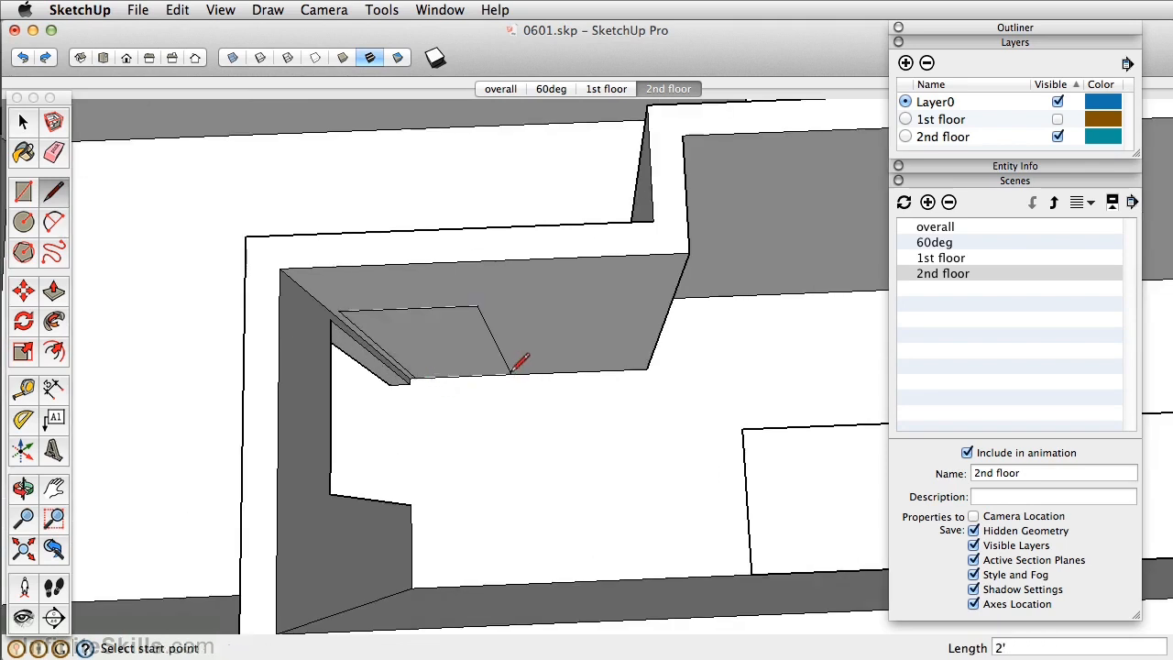
{"action": "left_click", "coordinate": [411, 379]}
{"action": "left_click", "coordinate": [411, 503]}
- Draw a line about 3' 7" long from the room wall's corner to the hall partition, and another from the doorway corner to the outer wall
{"action": "middle_click_drag", "start_coordinate": [588, 446], "coordinate": [512, 255]}
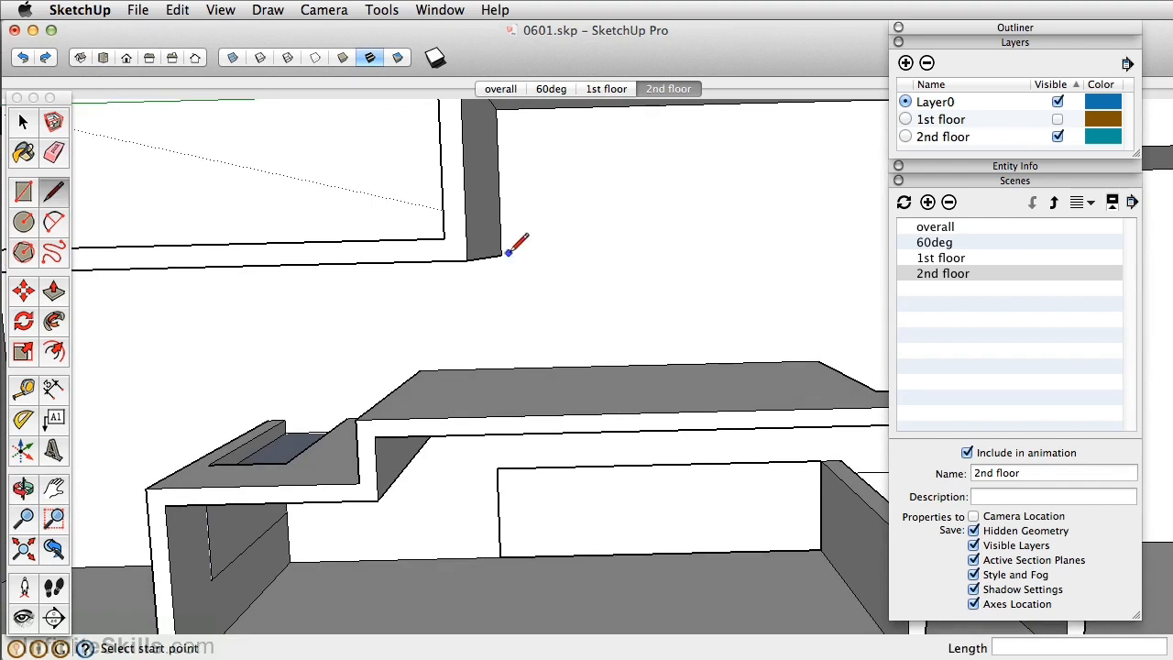
{"action": "left_click", "coordinate": [502, 255]}
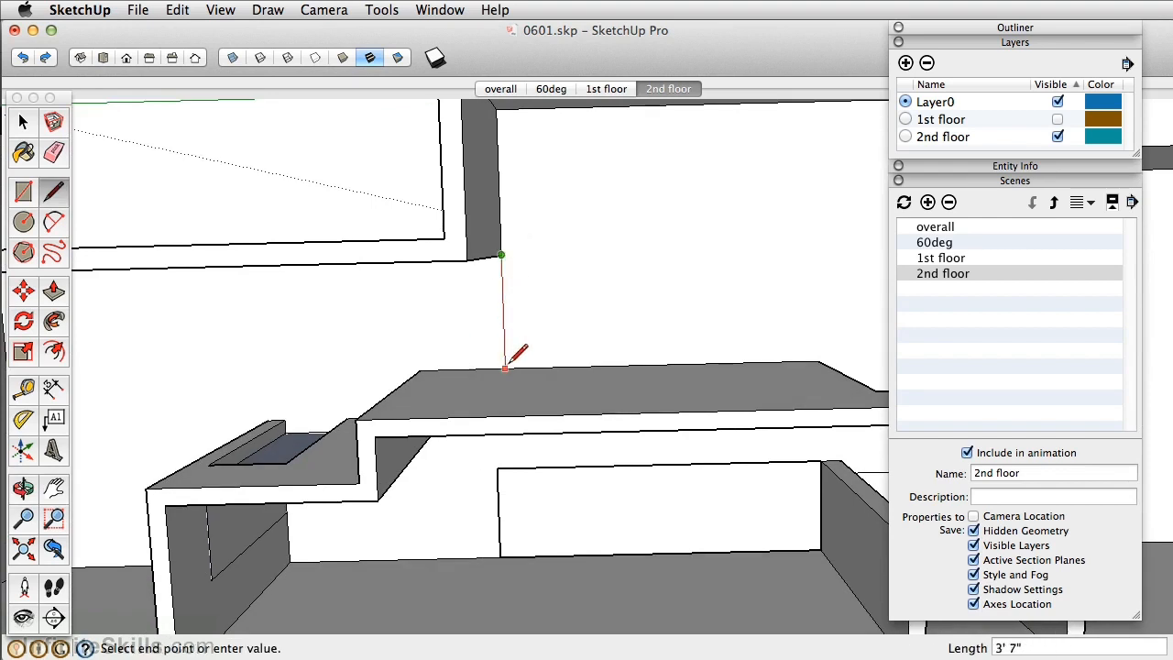
{"action": "left_click", "coordinate": [505, 361]}
{"action": "mouse_move", "coordinate": [558, 342]}
{"action": "middle_mouse_down"}
{"action": "mouse_move", "coordinate": [632, 349]}
{"action": "mouse_move", "coordinate": [645, 230]}
{"action": "mouse_move", "coordinate": [727, 304]}
{"action": "mouse_move", "coordinate": [992, 303]}
{"action": "mouse_move", "coordinate": [633, 398]}
{"action": "mouse_move", "coordinate": [393, 414]}
{"action": "middle_mouse_up"}
{"action": "left_click", "coordinate": [631, 368]}
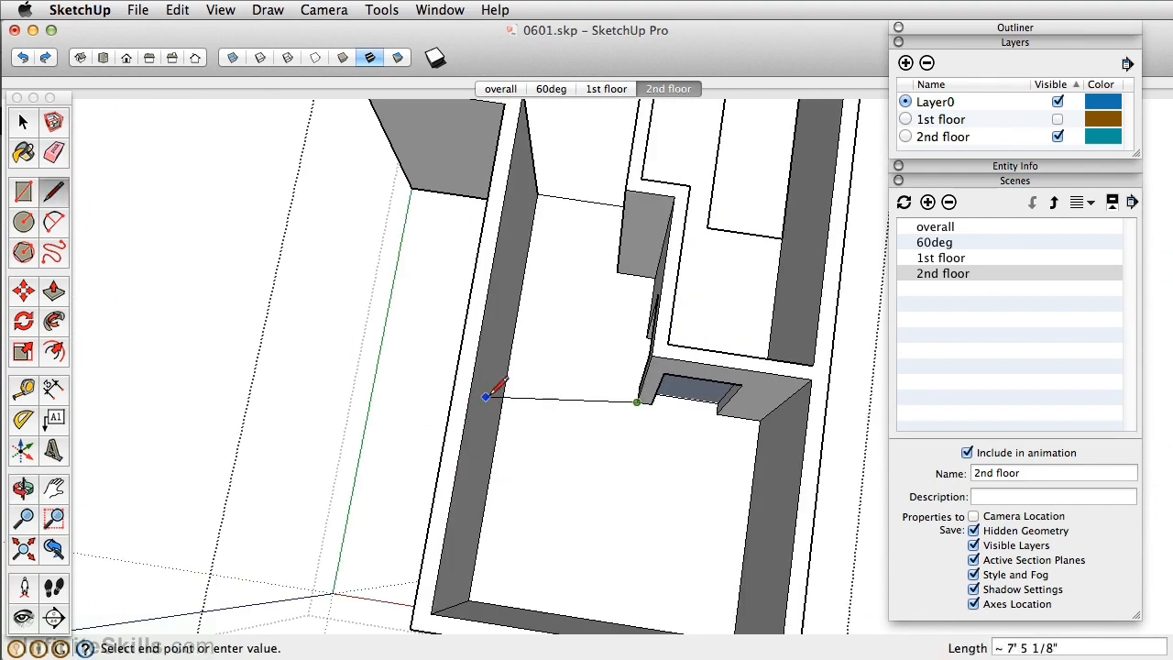
{"action": "left_click", "coordinate": [523, 375]}
- Delete the two faces filling the doorways at the hall partition's corner
{"action": "mouse_move", "coordinate": [550, 335]}
{"action": "middle_mouse_down"}
{"action": "mouse_move", "coordinate": [647, 309]}
{"action": "mouse_move", "coordinate": [458, 384]}
{"action": "mouse_move", "coordinate": [361, 366]}
{"action": "mouse_move", "coordinate": [541, 265]}
{"action": "mouse_move", "coordinate": [450, 398]}
{"action": "mouse_move", "coordinate": [492, 347]}
{"action": "mouse_move", "coordinate": [597, 275]}
{"action": "mouse_move", "coordinate": [262, 353]}
{"action": "mouse_move", "coordinate": [265, 189]}
{"action": "middle_mouse_up"}
{"action": "key", "text": "space"}
{"action": "left_click", "coordinate": [264, 189]}
{"action": "key", "text": "Delete"}
{"action": "left_click", "coordinate": [210, 246]}
{"action": "key", "text": "Delete"}
- Check the separate floor faces of the second-floor rooms from above and close the group
{"action": "scroll", "coordinate": [235, 240], "scroll_direction": "down", "scroll_amount": 3}
{"action": "mouse_move", "coordinate": [512, 314]}
{"action": "middle_mouse_down", "text": "shift"}
{"action": "mouse_move", "coordinate": [438, 338]}
{"action": "mouse_move", "coordinate": [581, 332]}
{"action": "mouse_move", "coordinate": [513, 324]}
{"action": "middle_mouse_up", "text": "shift"}
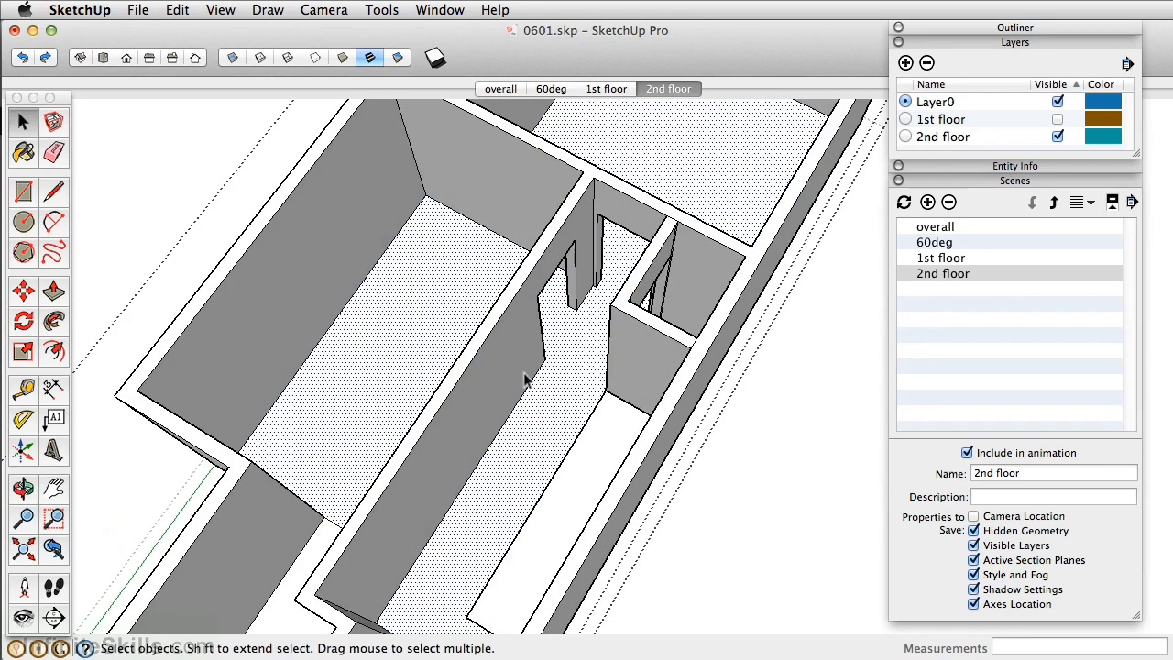
{"action": "scroll", "coordinate": [555, 367], "scroll_direction": "down", "scroll_amount": 1}
{"action": "left_click", "coordinate": [759, 391]}
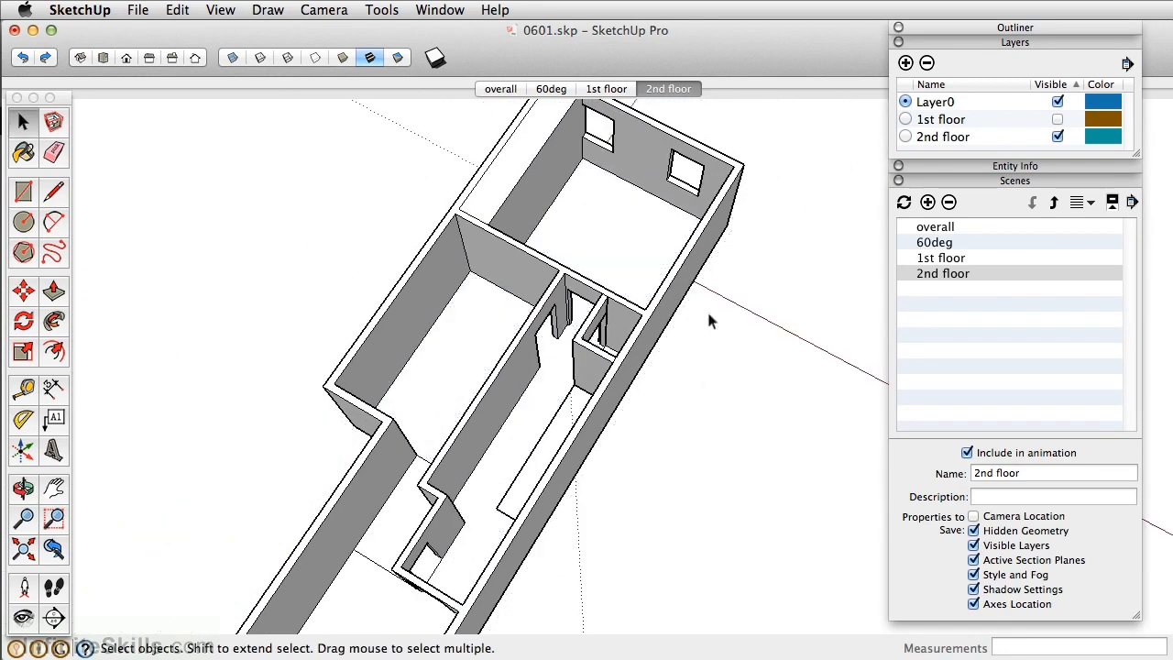
- Show the 1st floor scene and select its room floor faces inside the group to check them
{"action": "left_click", "coordinate": [606, 90]}
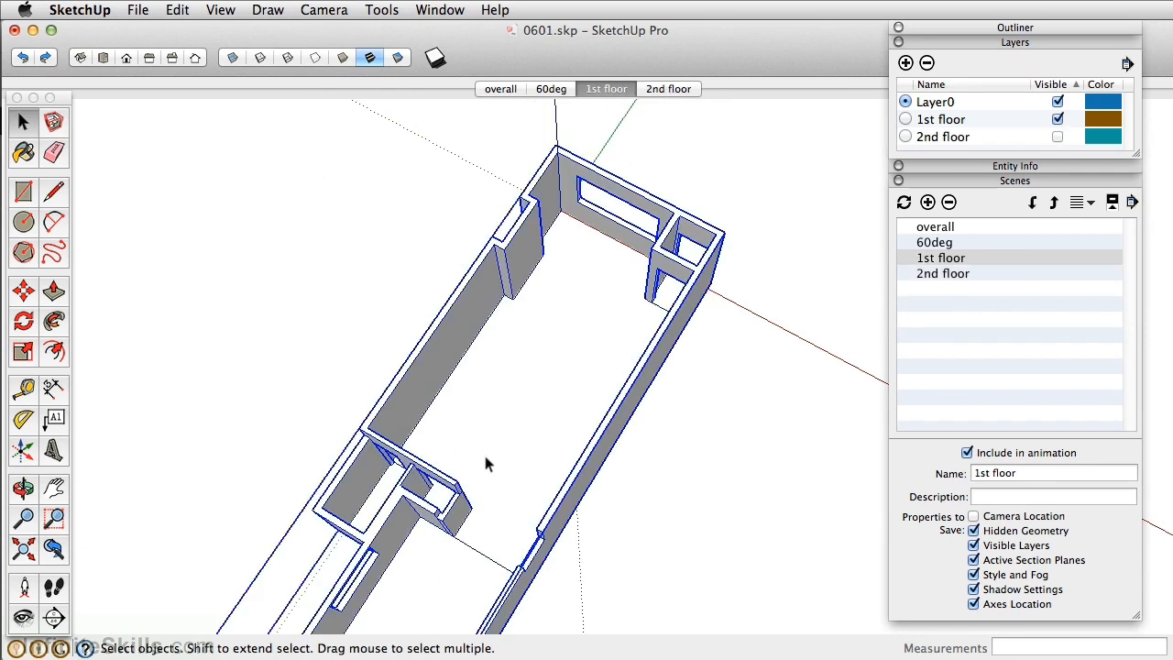
{"action": "key", "text": "space"}
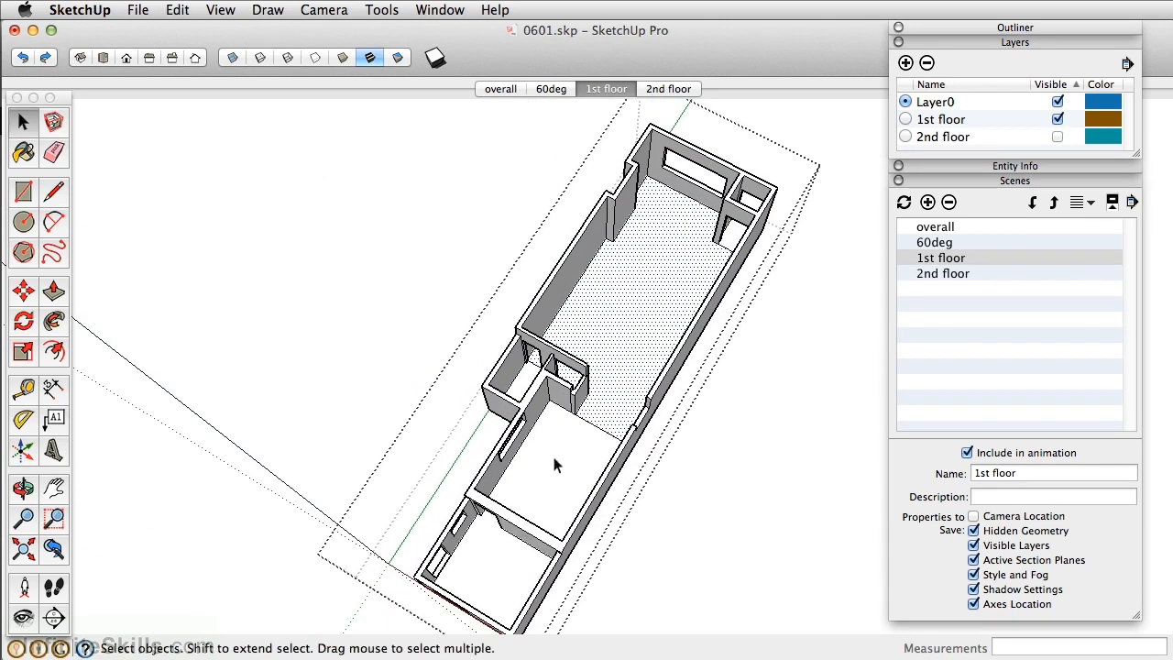
{"action": "left_click", "coordinate": [542, 463]}
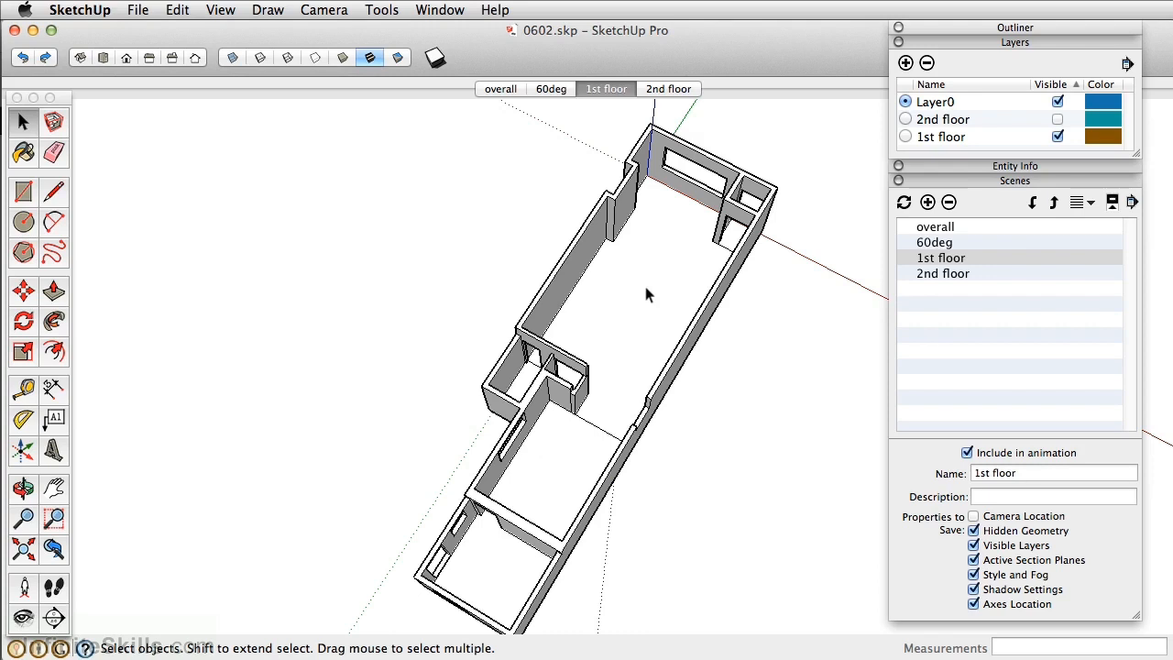
- Open the first-floor group, measure the largest room's floor face with the Area of Selection command, and close the Area window
{"action": "double_click", "coordinate": [646, 288]}
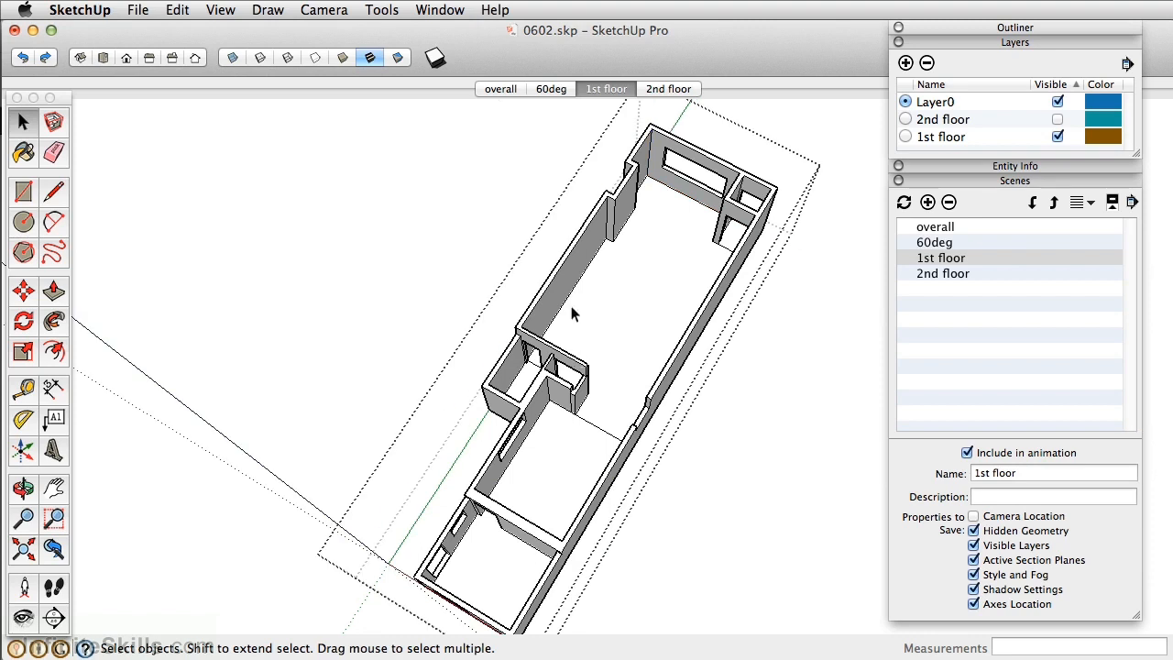
{"action": "right_click", "coordinate": [631, 296]}
{"action": "mouse_move", "coordinate": [678, 376]}
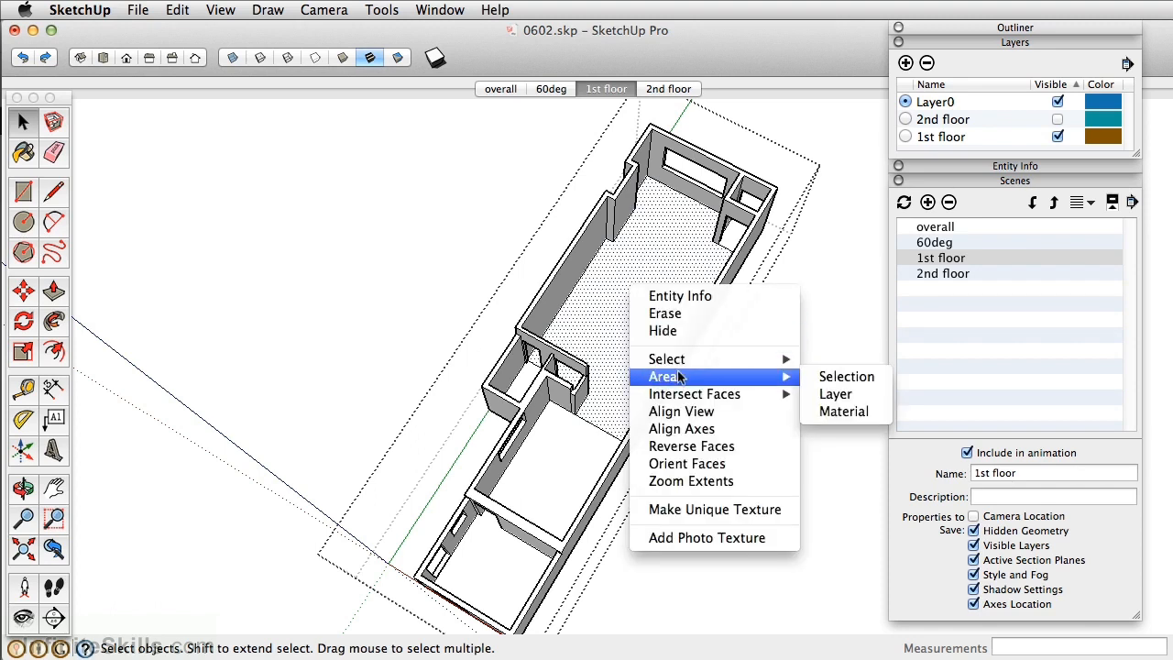
{"action": "left_click", "coordinate": [871, 379]}
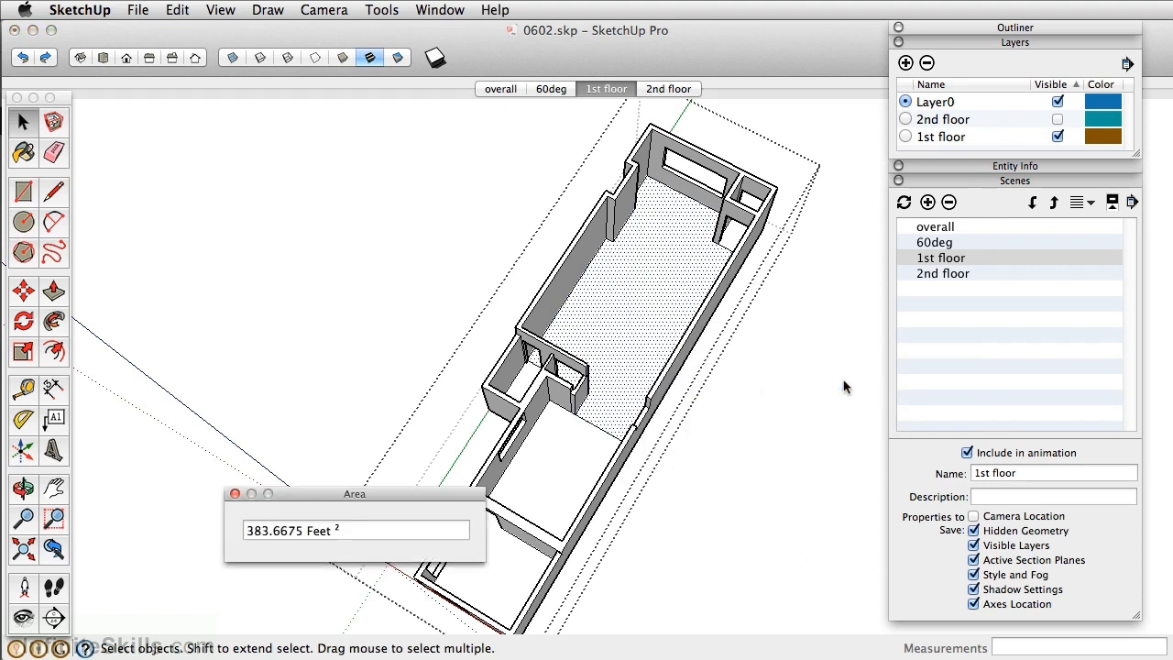
{"action": "left_click_drag", "start_coordinate": [430, 500], "coordinate": [387, 159]}
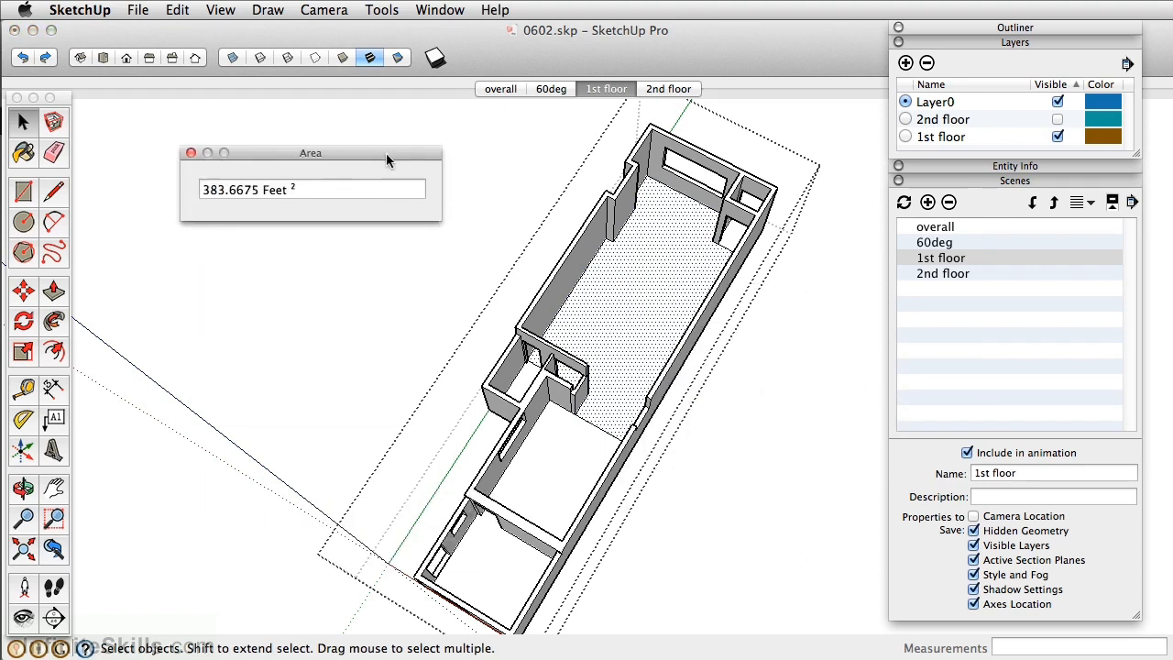
{"action": "left_click_drag", "start_coordinate": [202, 189], "coordinate": [293, 190]}
{"action": "left_click", "coordinate": [574, 474]}
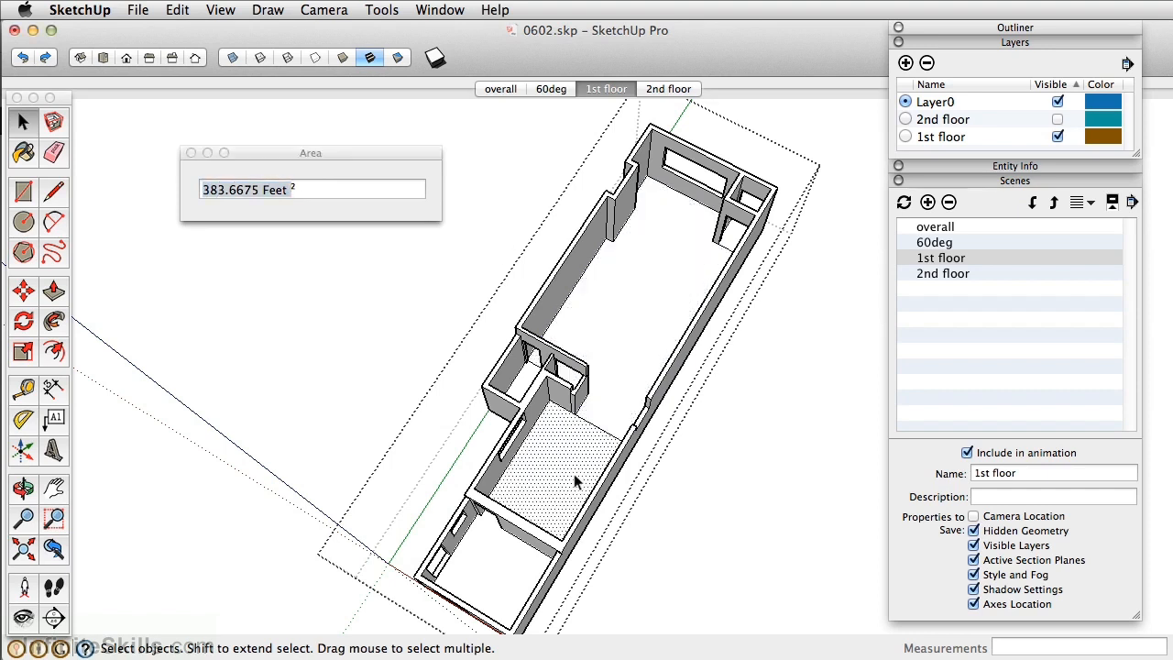
{"action": "left_click", "coordinate": [191, 154]}
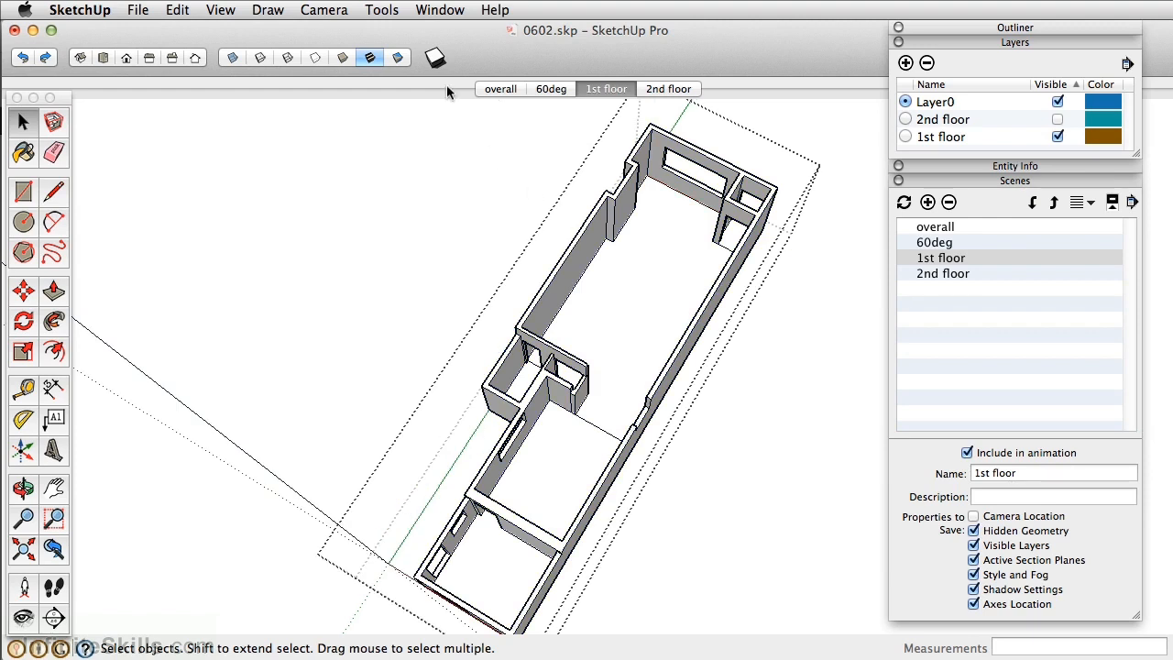
- Expand the Entity Info window and collapse the Scenes and Layers windows
{"action": "left_click", "coordinate": [423, 11]}
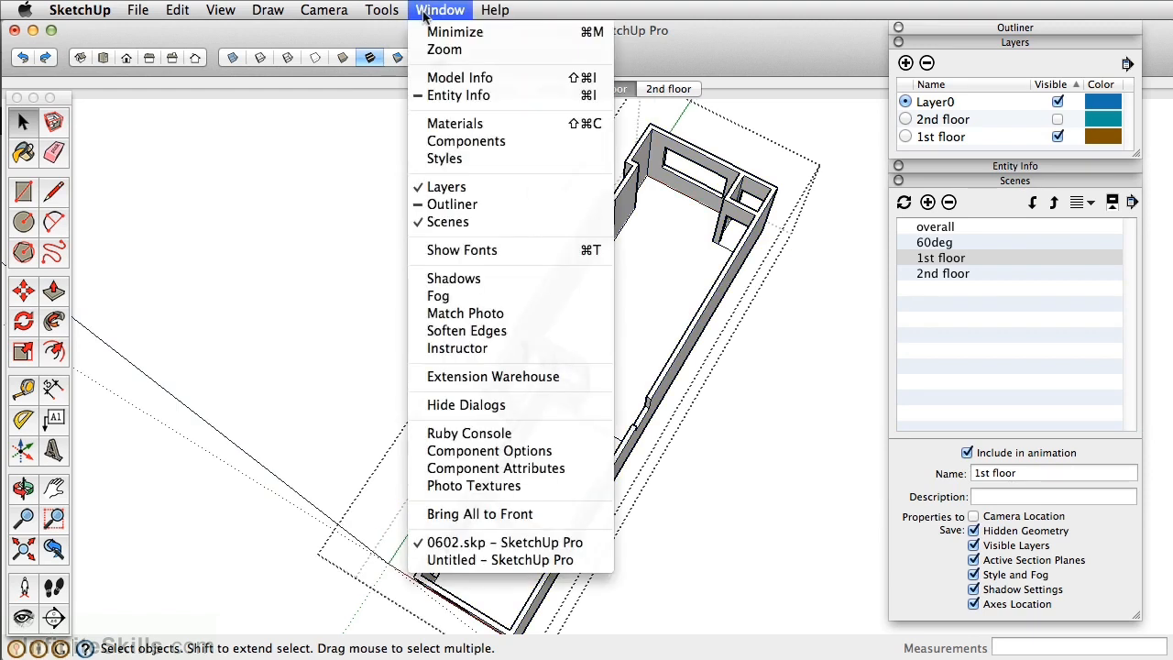
{"action": "left_click", "coordinate": [447, 100]}
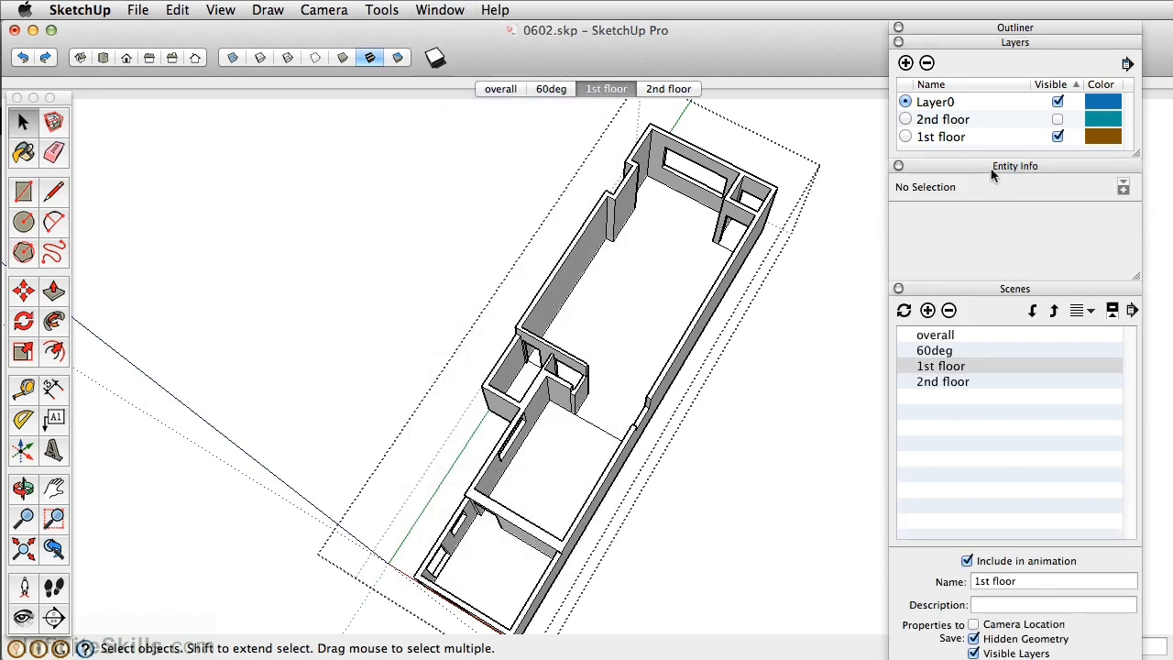
{"action": "left_click", "coordinate": [1017, 290]}
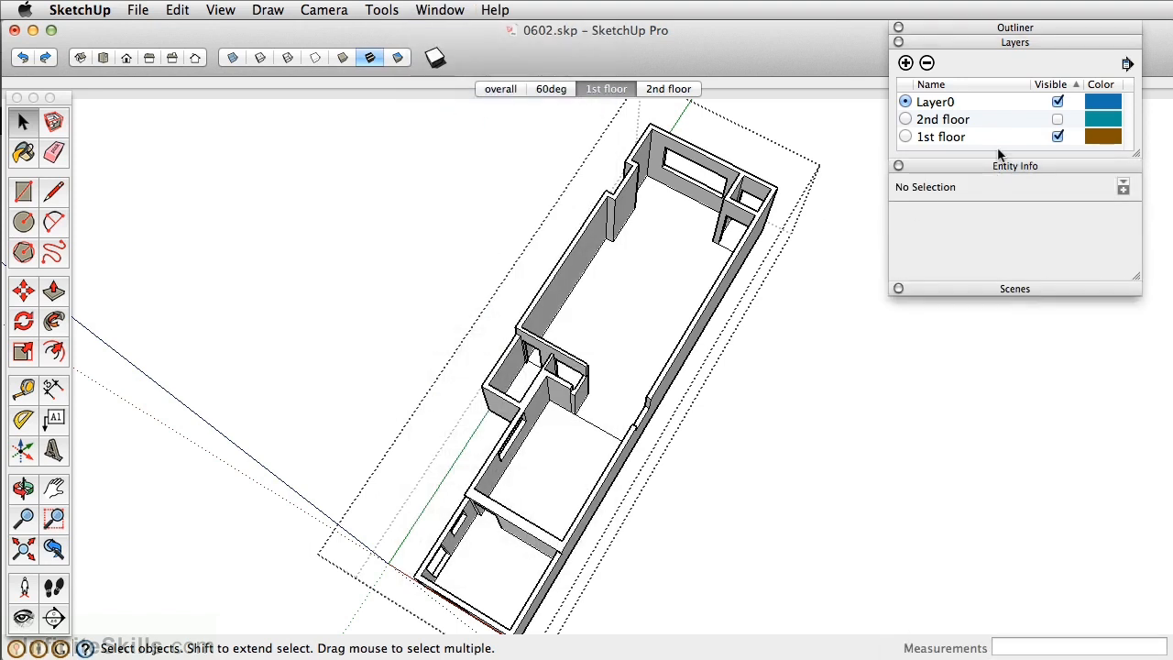
{"action": "left_click", "coordinate": [975, 41]}
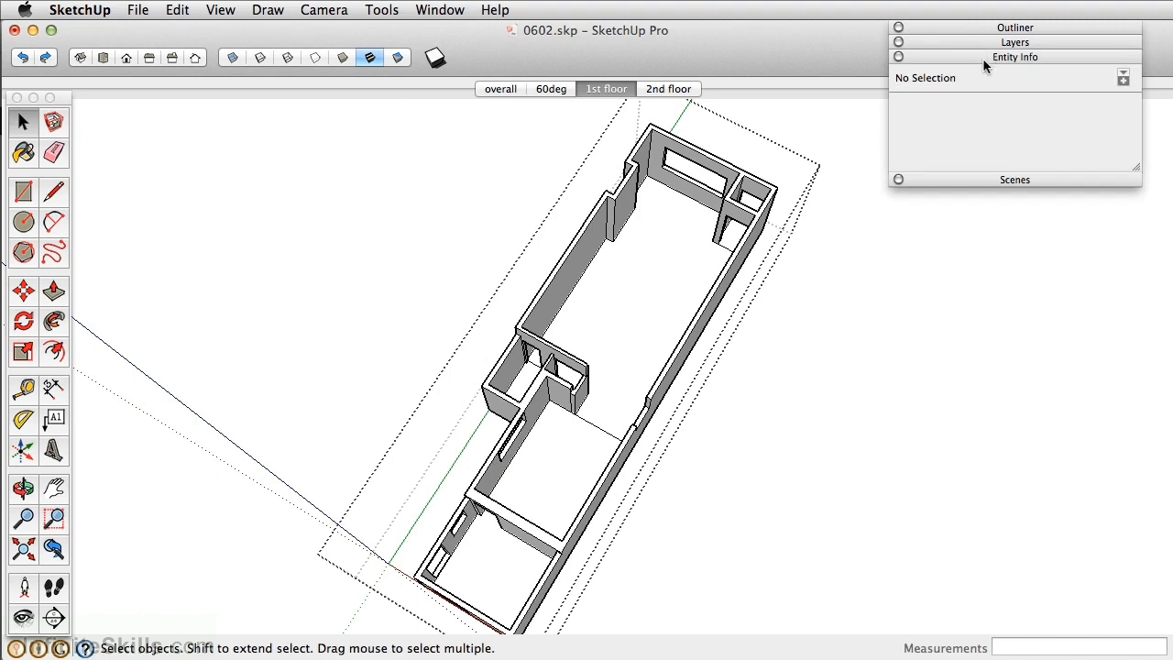
- Select the floor faces of all three large first-floor rooms and the two small ones to read their combined area
{"action": "left_click", "coordinate": [643, 285]}
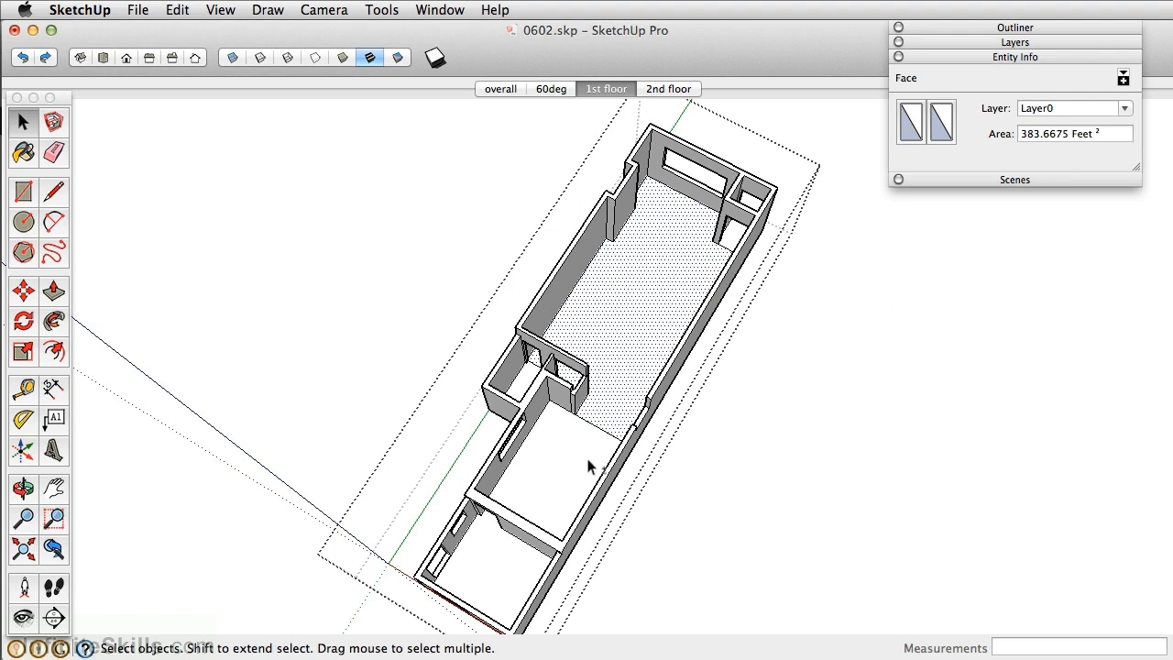
{"action": "left_click", "coordinate": [563, 489], "text": "shift"}
{"action": "left_click", "coordinate": [509, 562], "text": "shift"}
{"action": "scroll", "coordinate": [538, 363], "scroll_direction": "up", "scroll_amount": 3}
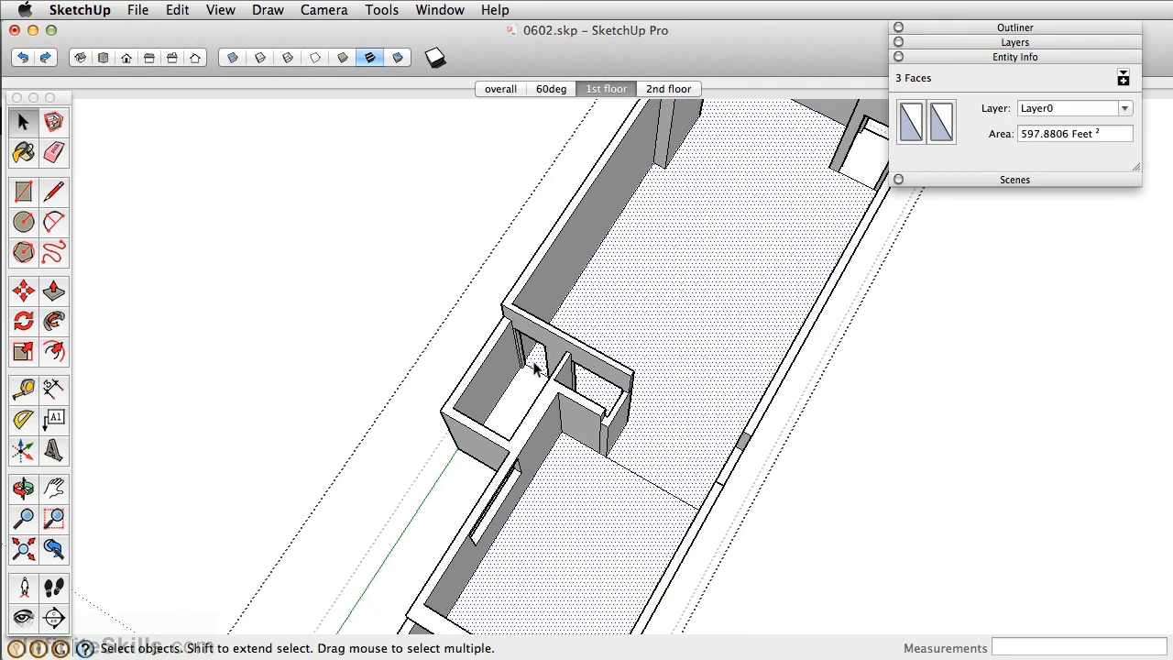
{"action": "left_click", "coordinate": [529, 386], "text": "shift"}
{"action": "middle_click_drag", "start_coordinate": [811, 222], "coordinate": [753, 299], "text": "shift"}
{"action": "left_click", "coordinate": [818, 225], "text": "shift"}
{"action": "scroll", "coordinate": [818, 225], "scroll_direction": "down", "scroll_amount": 3}
{"action": "middle_click_drag", "start_coordinate": [819, 223], "coordinate": [605, 295]}
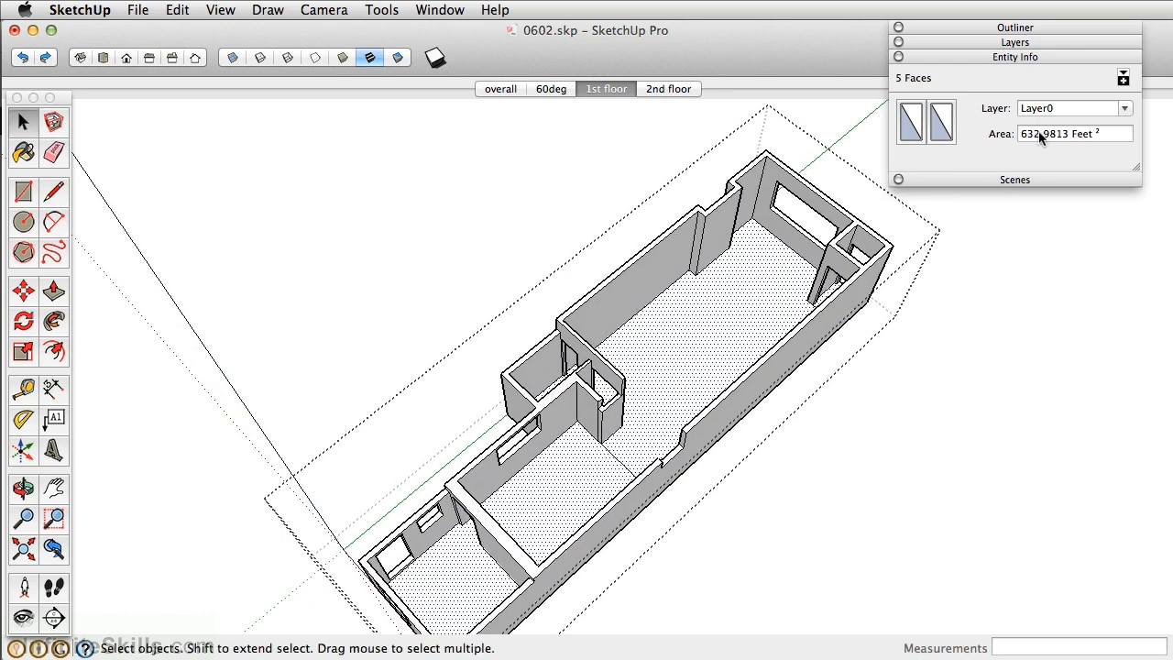
- Close the first-floor group, show the 2nd floor scene and examine the windowed end room's floor face inside the second-floor group
{"action": "left_click", "coordinate": [1005, 348]}
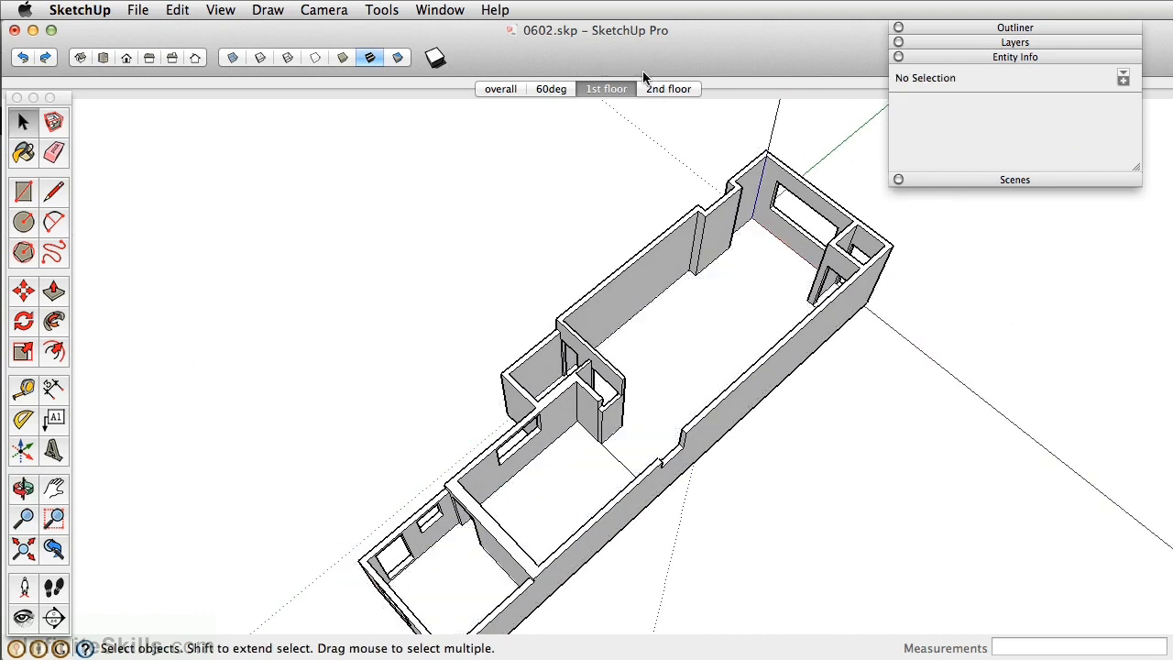
{"action": "left_click", "coordinate": [689, 88]}
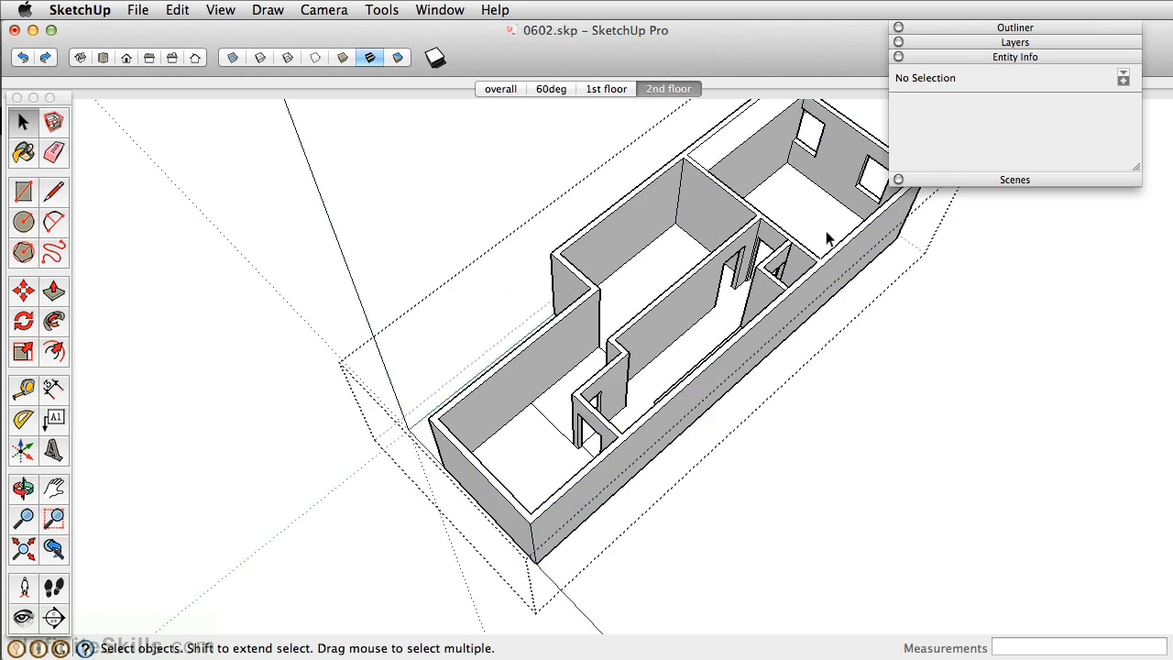
{"action": "middle_click_drag", "start_coordinate": [803, 276], "coordinate": [655, 228]}
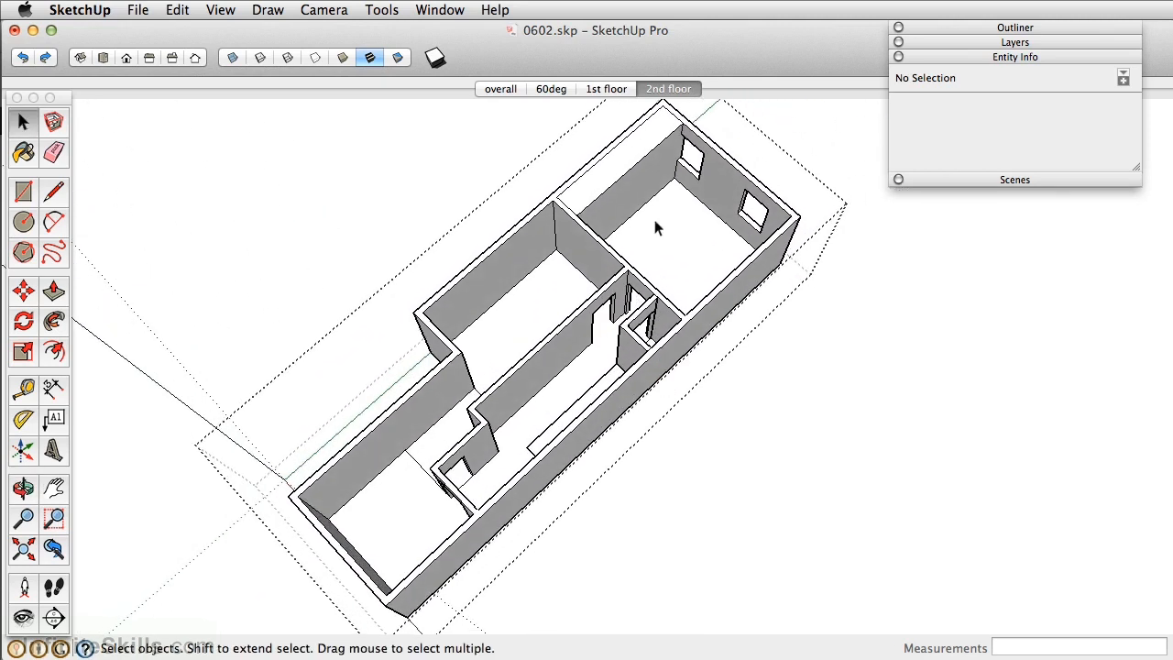
{"action": "left_click", "coordinate": [664, 254]}
{"action": "scroll", "coordinate": [665, 264], "scroll_direction": "up", "scroll_amount": 3}
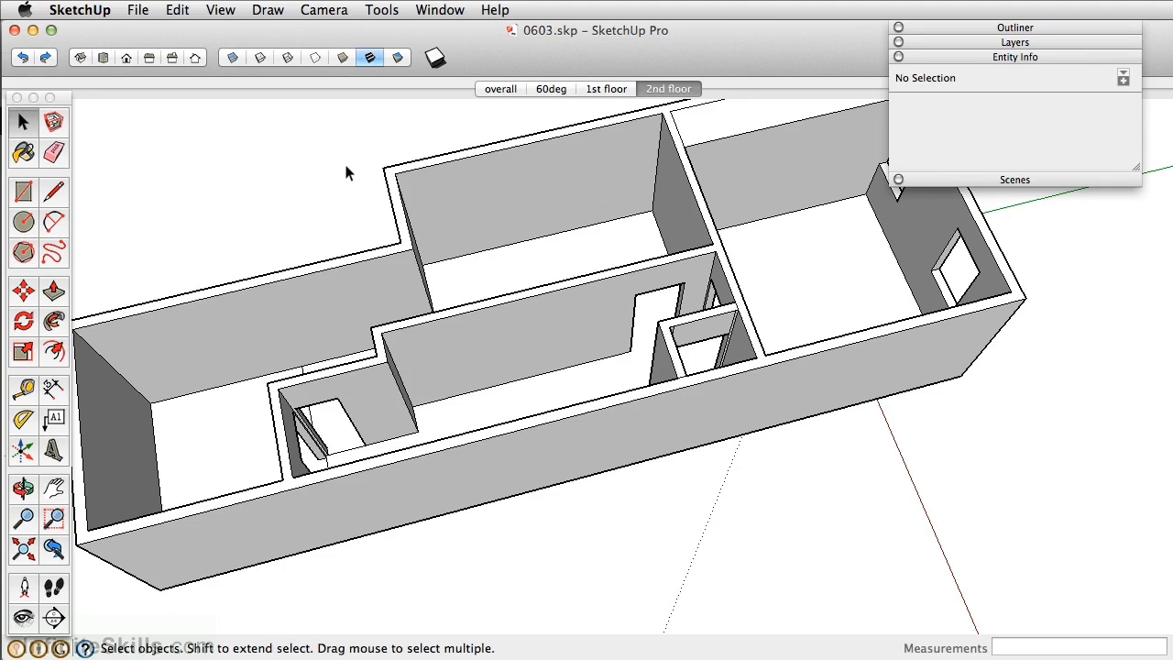
- Start the Paint Bucket and pick a slightly darkened light pink from the color wheel
{"action": "left_click", "coordinate": [25, 154]}
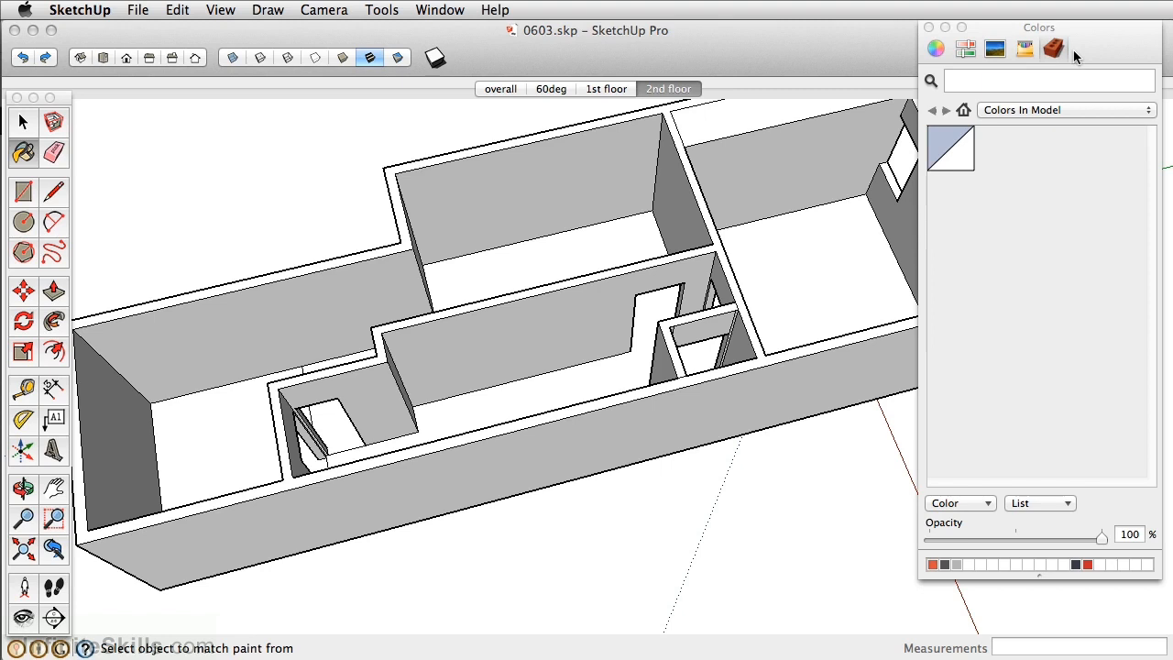
{"action": "left_click", "coordinate": [937, 50]}
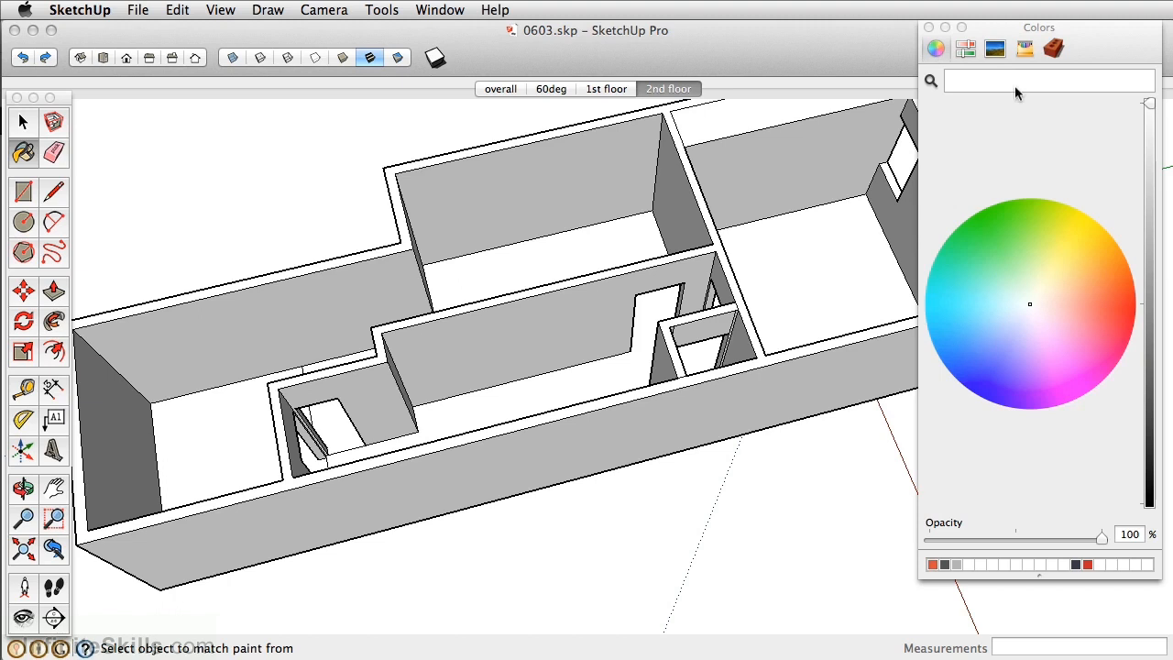
{"action": "left_click_drag", "start_coordinate": [1149, 104], "coordinate": [1149, 152]}
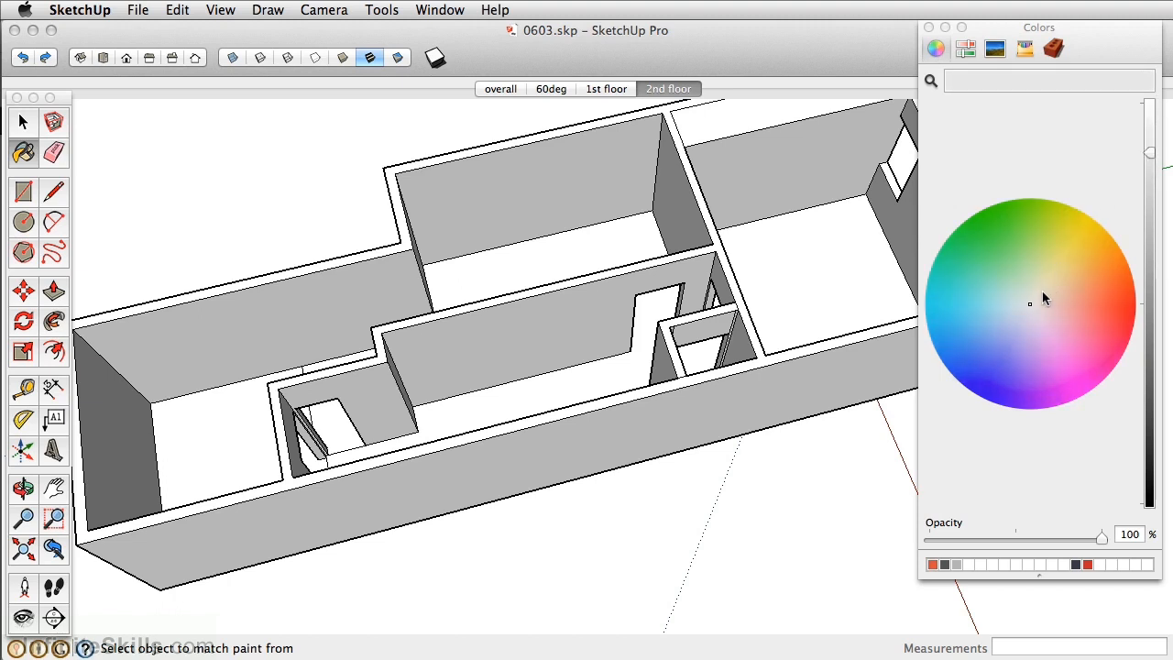
{"action": "left_click", "coordinate": [1063, 312]}
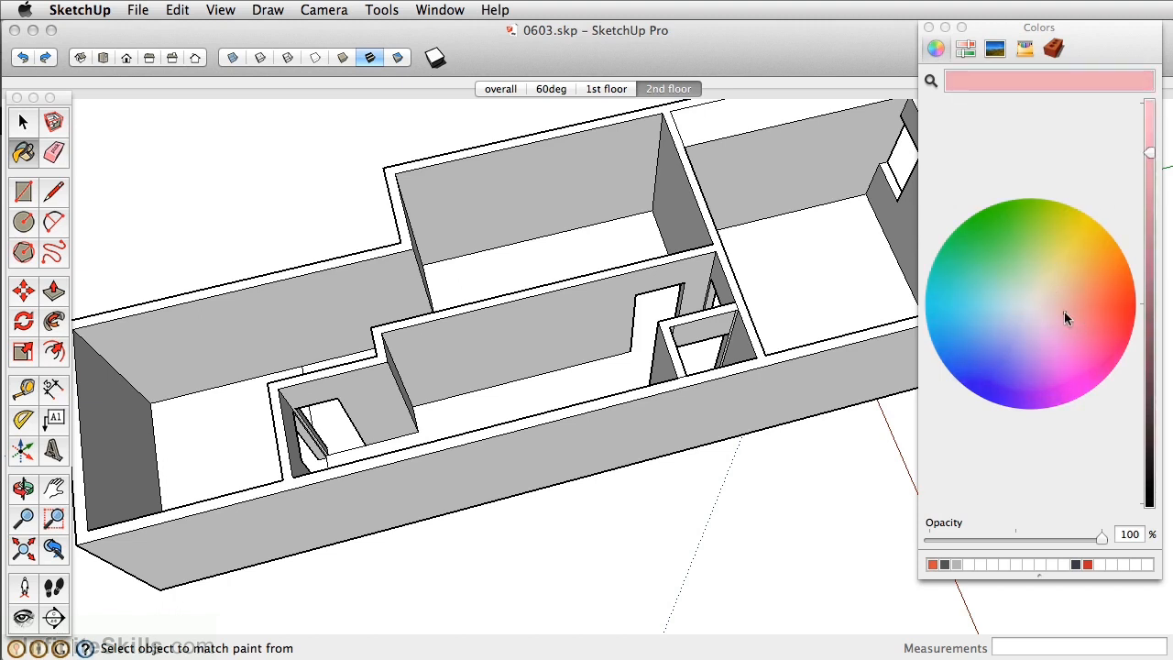
- Look through the RGB, Gray Scale and HSB slider modes for the chosen pink, ending with the HSB Sliders
{"action": "left_click", "coordinate": [967, 50]}
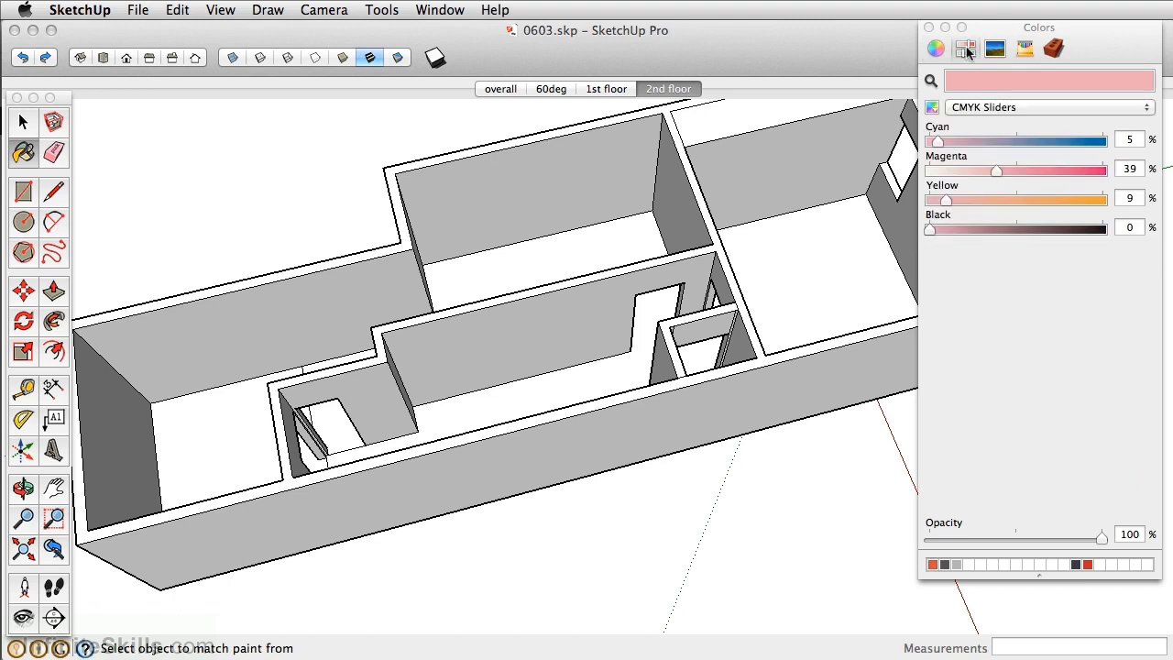
{"action": "left_click", "coordinate": [1002, 107]}
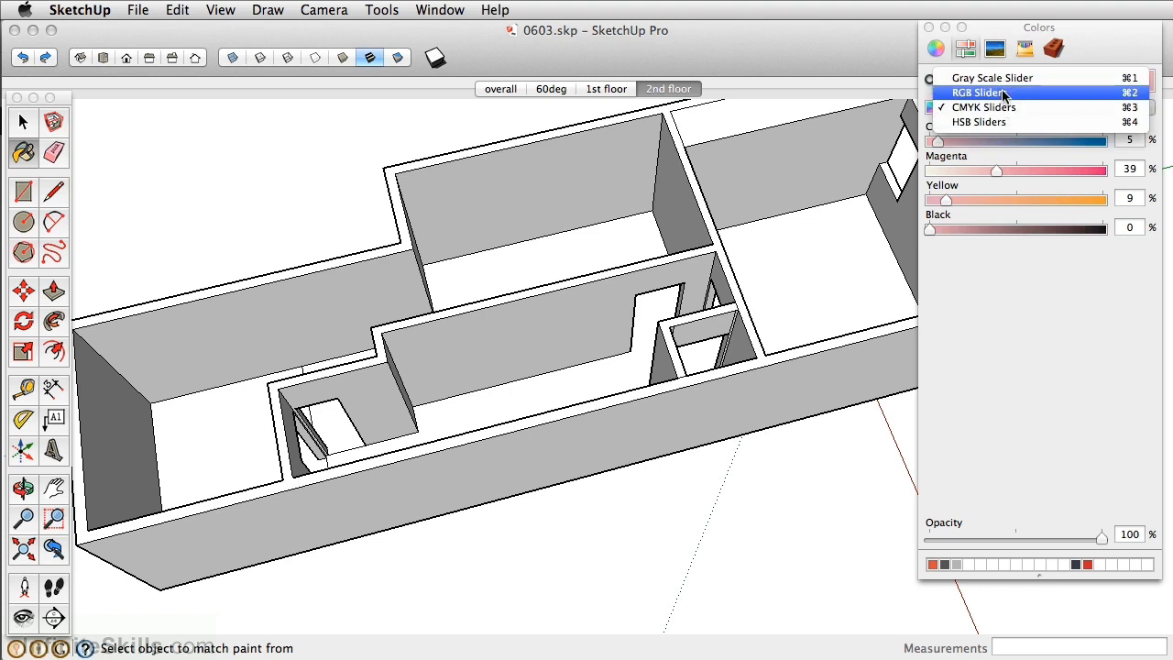
{"action": "left_click", "coordinate": [1004, 94]}
{"action": "left_click", "coordinate": [1013, 112]}
{"action": "left_click", "coordinate": [1017, 92]}
{"action": "left_click", "coordinate": [1023, 110]}
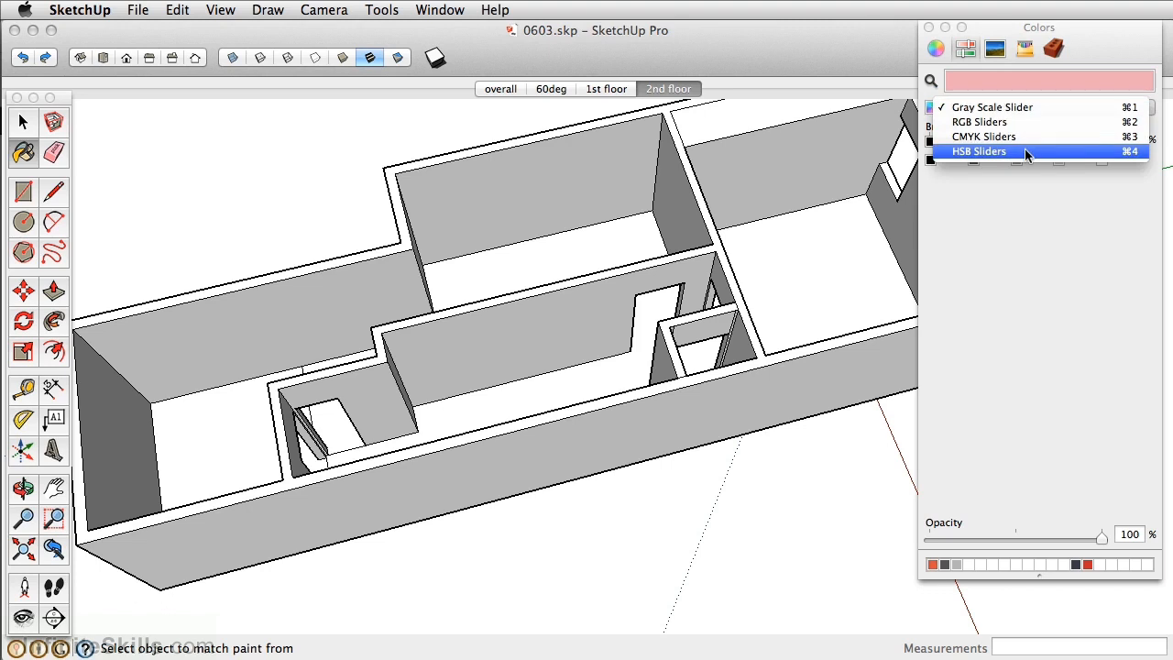
{"action": "left_click", "coordinate": [1024, 152]}
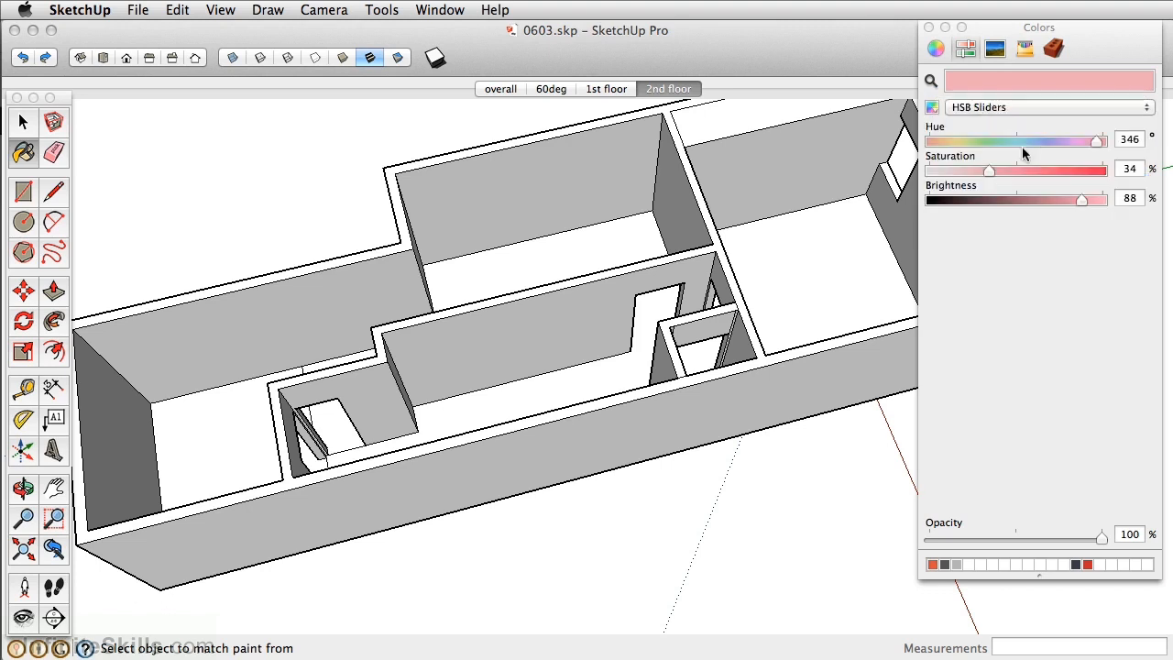
- Look through the image spectrum, crayons and texture palettes, ending with the Wood texture collection
{"action": "left_click", "coordinate": [995, 49]}
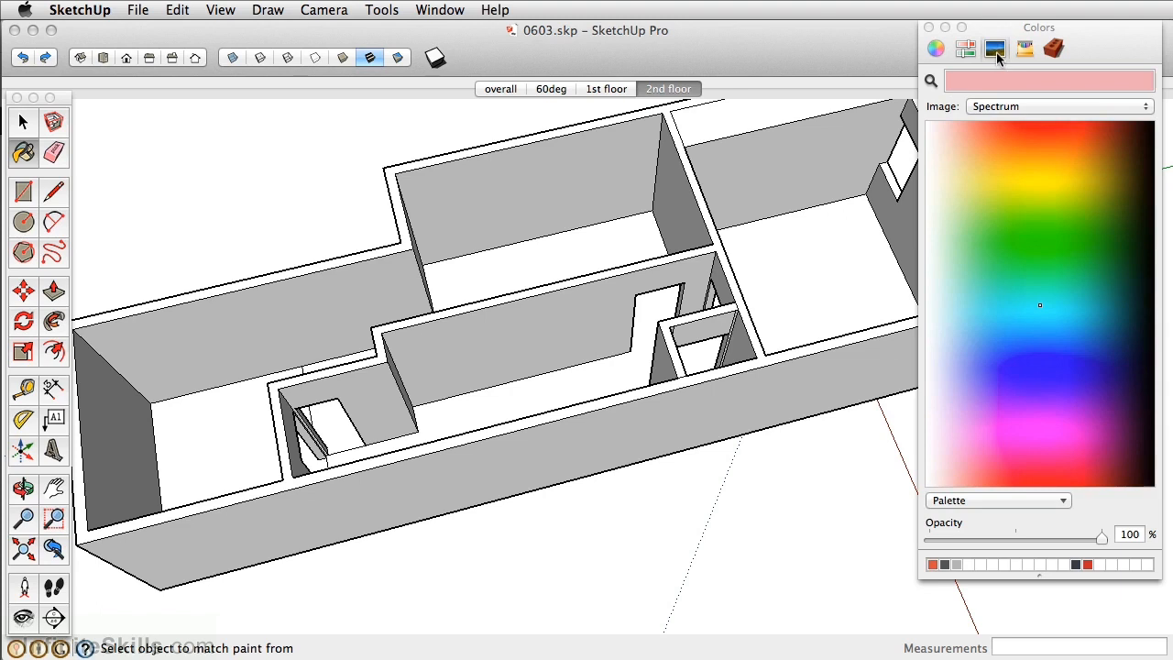
{"action": "left_click", "coordinate": [1026, 50]}
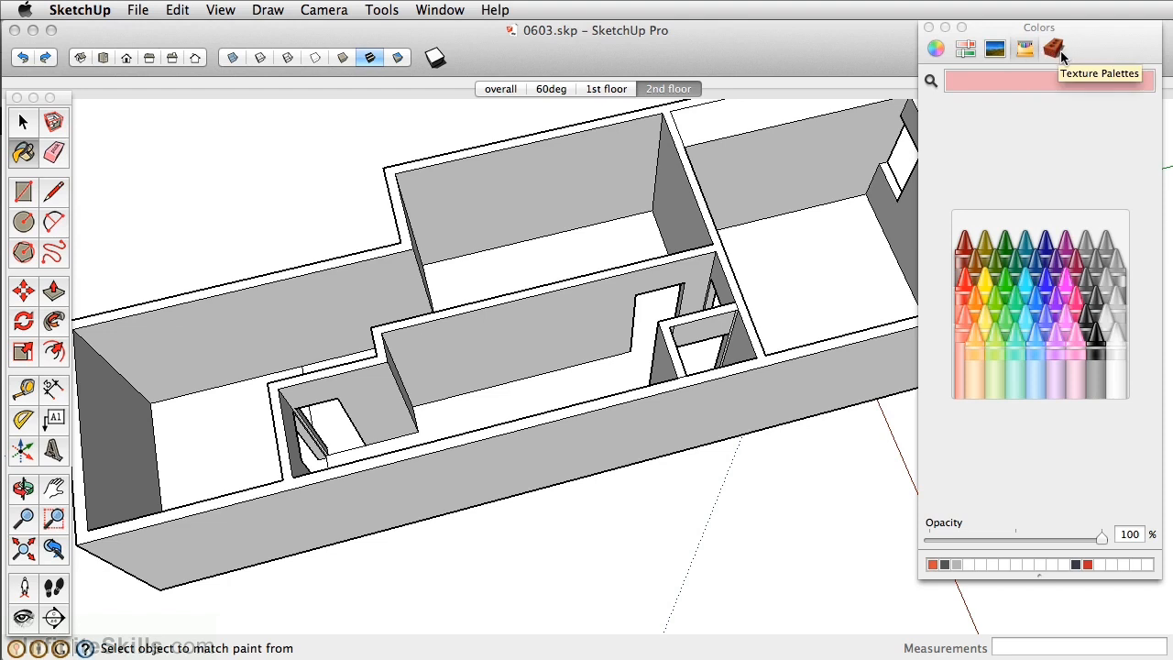
{"action": "left_click", "coordinate": [1053, 49]}
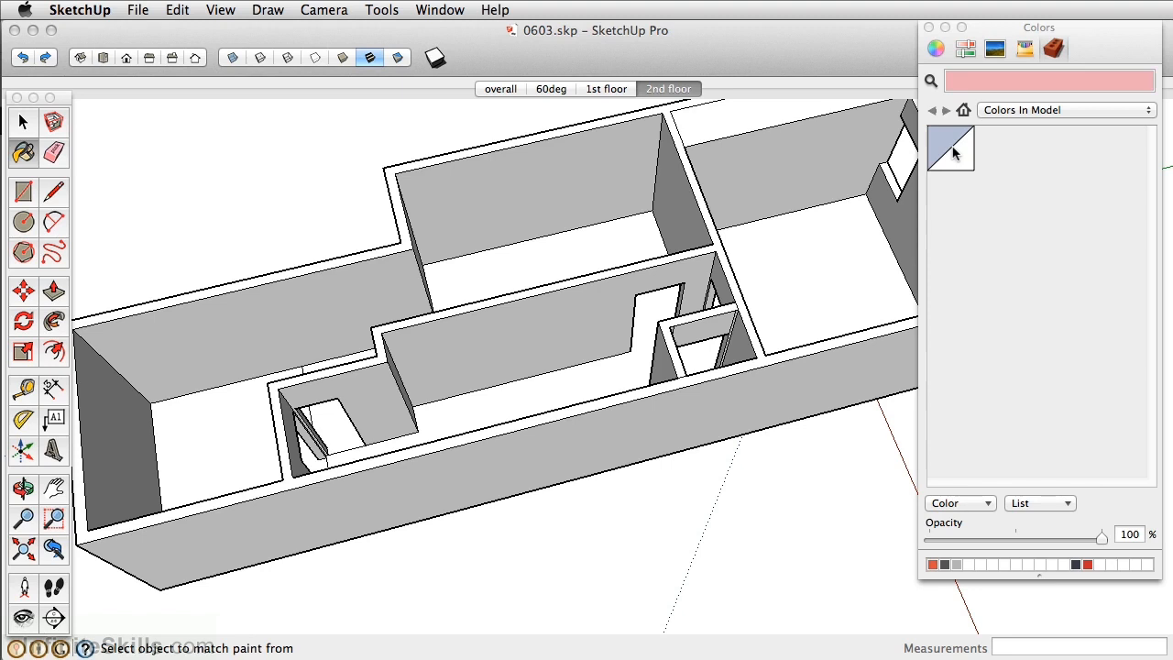
{"action": "left_click", "coordinate": [1022, 112]}
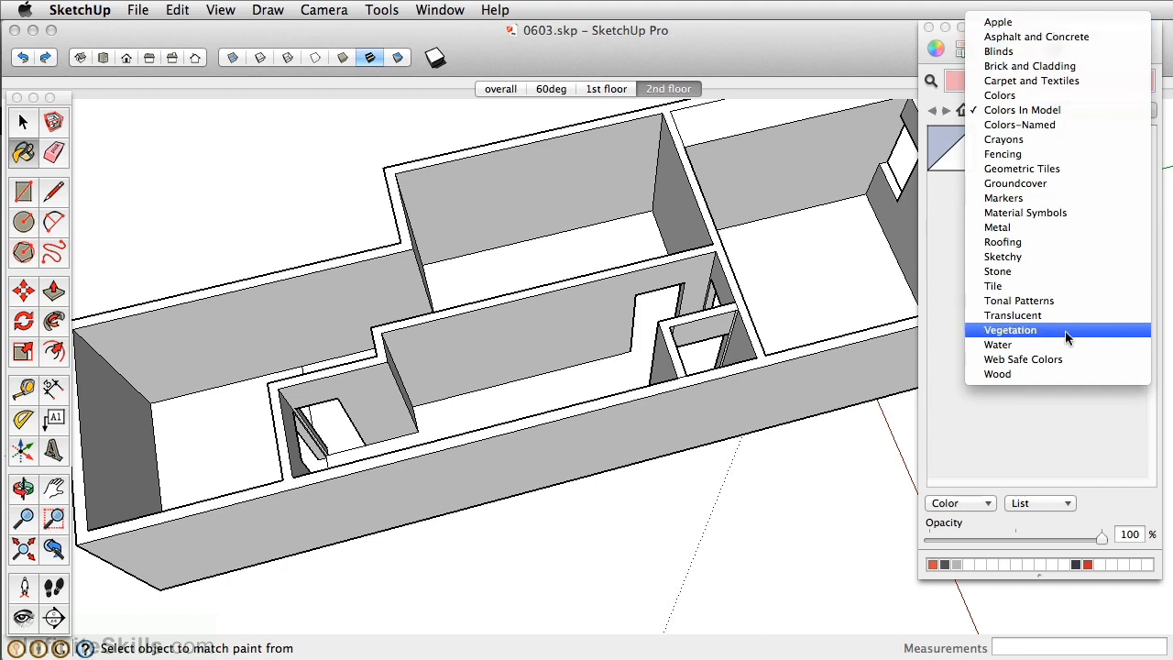
{"action": "left_click", "coordinate": [1066, 377]}
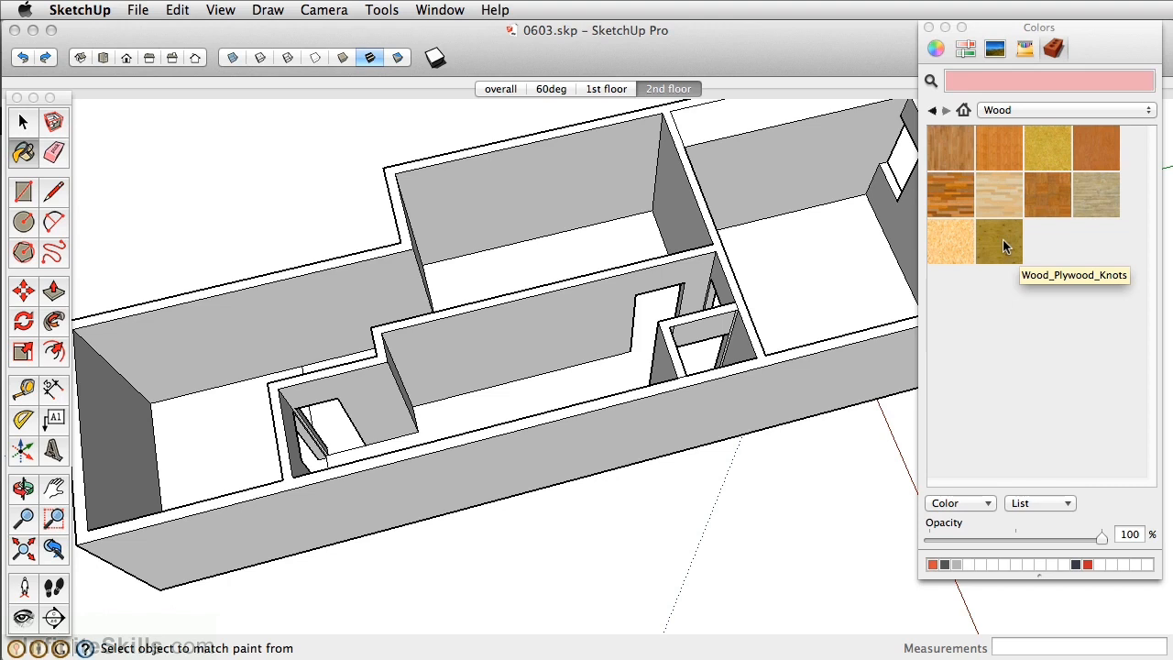
- Paint the entire closed second-floor group with the Wood_Floor texture, inspect it from another angle, and undo the painting
{"action": "key", "text": "space"}
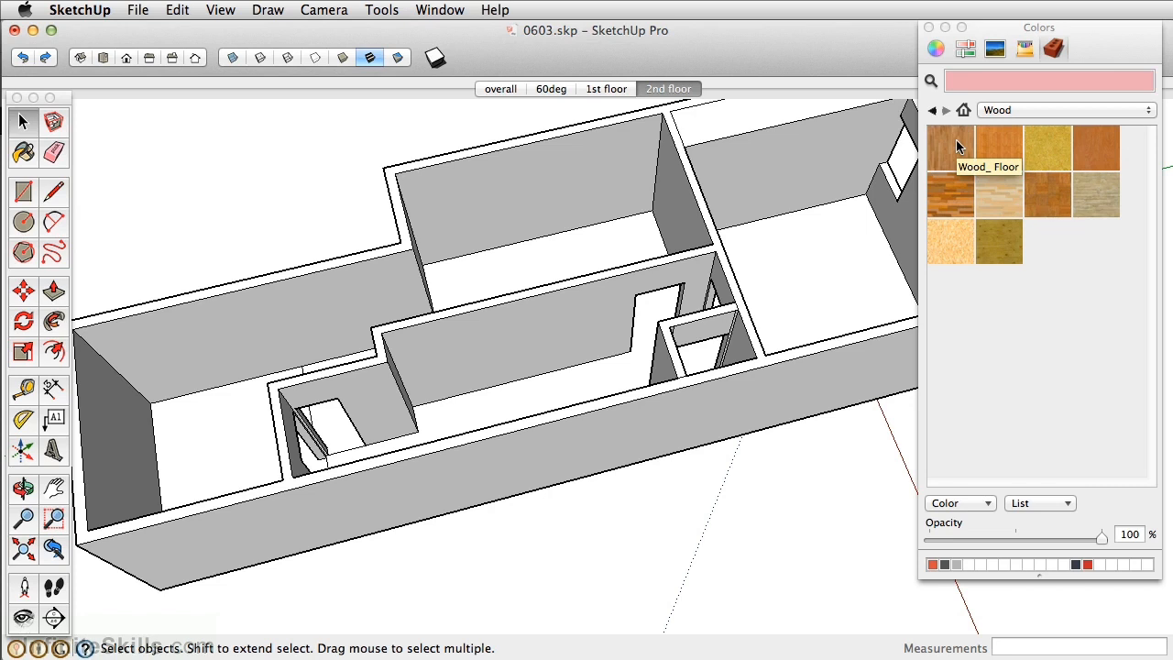
{"action": "left_click", "coordinate": [956, 139]}
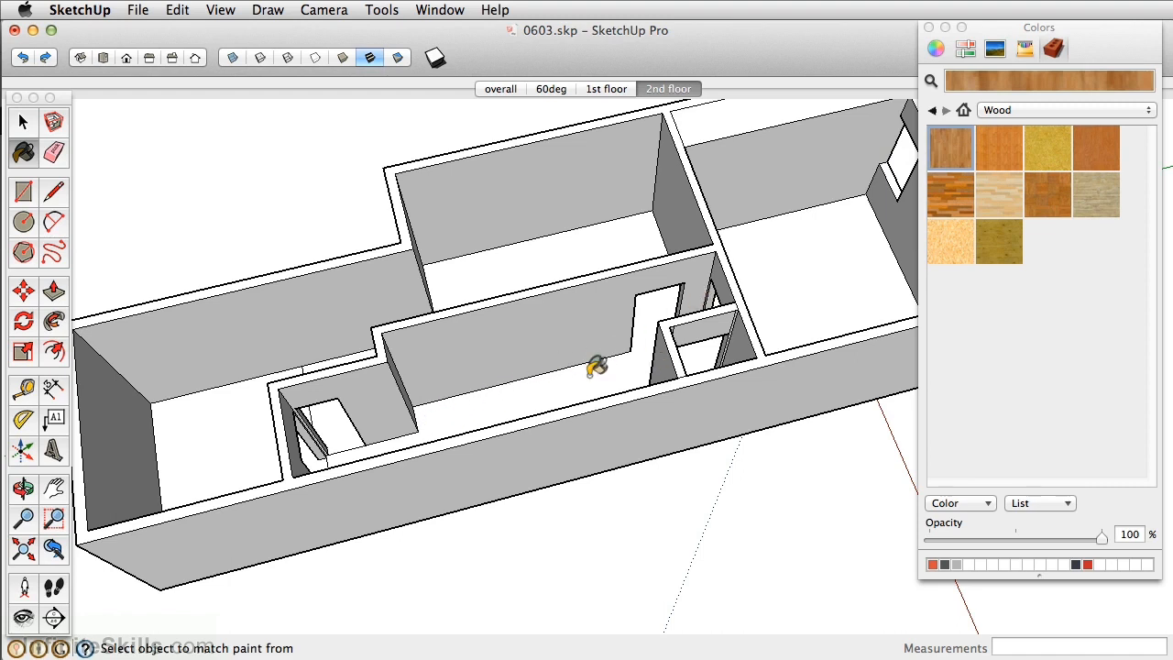
{"action": "left_click", "coordinate": [518, 390]}
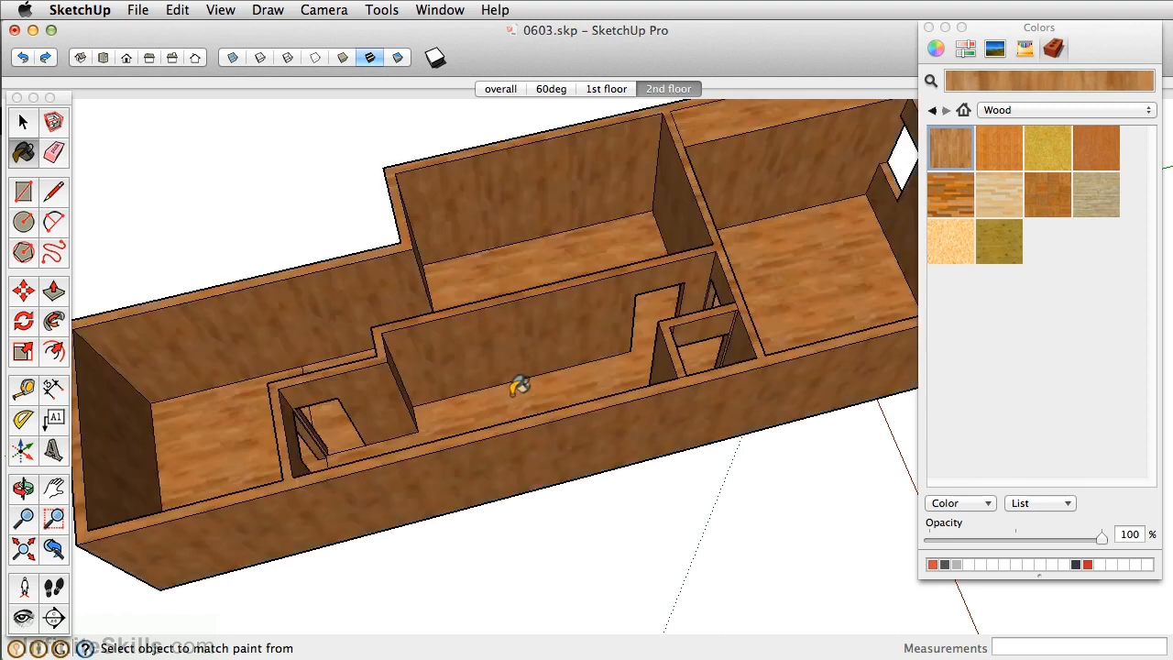
{"action": "middle_click_drag", "start_coordinate": [466, 411], "coordinate": [759, 192]}
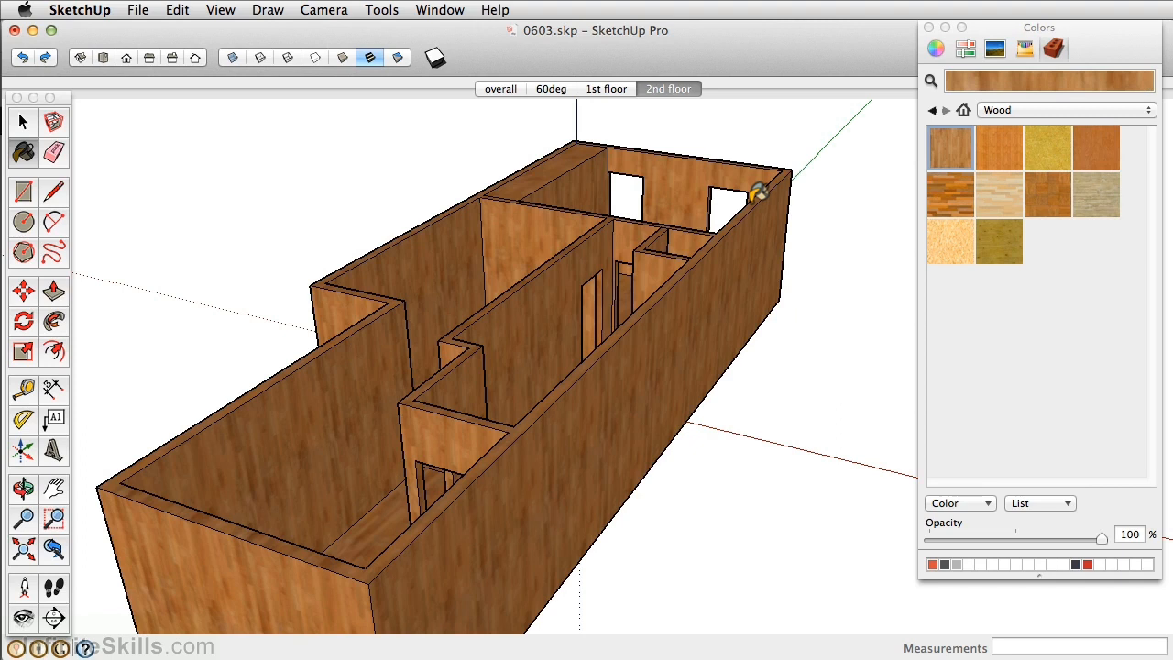
{"action": "left_click", "coordinate": [182, 20]}
{"action": "left_click", "coordinate": [187, 35]}
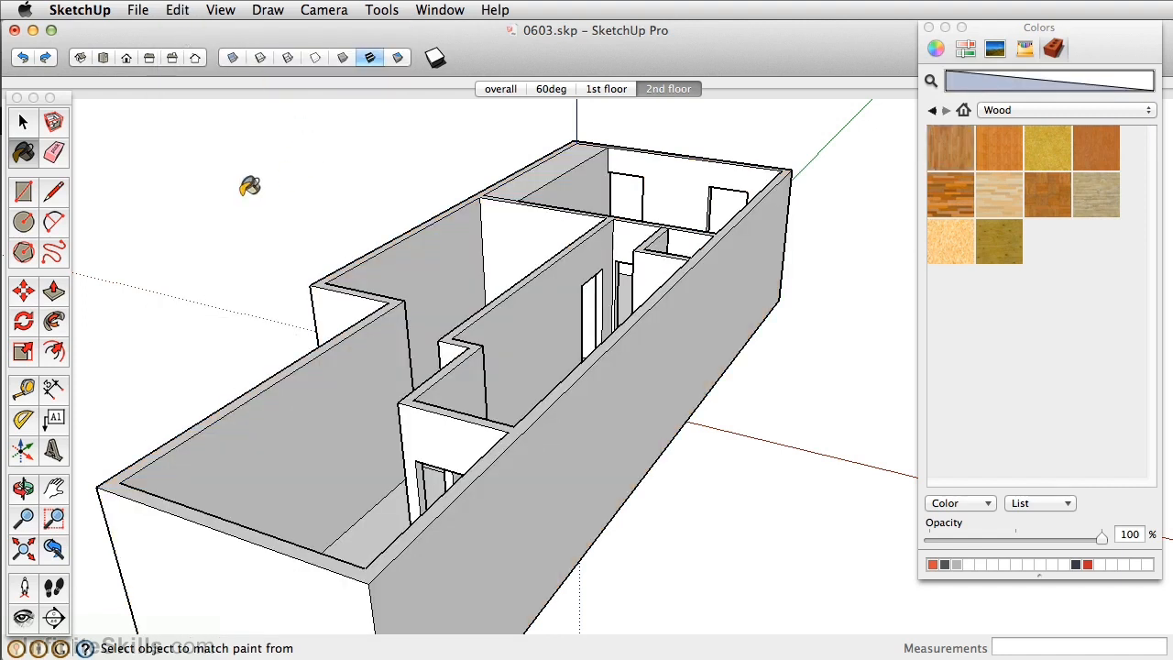
- Open the second-floor group and paint only its main floor face with the Wood_Floor texture
{"action": "left_click", "coordinate": [23, 122]}
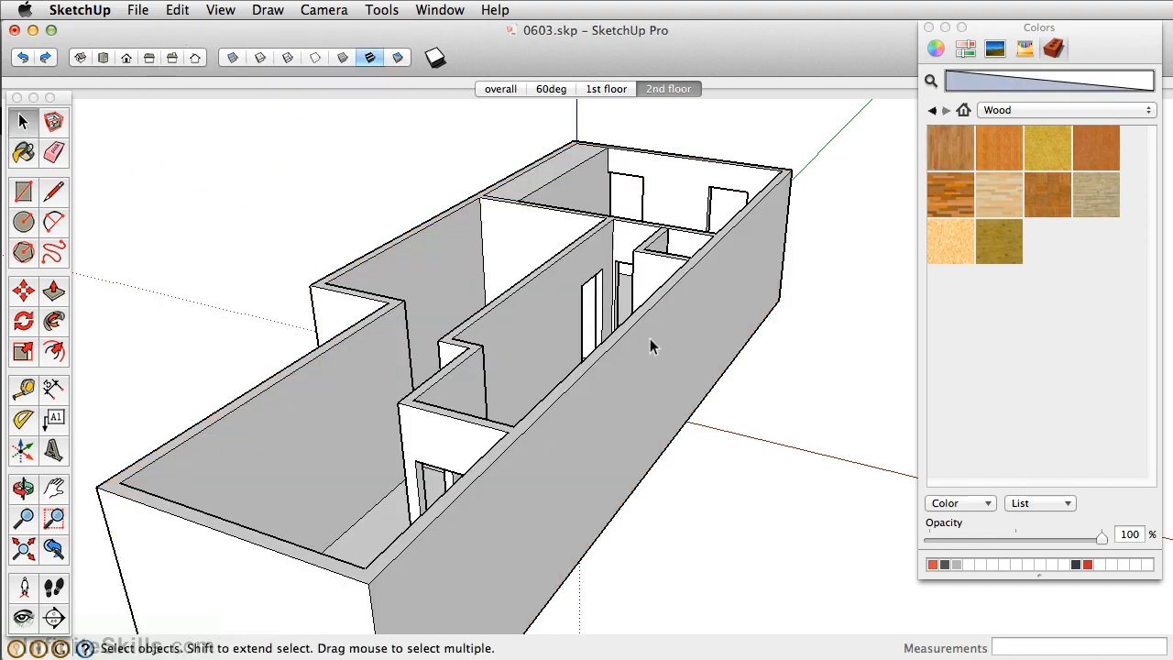
{"action": "middle_click_drag", "start_coordinate": [565, 294], "coordinate": [646, 355]}
{"action": "middle_click_drag", "start_coordinate": [647, 356], "coordinate": [665, 356]}
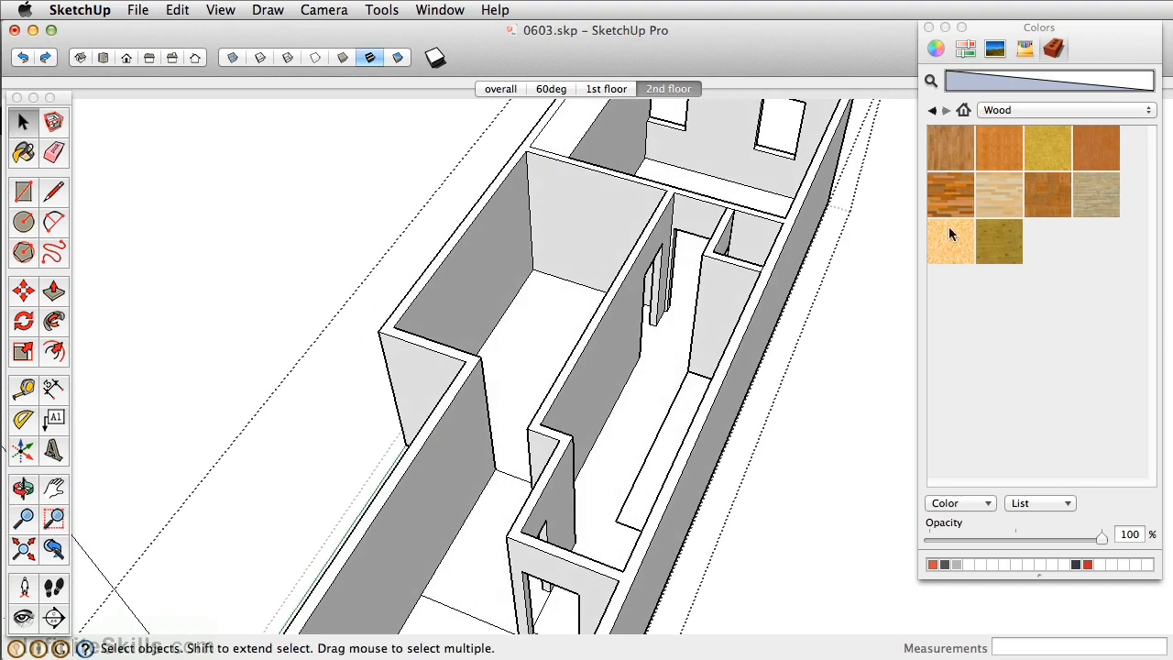
{"action": "left_click", "coordinate": [953, 152]}
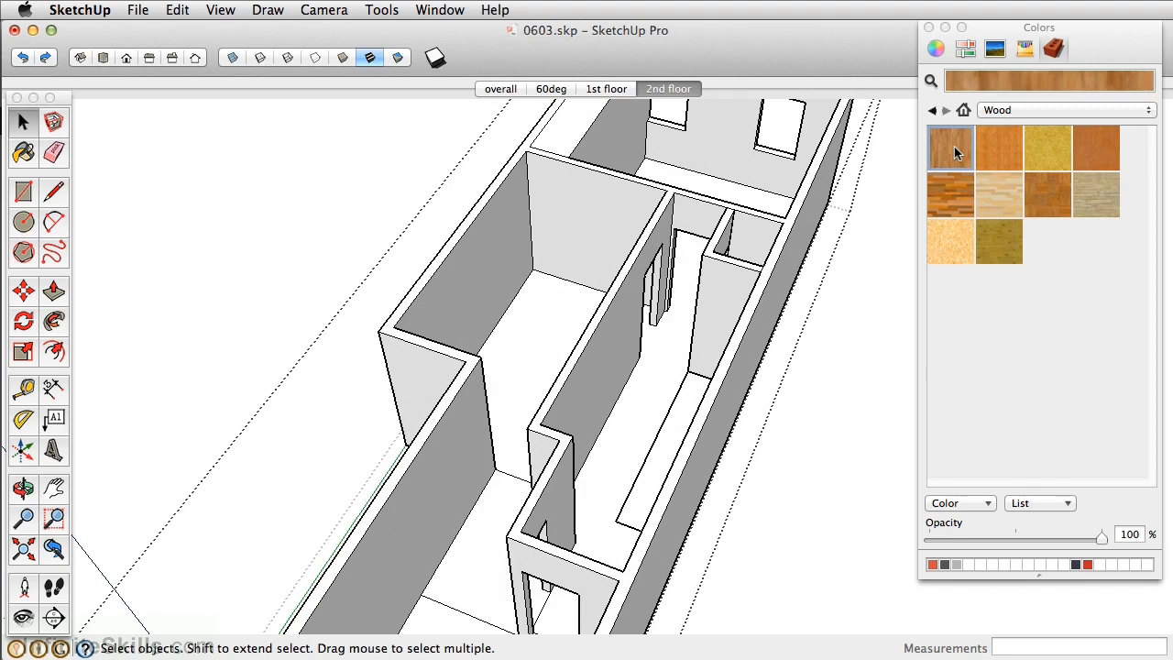
{"action": "left_click", "coordinate": [953, 146]}
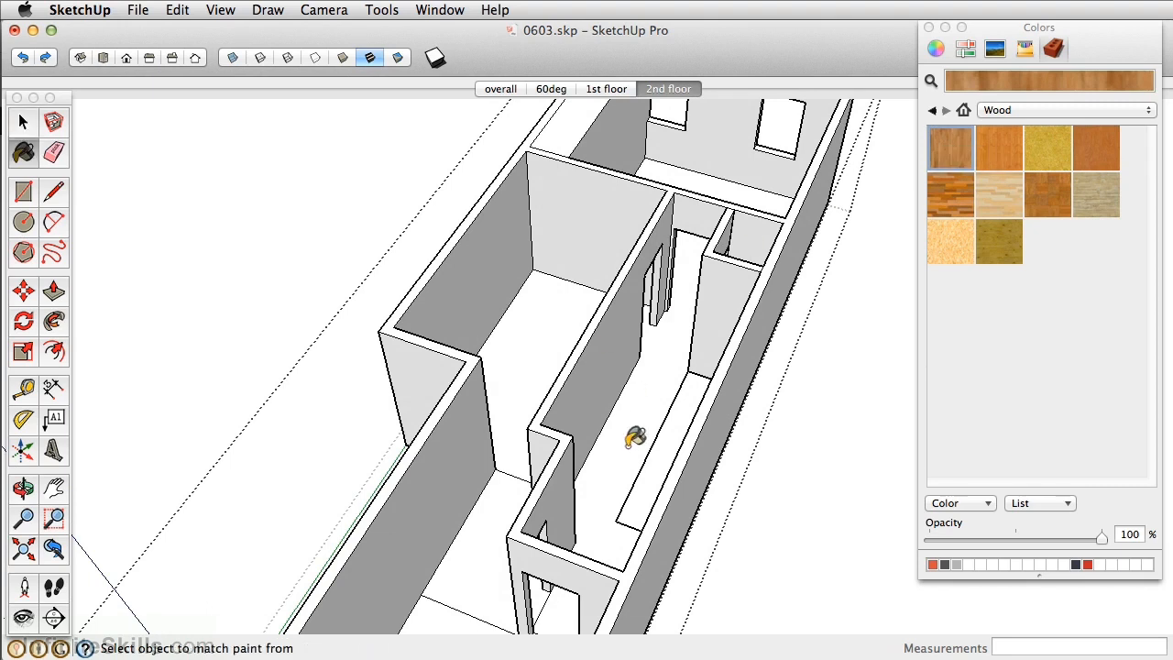
{"action": "scroll", "coordinate": [636, 431], "scroll_direction": "up", "scroll_amount": 3}
{"action": "left_click", "coordinate": [634, 414]}
{"action": "scroll", "coordinate": [634, 415], "scroll_direction": "down", "scroll_amount": 4}
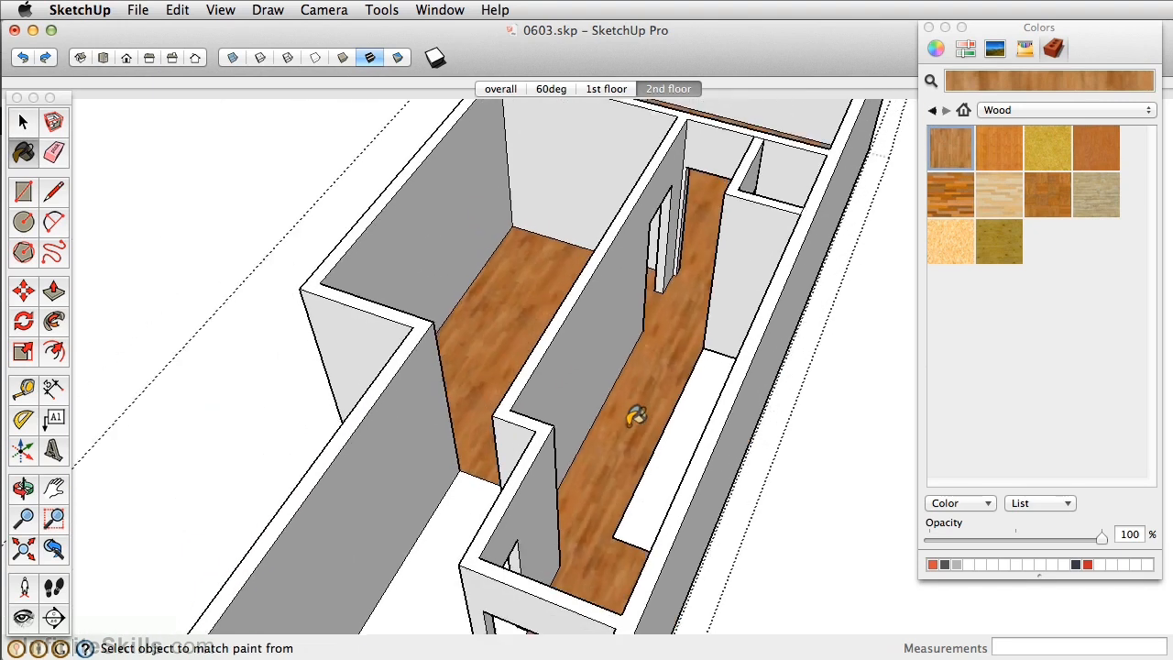
{"action": "scroll", "coordinate": [636, 416], "scroll_direction": "down", "scroll_amount": 2}
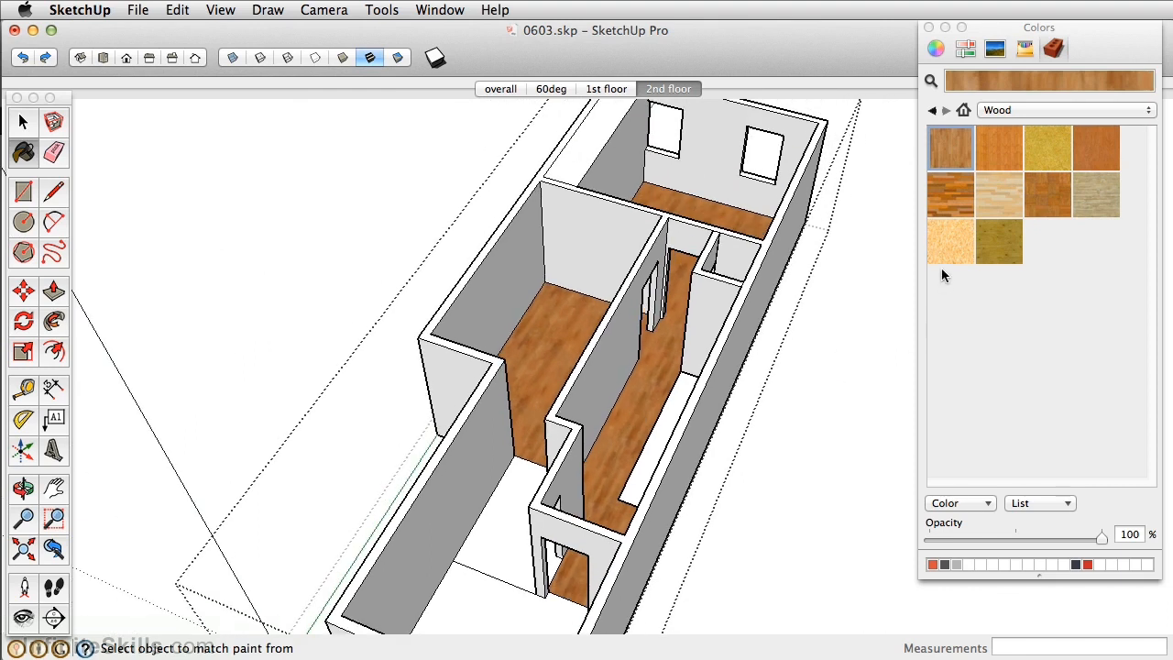
{"action": "double_click", "coordinate": [950, 154]}
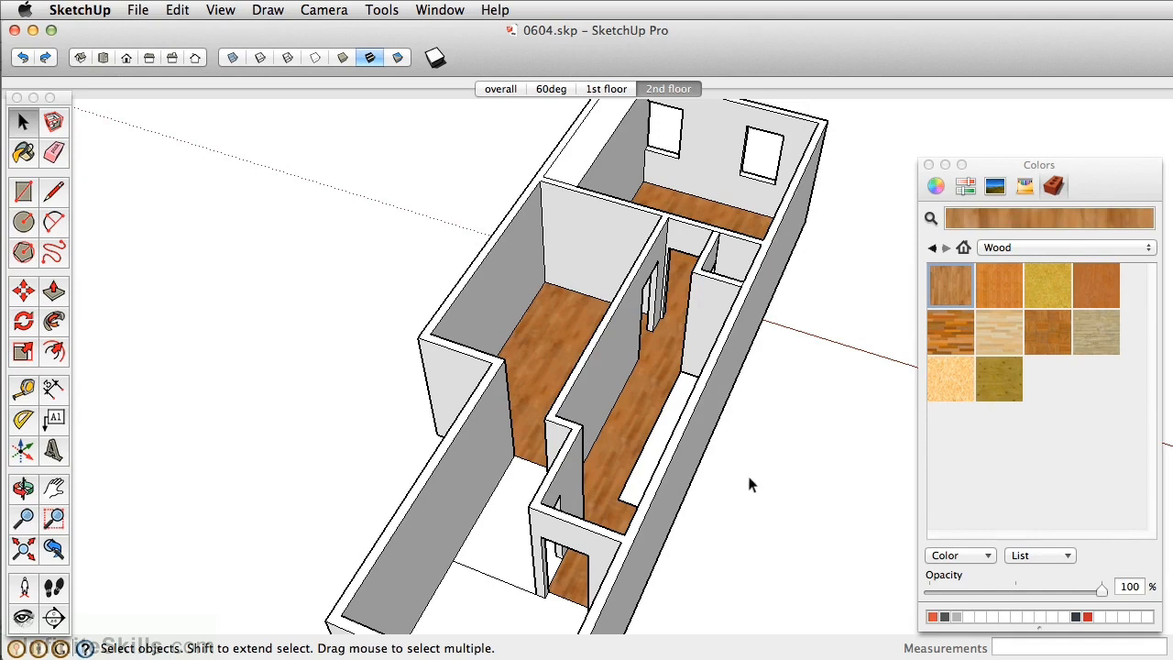
- Show the 1st floor scene with the large room's blank floor in close view
{"action": "left_click", "coordinate": [605, 89]}
{"action": "mouse_move", "coordinate": [576, 422]}
{"action": "middle_mouse_down"}
{"action": "mouse_move", "coordinate": [609, 350]}
{"action": "mouse_move", "coordinate": [575, 444]}
{"action": "mouse_move", "coordinate": [619, 464]}
{"action": "mouse_move", "coordinate": [570, 465]}
{"action": "mouse_move", "coordinate": [564, 414]}
{"action": "middle_mouse_up"}
{"action": "scroll", "coordinate": [619, 445], "scroll_direction": "up", "scroll_amount": 6}
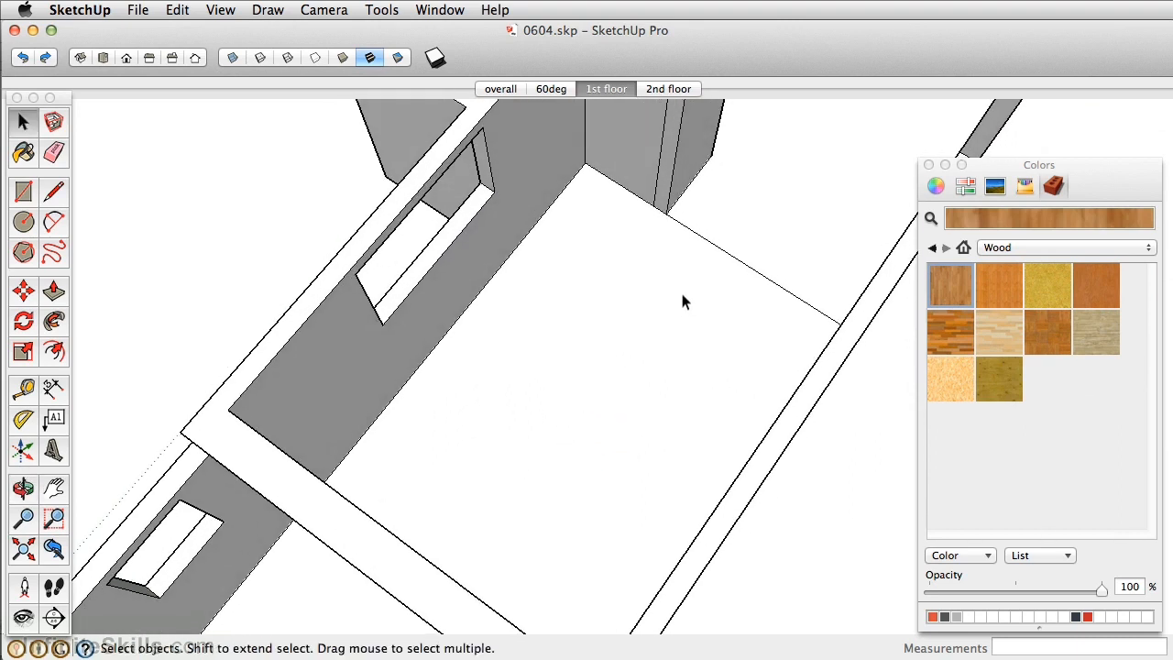
- Switch to Finder, widen the Tile1 folder window, select the parquet image wdt_092_c.jpg and move the window aside
{"action": "key", "text": "super+Tab"}
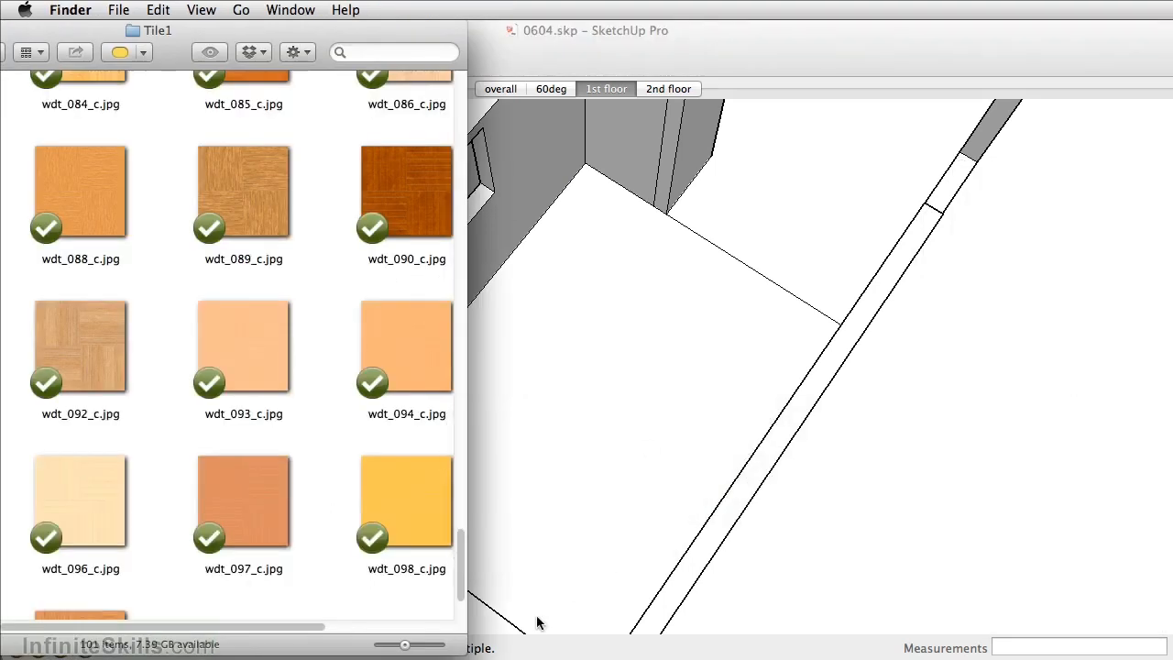
{"action": "left_click_drag", "start_coordinate": [466, 652], "coordinate": [654, 656]}
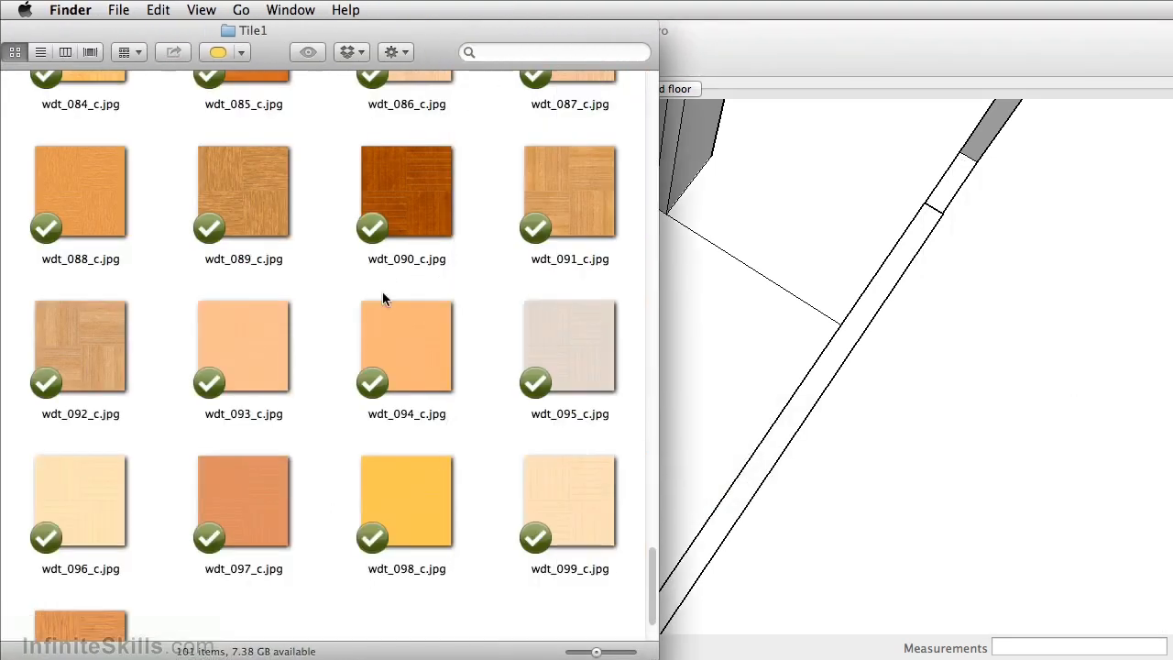
{"action": "scroll", "coordinate": [280, 230], "scroll_direction": "up", "scroll_amount": 5}
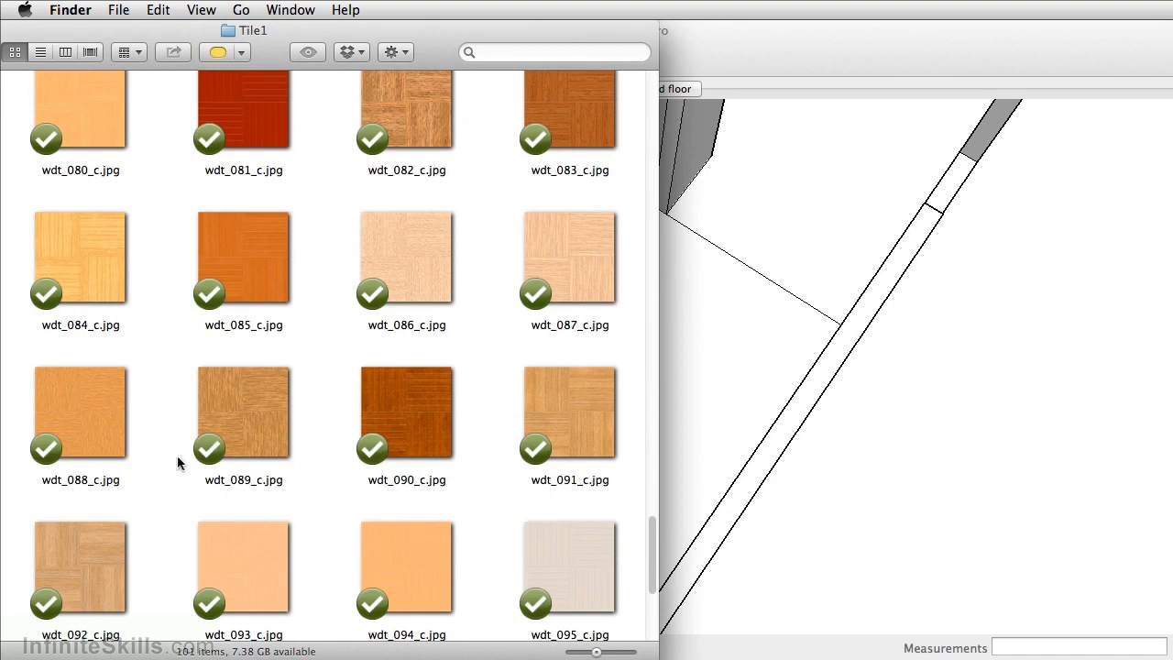
{"action": "left_click", "coordinate": [104, 555]}
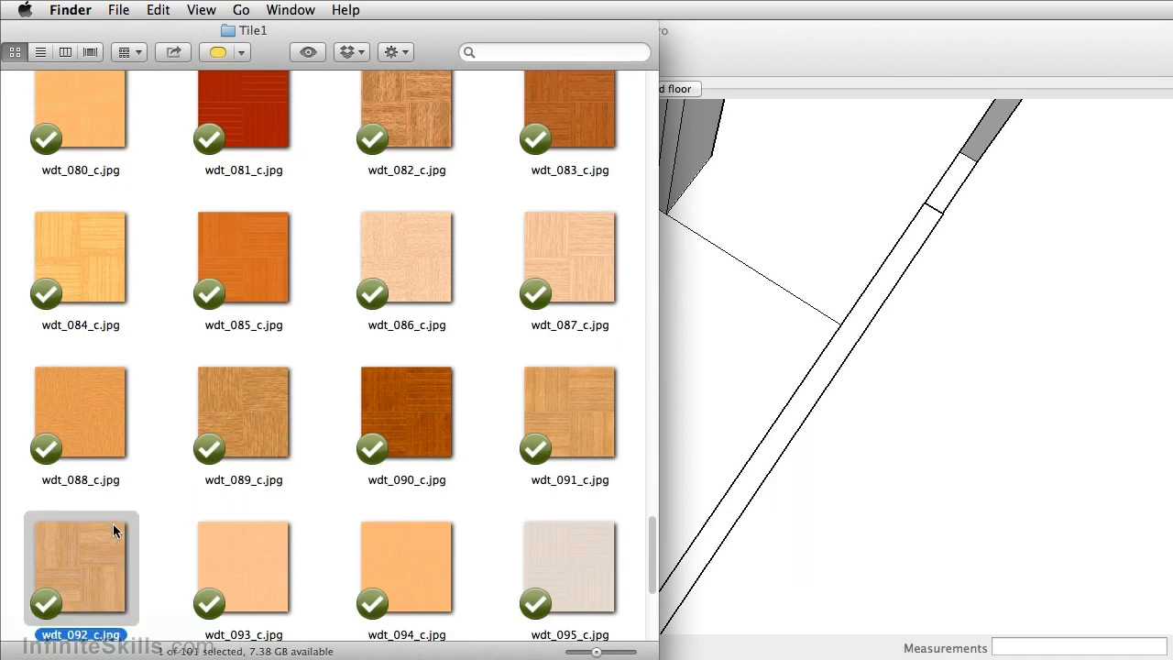
{"action": "scroll", "coordinate": [112, 524], "scroll_direction": "down", "scroll_amount": 5}
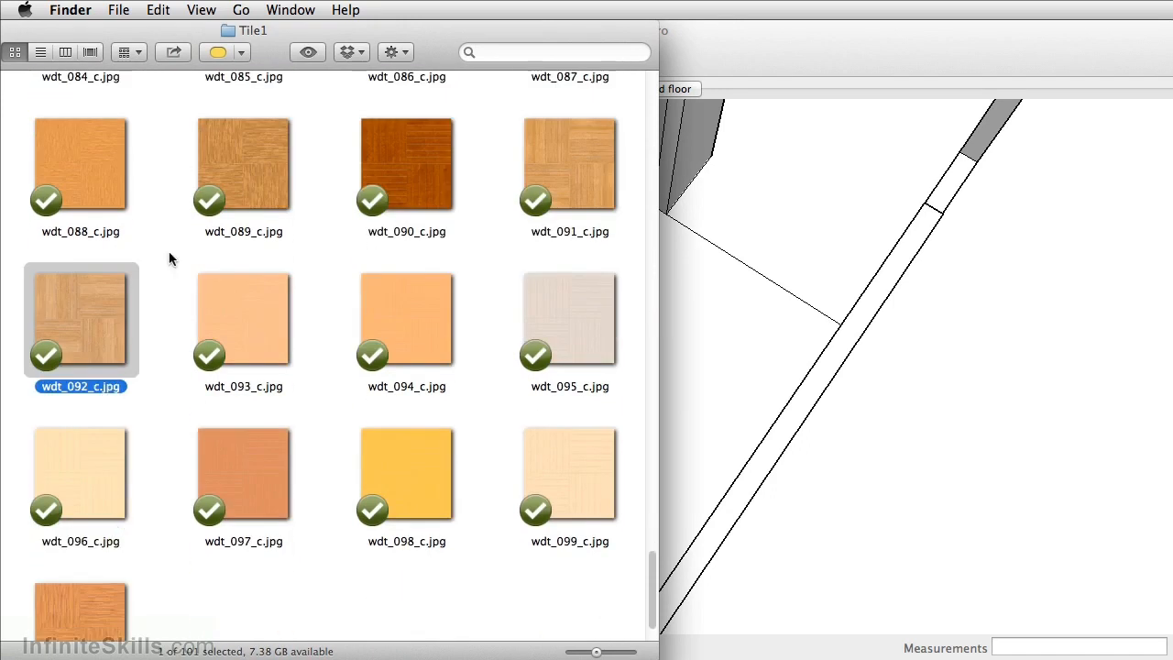
{"action": "left_click_drag", "start_coordinate": [161, 30], "coordinate": [1170, 31]}
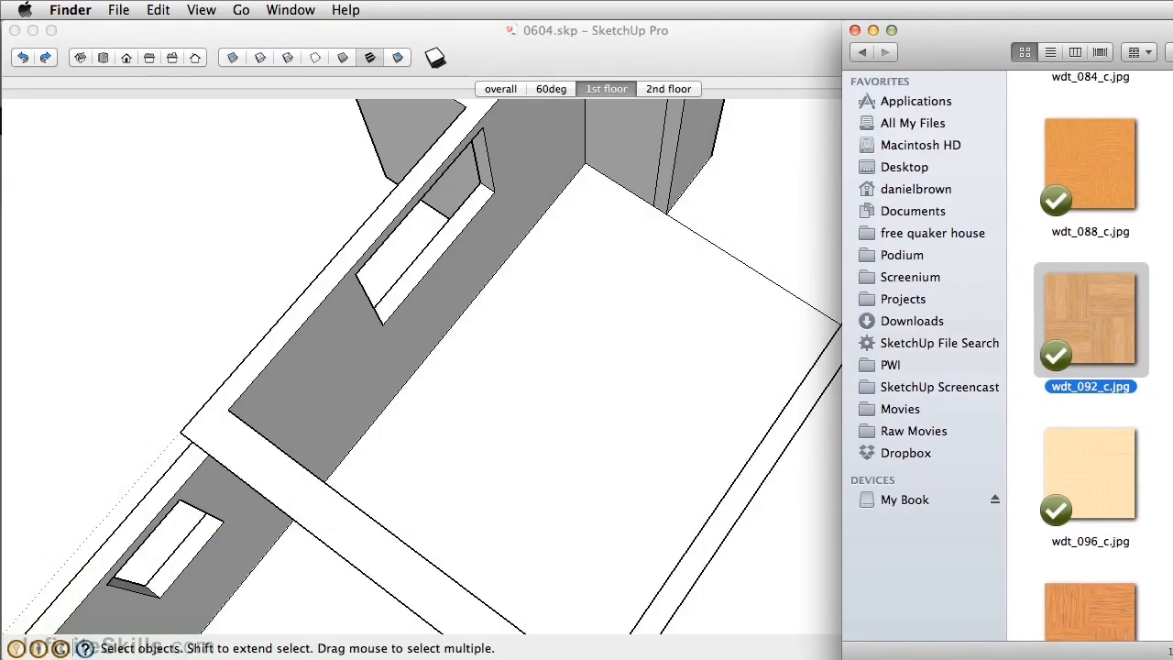
- Return to SketchUp, open the first-floor group and select the large room's floor face
{"action": "left_click", "coordinate": [636, 58]}
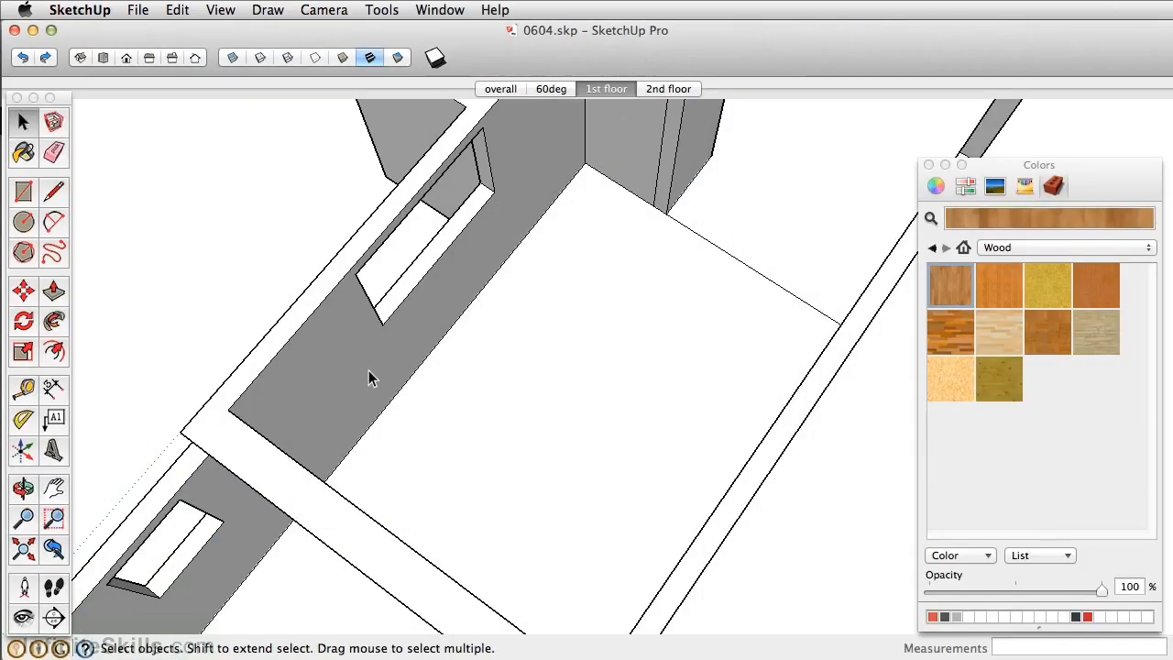
{"action": "left_click", "coordinate": [23, 123]}
{"action": "double_click", "coordinate": [509, 285]}
{"action": "left_click", "coordinate": [539, 303]}
{"action": "middle_click_drag", "start_coordinate": [539, 303], "coordinate": [592, 414]}
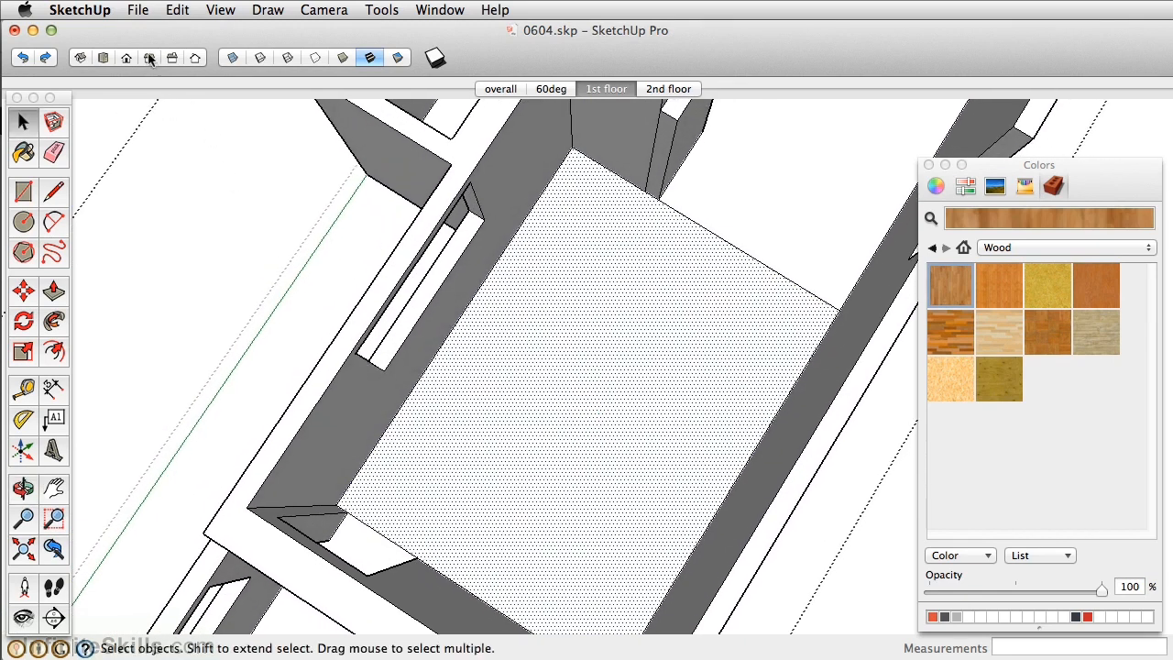
- Start importing a file with the format All Supported Image Types and the Use As Texture option
{"action": "left_click", "coordinate": [138, 10]}
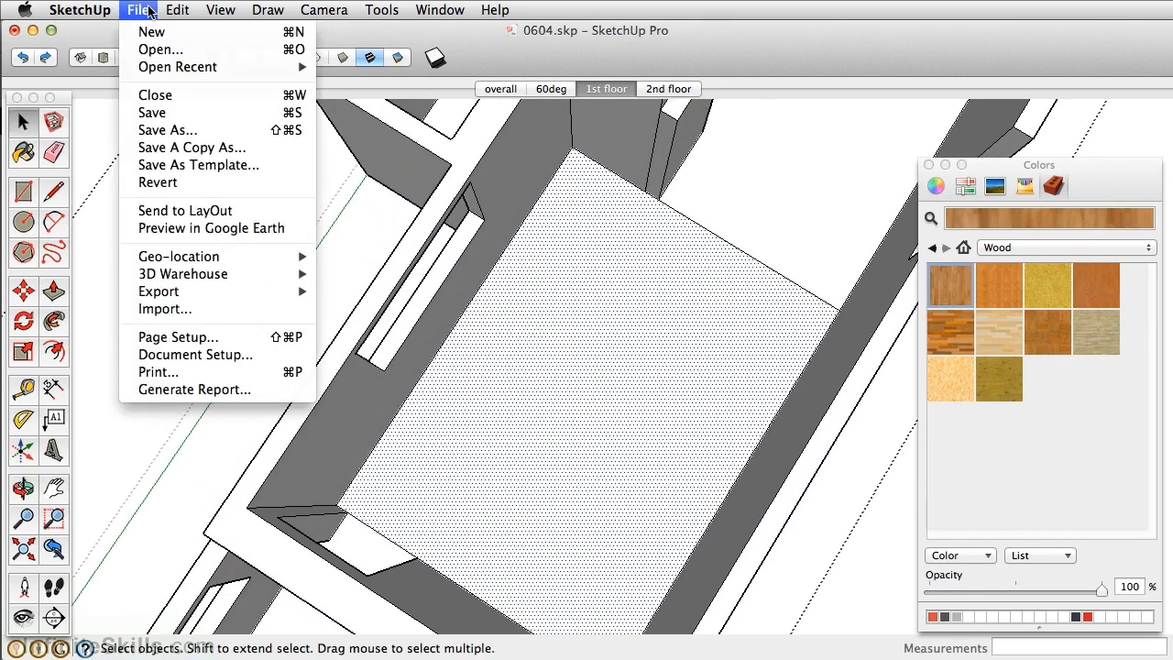
{"action": "left_click", "coordinate": [165, 313]}
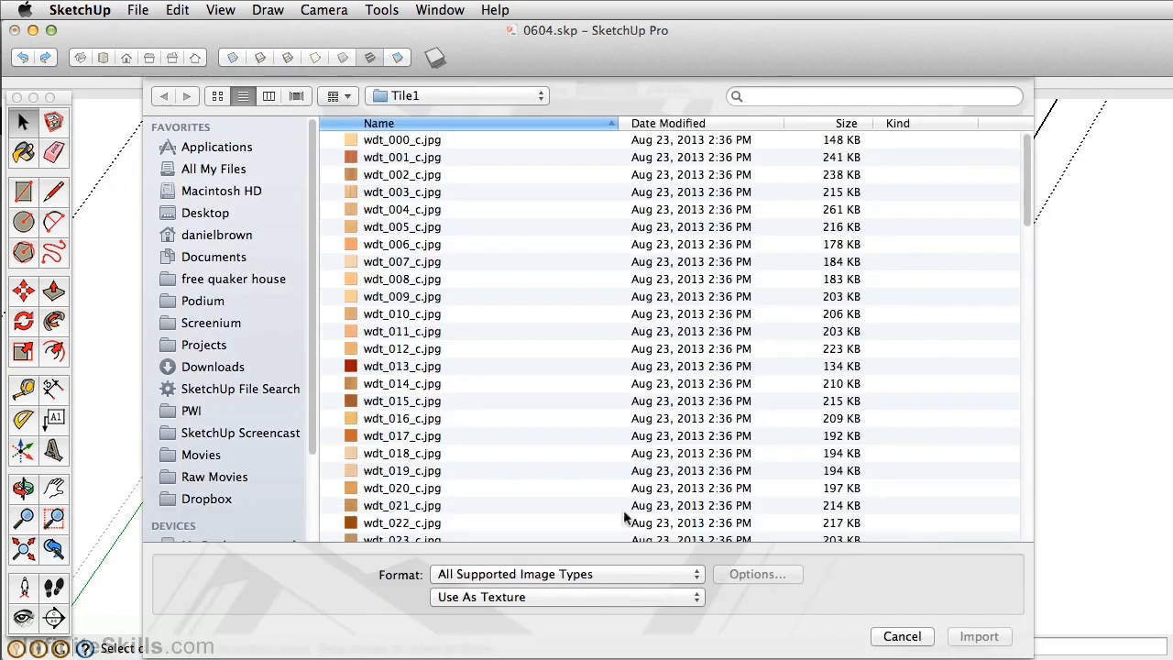
{"action": "left_click", "coordinate": [472, 575]}
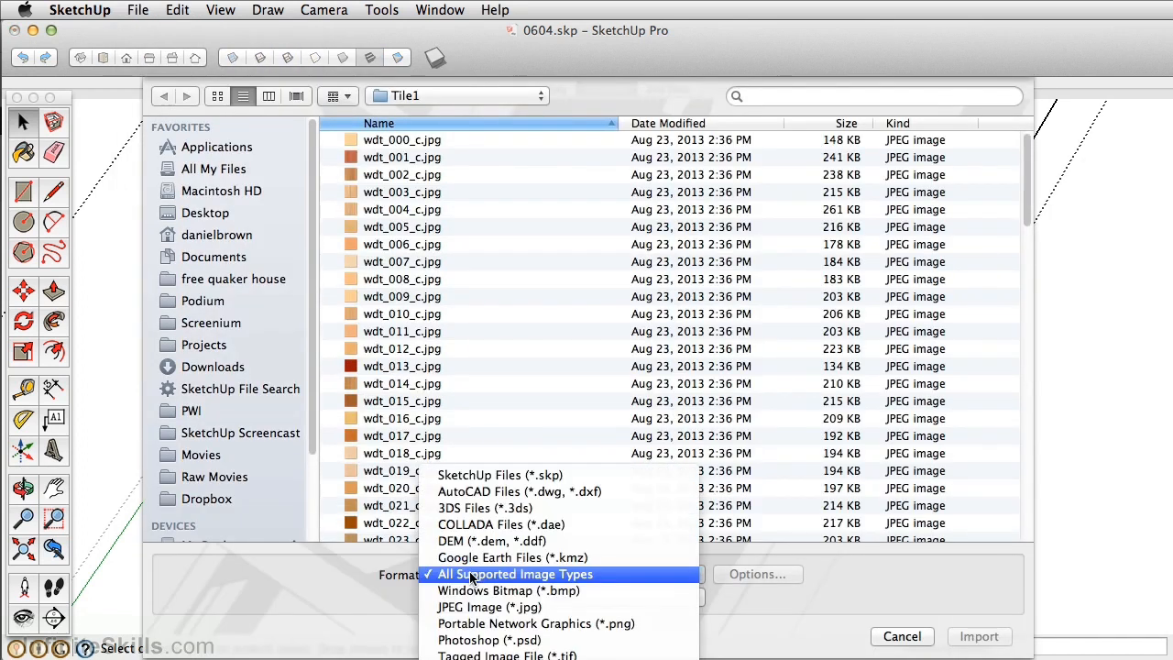
{"action": "left_click", "coordinate": [561, 575]}
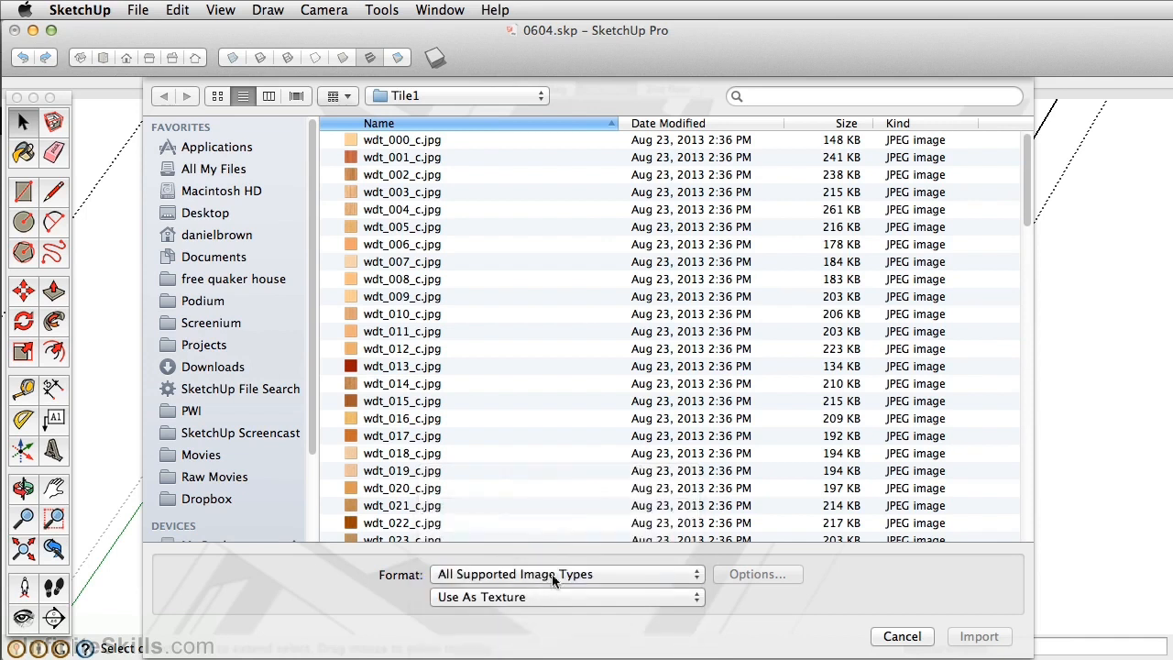
{"action": "left_click", "coordinate": [506, 600]}
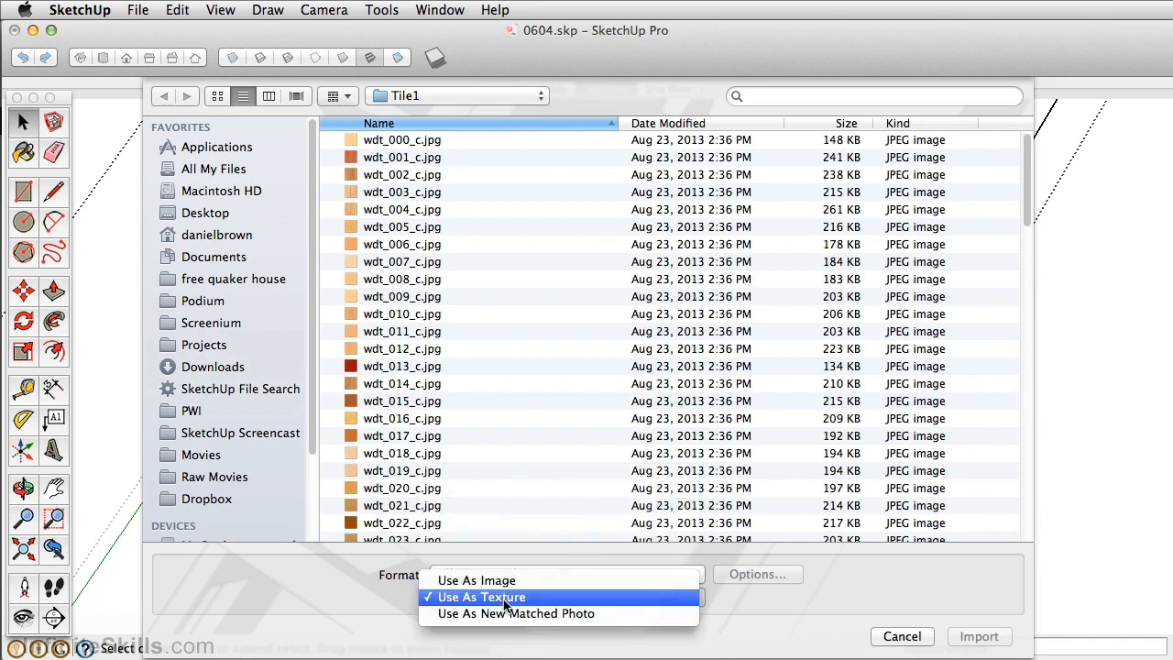
{"action": "left_click", "coordinate": [504, 600]}
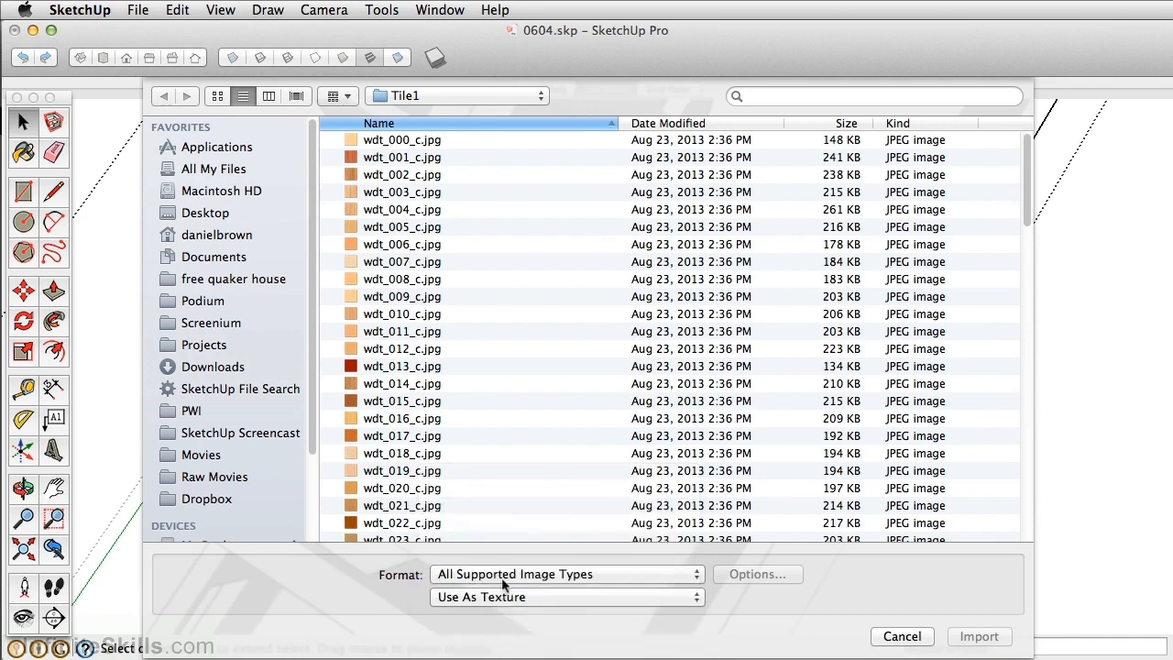
- Locate wdt_092_c.jpg for the import by way of its Finder window and import it as a texture
{"action": "left_click", "coordinate": [1170, 512]}
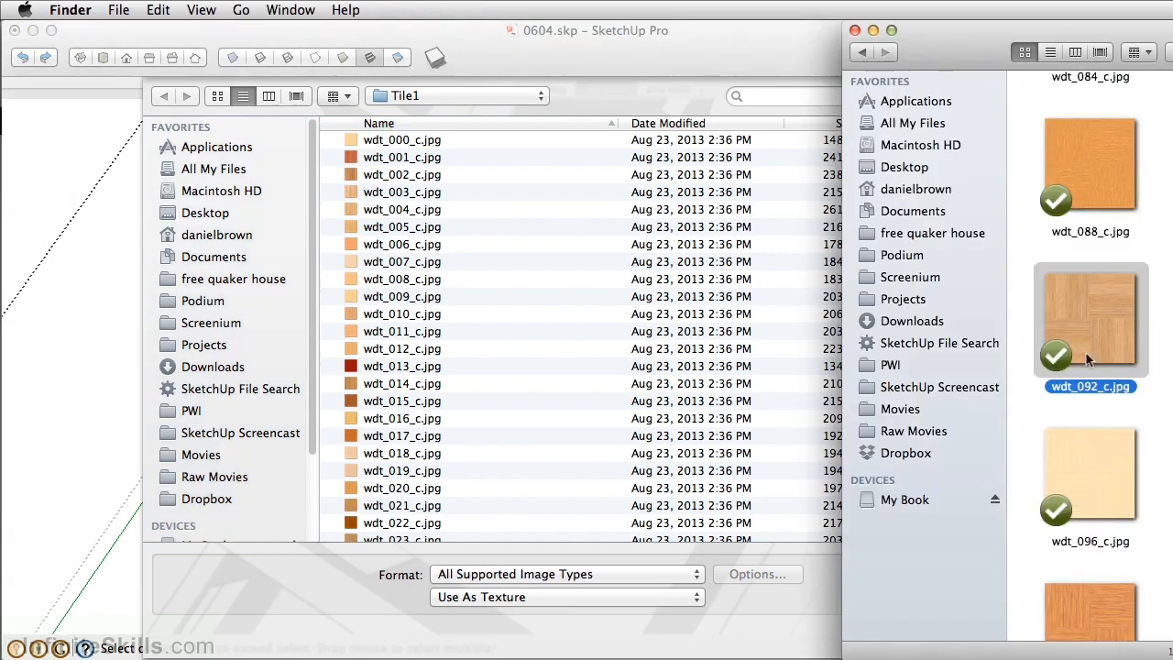
{"action": "left_click_drag", "start_coordinate": [1083, 313], "coordinate": [595, 442]}
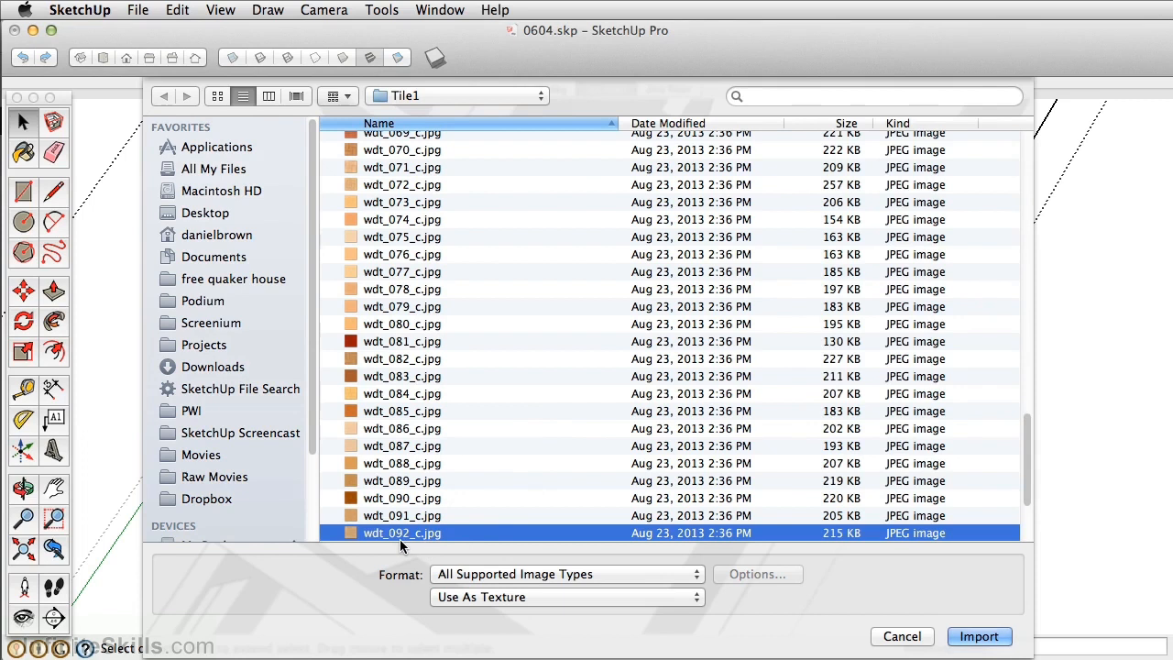
{"action": "left_click", "coordinate": [991, 640]}
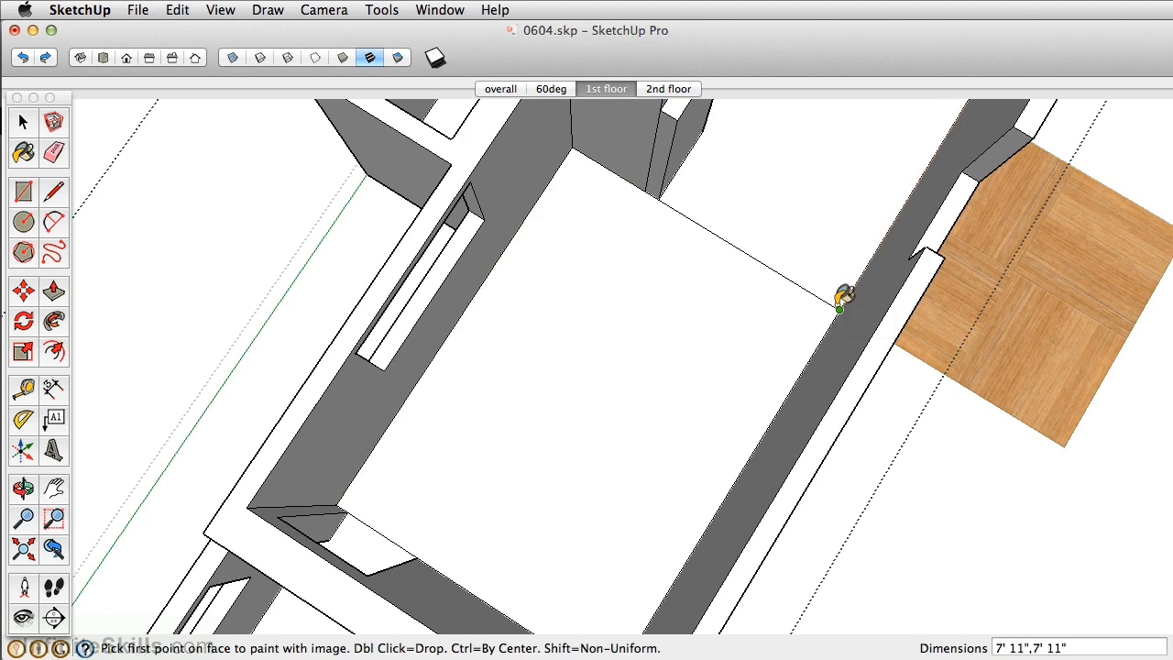
- Anchor the imported parquet texture at the corner where the large floor meets the adjoining room and set its height to 24 inches
{"action": "left_click", "coordinate": [839, 309]}
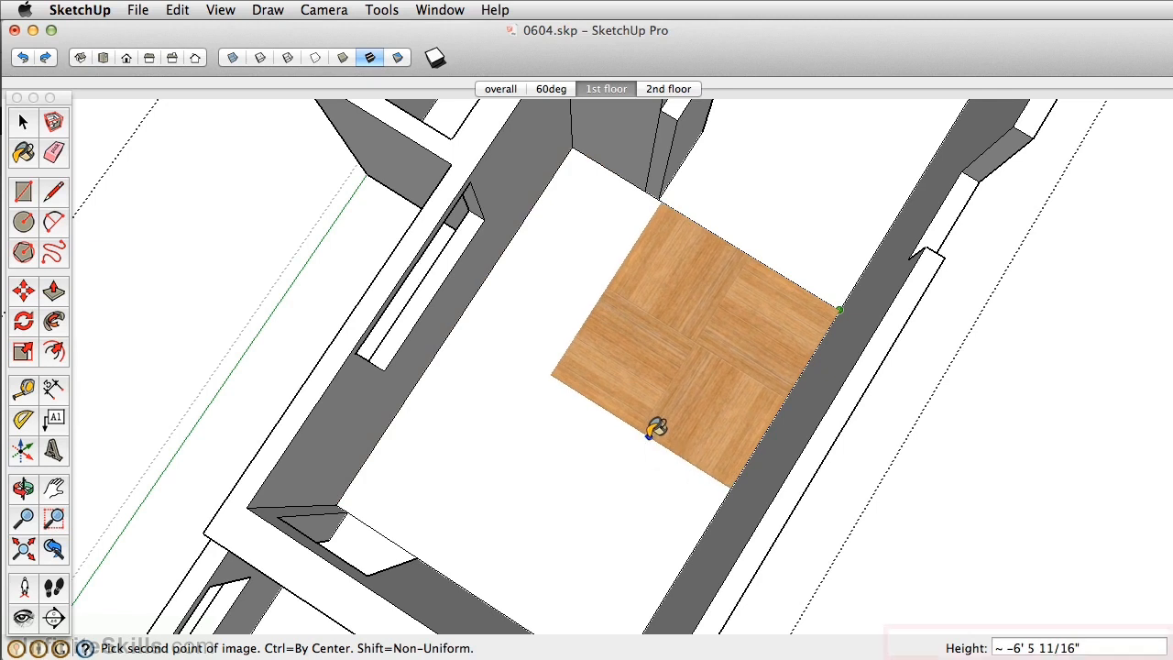
{"action": "type", "text": "2"}
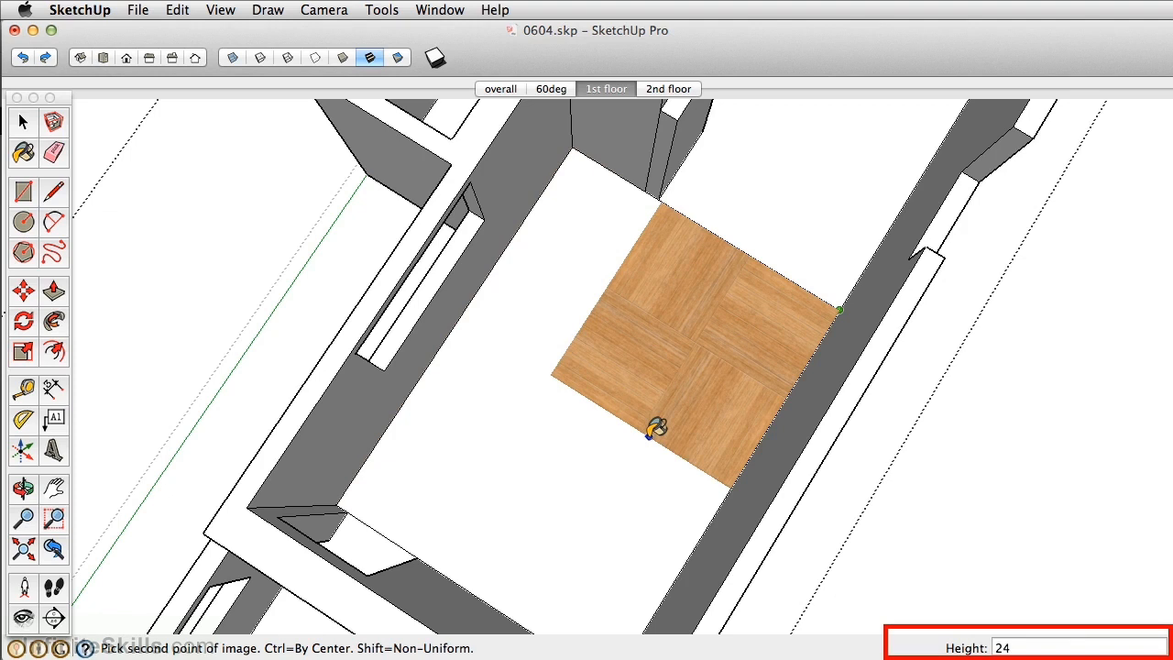
{"action": "type", "text": "4"}
{"action": "key", "text": "Return"}
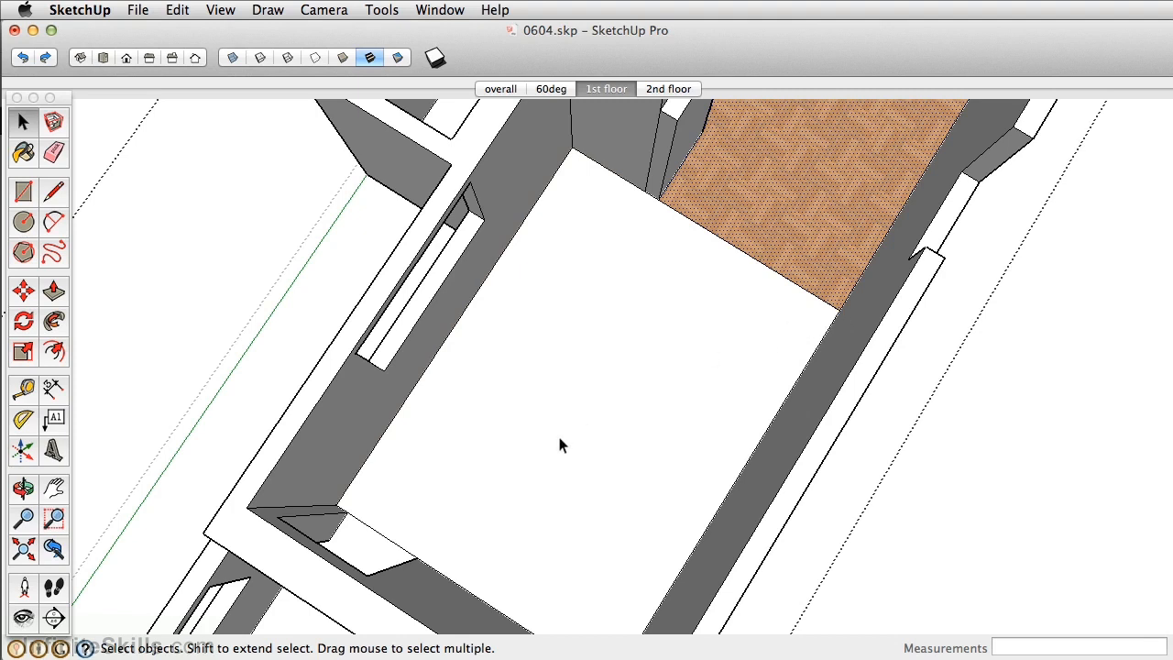
- Sample the parquet material from the large floor and paint the adjoining room's floor with it
{"action": "middle_click_drag", "start_coordinate": [866, 166], "coordinate": [647, 526], "text": "shift"}
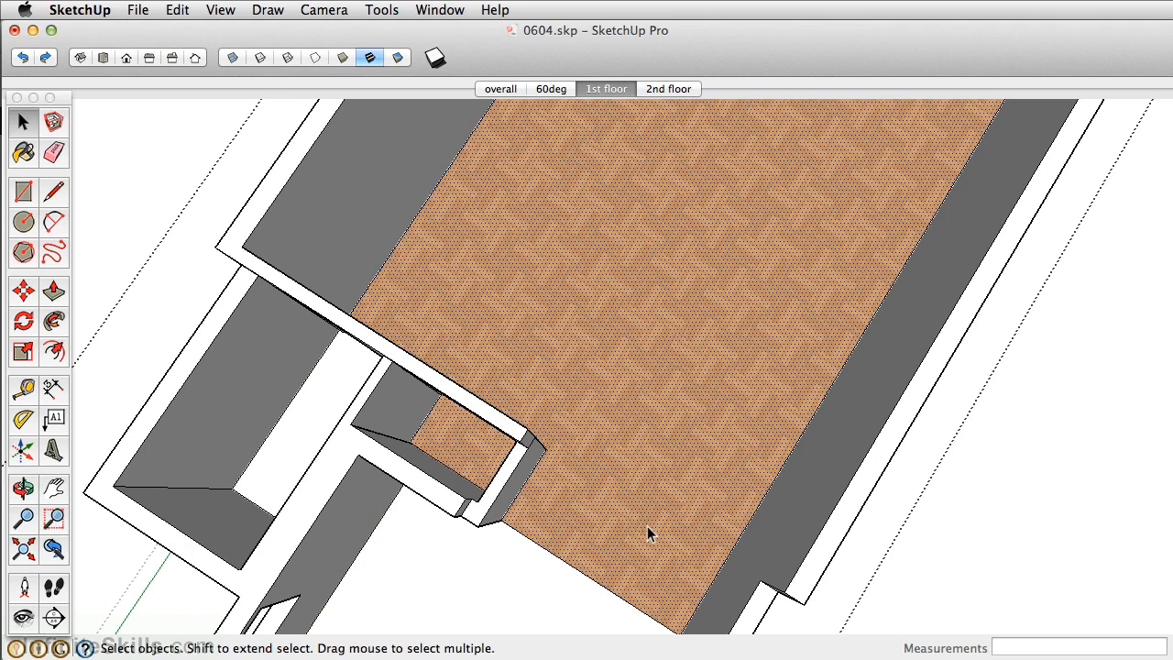
{"action": "scroll", "coordinate": [643, 525], "scroll_direction": "down", "scroll_amount": 5}
{"action": "middle_click_drag", "start_coordinate": [639, 525], "coordinate": [697, 290], "text": "shift"}
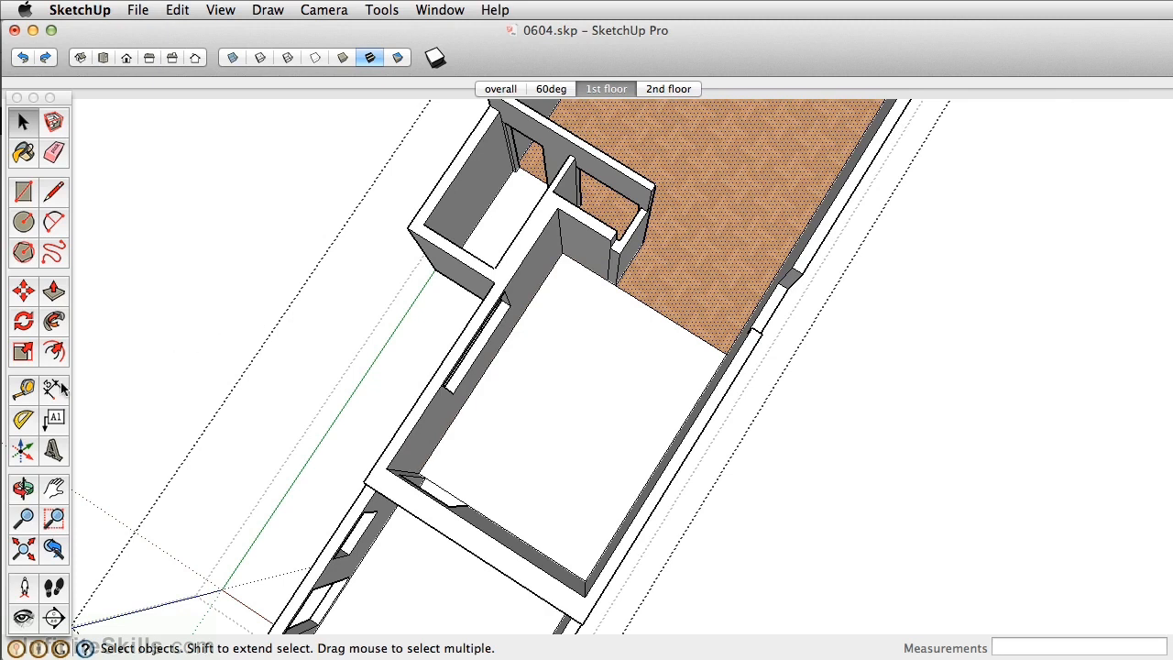
{"action": "left_click", "coordinate": [23, 152]}
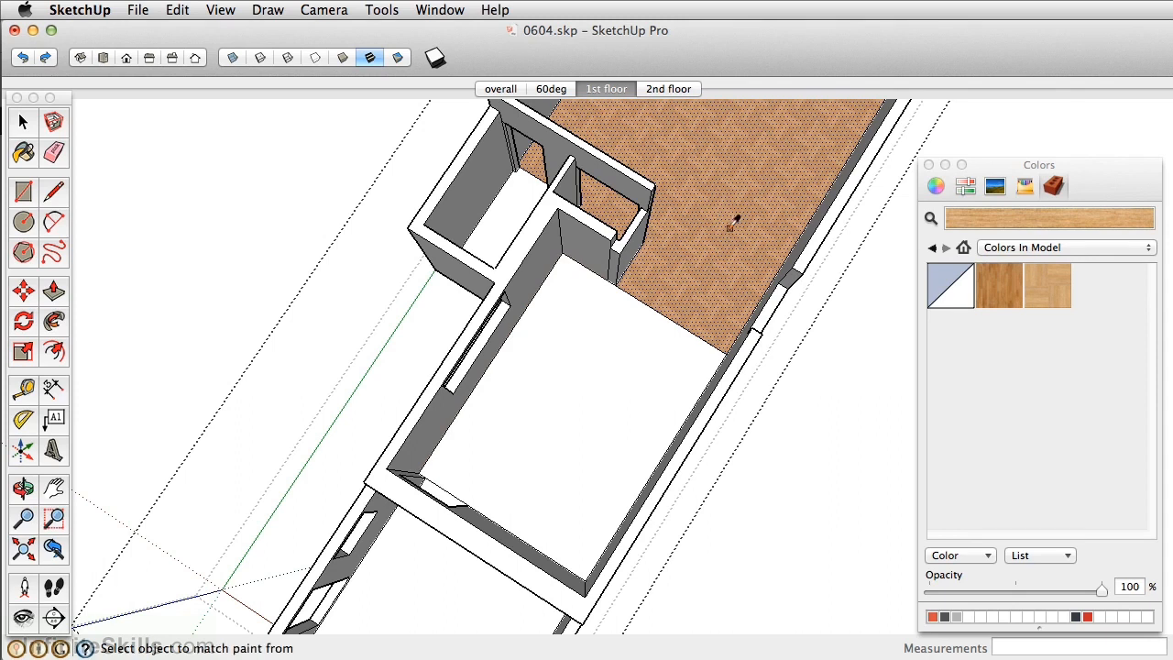
{"action": "left_click", "coordinate": [735, 220], "text": "super"}
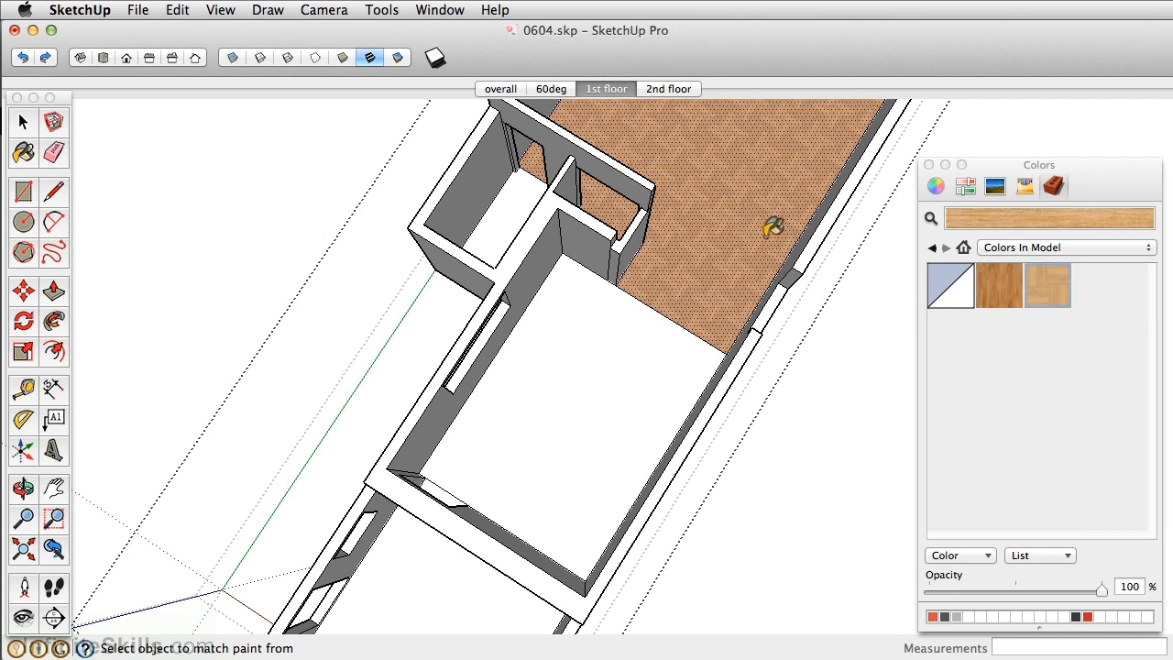
{"action": "left_click", "coordinate": [632, 359]}
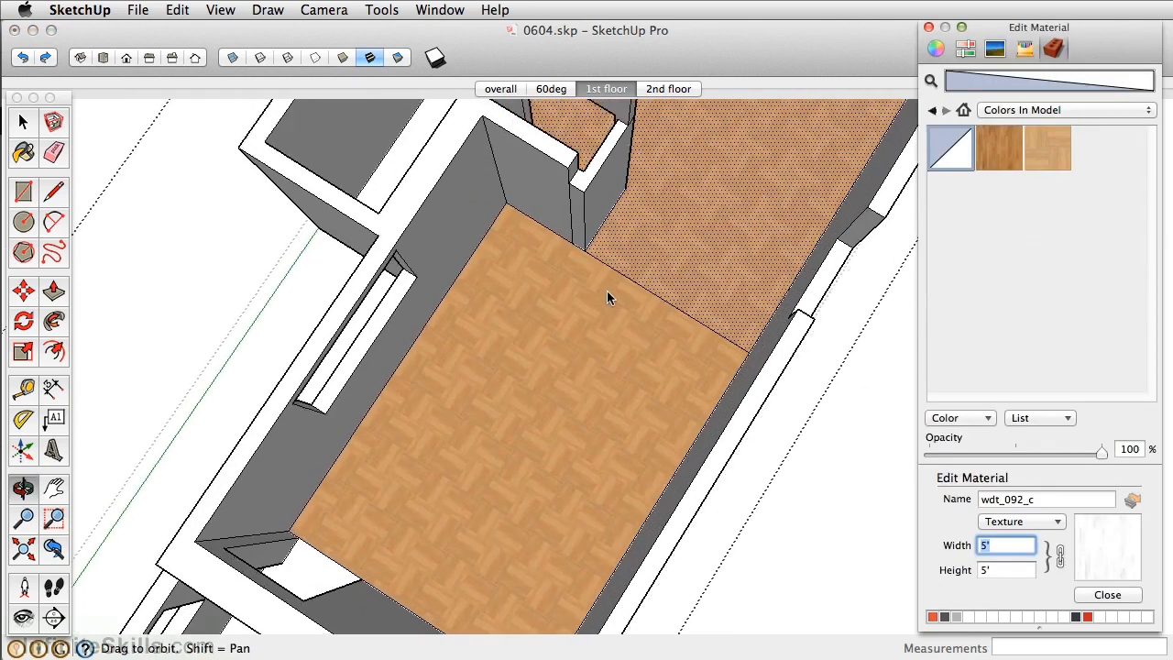
- Paint the large room's floor with the default material from Colors In Model
{"action": "middle_click_drag", "start_coordinate": [608, 296], "coordinate": [561, 445]}
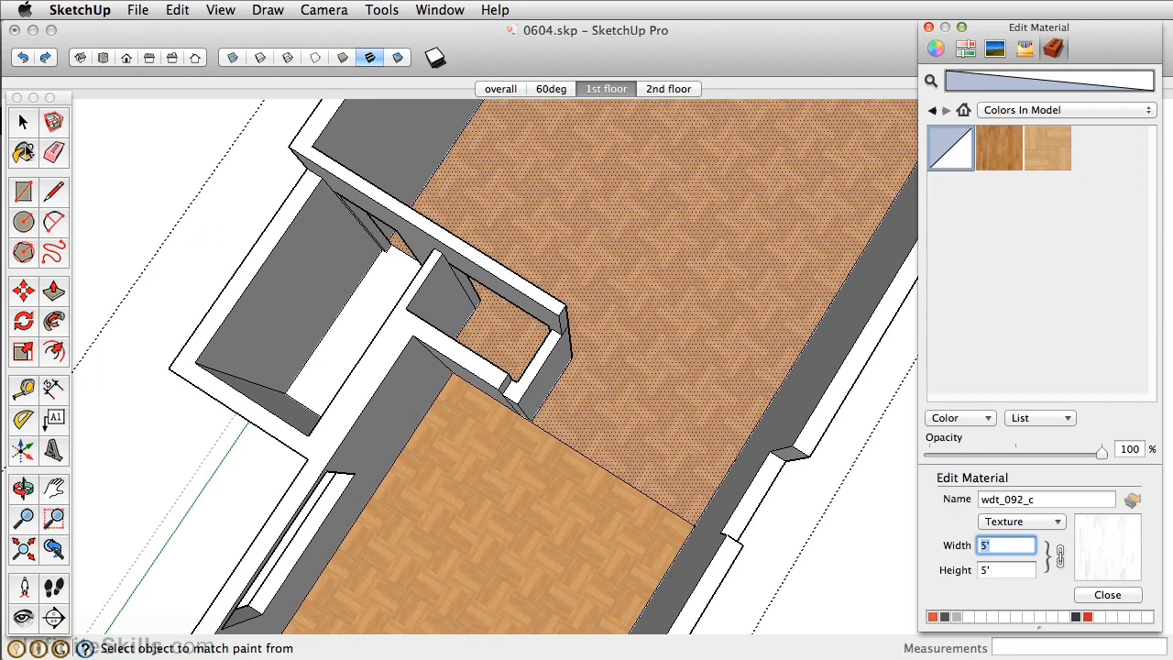
{"action": "left_click", "coordinate": [25, 150]}
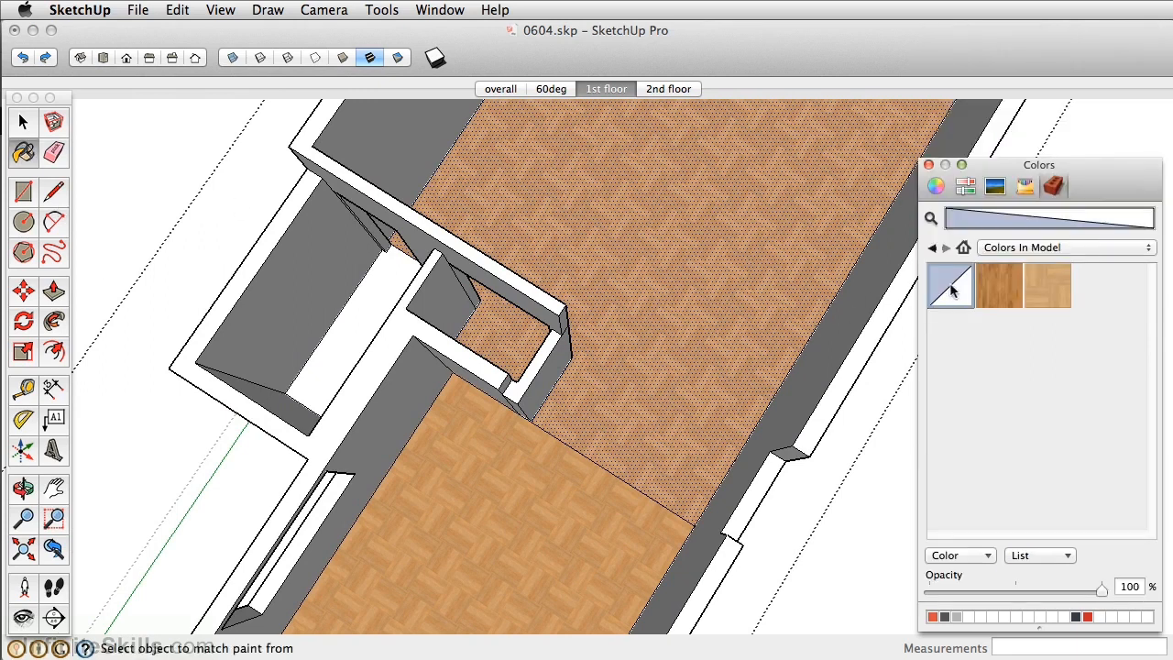
{"action": "left_click", "coordinate": [708, 259]}
{"action": "scroll", "coordinate": [713, 240], "scroll_direction": "down", "scroll_amount": 3}
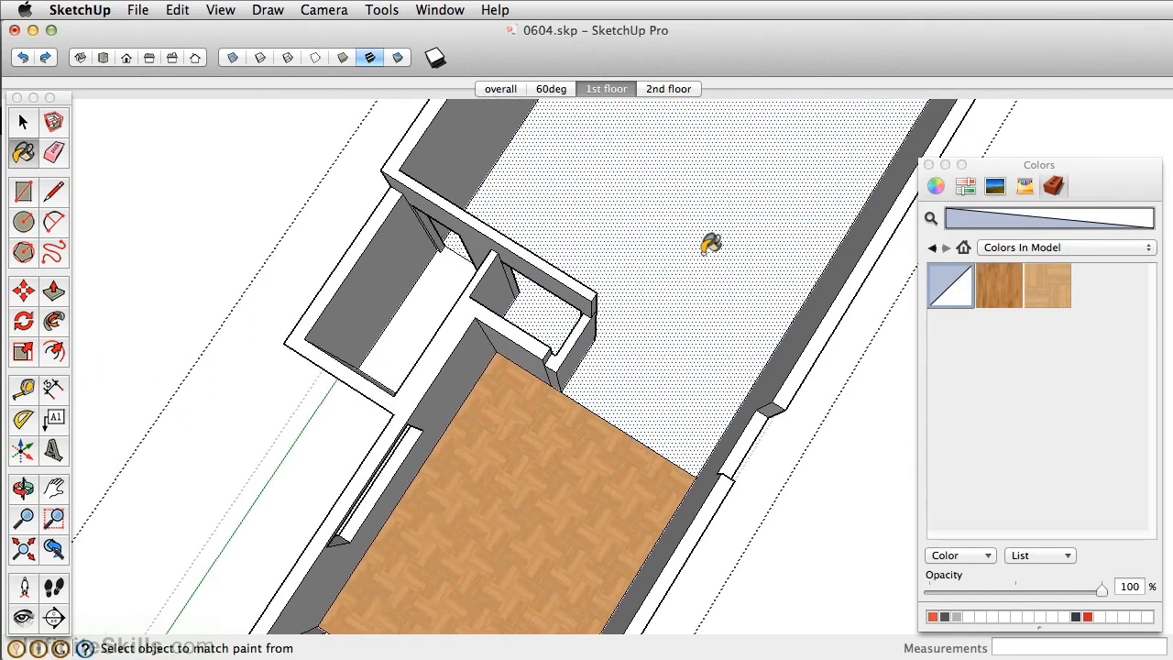
{"action": "middle_click_drag", "start_coordinate": [713, 240], "coordinate": [641, 445], "text": "shift"}
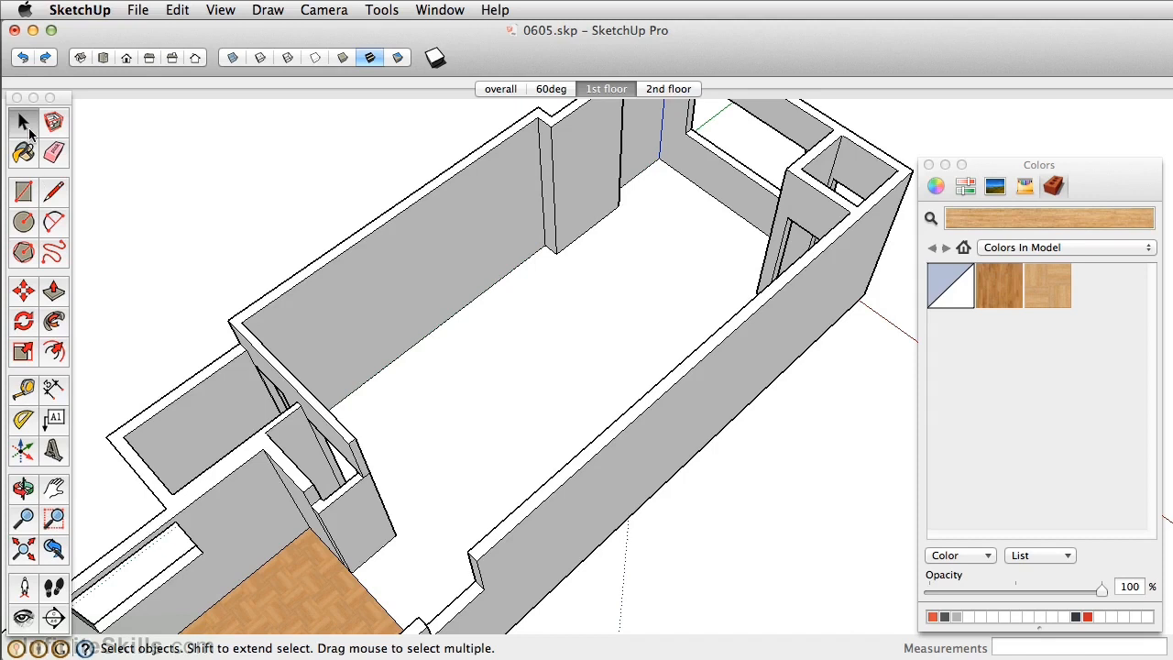
- Open the first-floor group, select the large room's floor and import wdm_002_c.jpg from the Multi folder with Use As Texture
{"action": "double_click", "coordinate": [515, 332]}
{"action": "middle_click_drag", "start_coordinate": [514, 334], "coordinate": [305, 268]}
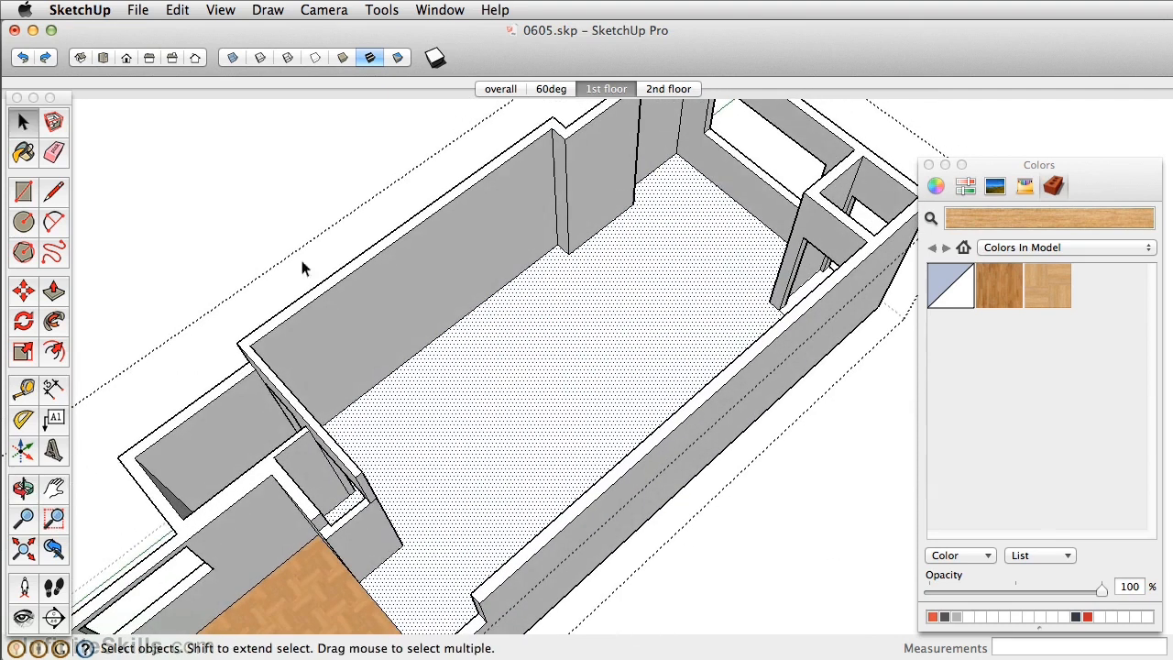
{"action": "left_click", "coordinate": [143, 10]}
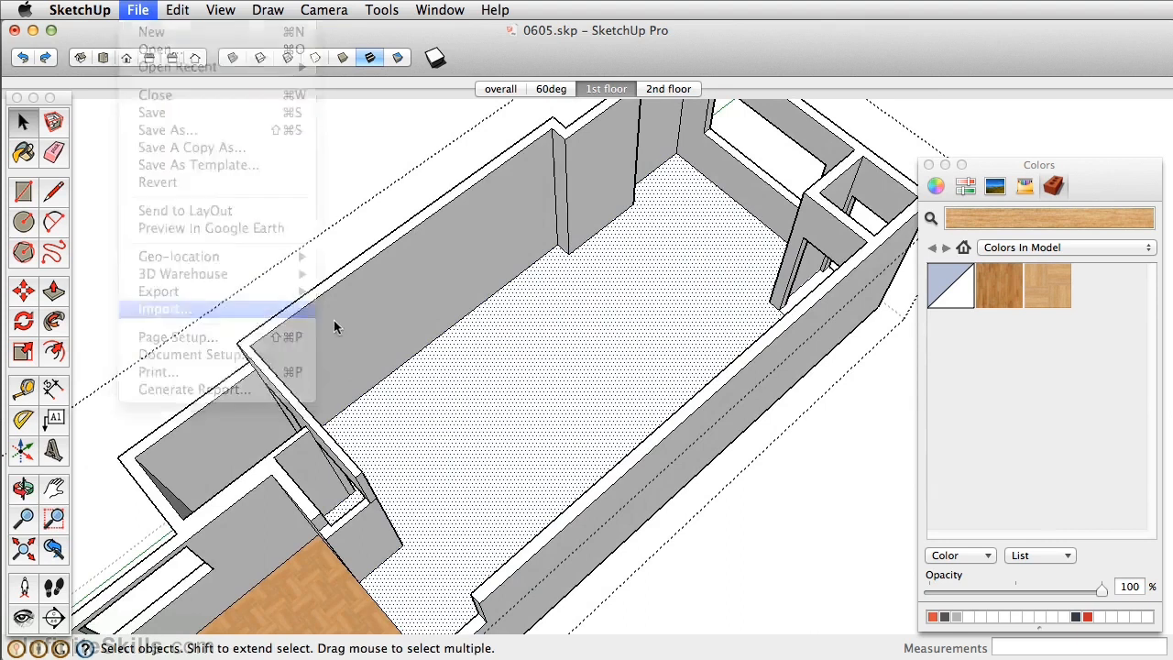
{"action": "left_click", "coordinate": [228, 311]}
{"action": "left_click", "coordinate": [403, 145]}
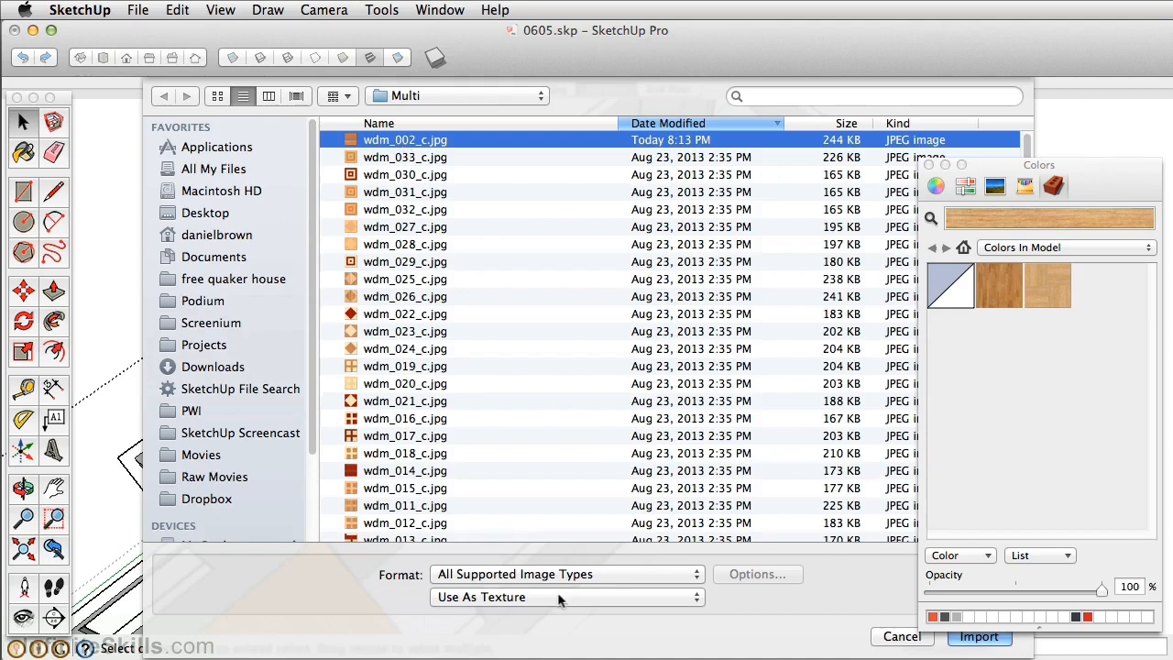
{"action": "left_click", "coordinate": [979, 637]}
- Place the wood plank texture on the large room's floor with an image height of 25 inches
{"action": "scroll", "coordinate": [484, 374], "scroll_direction": "up", "scroll_amount": 5}
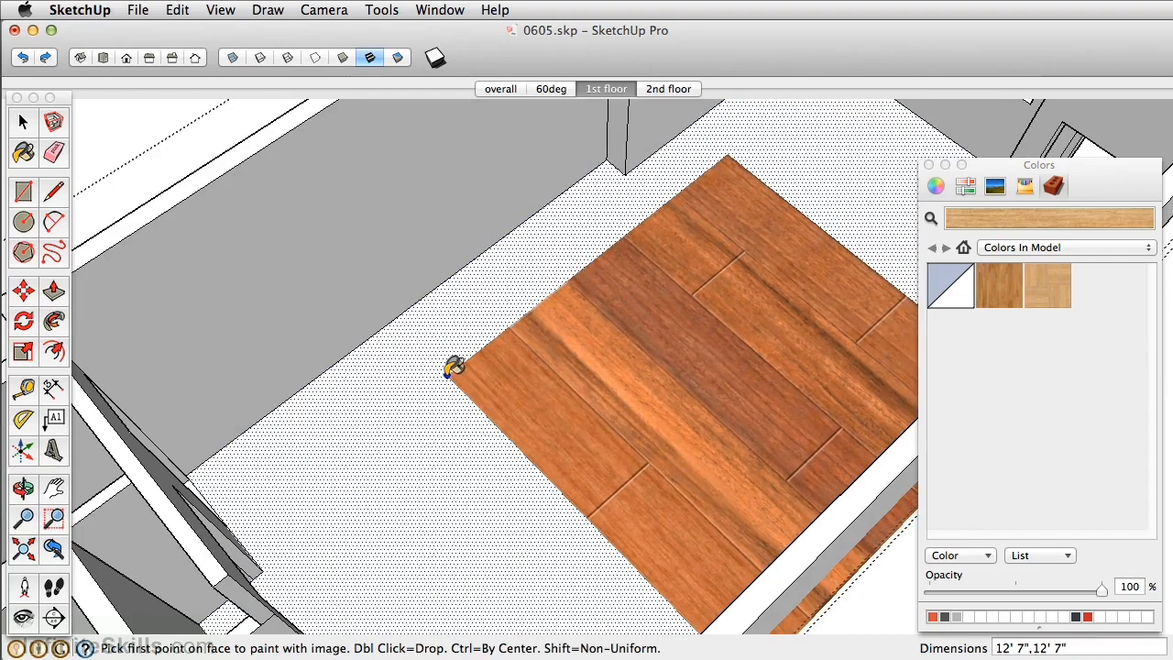
{"action": "left_click", "coordinate": [447, 374]}
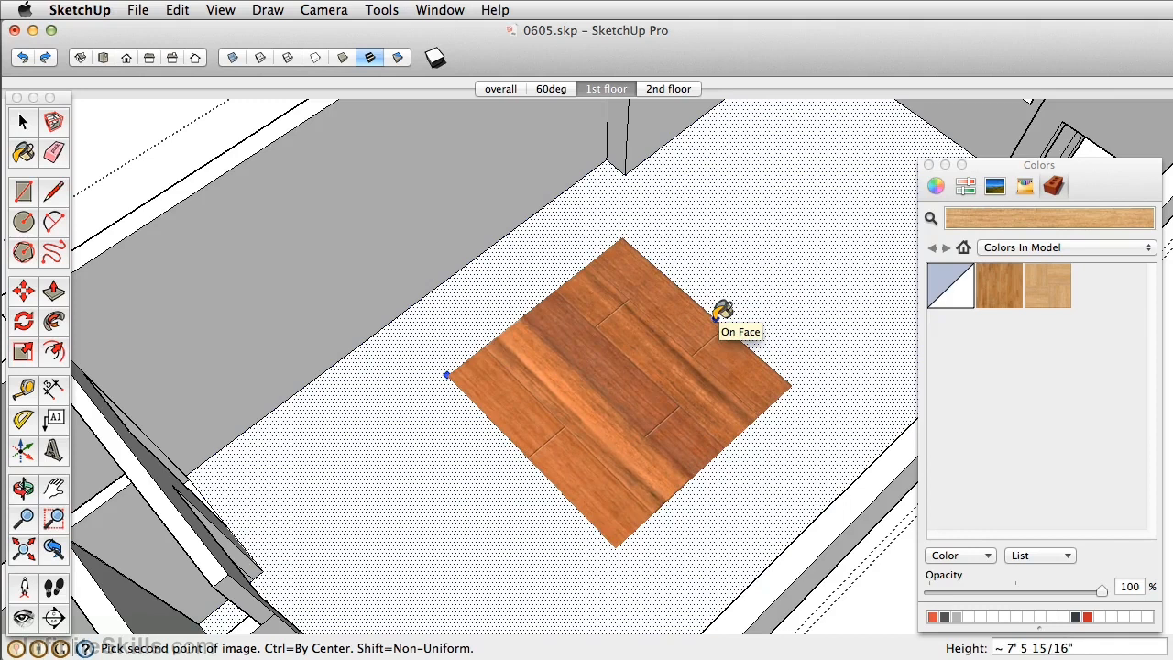
{"action": "type", "text": "25"}
{"action": "key", "text": "Return"}
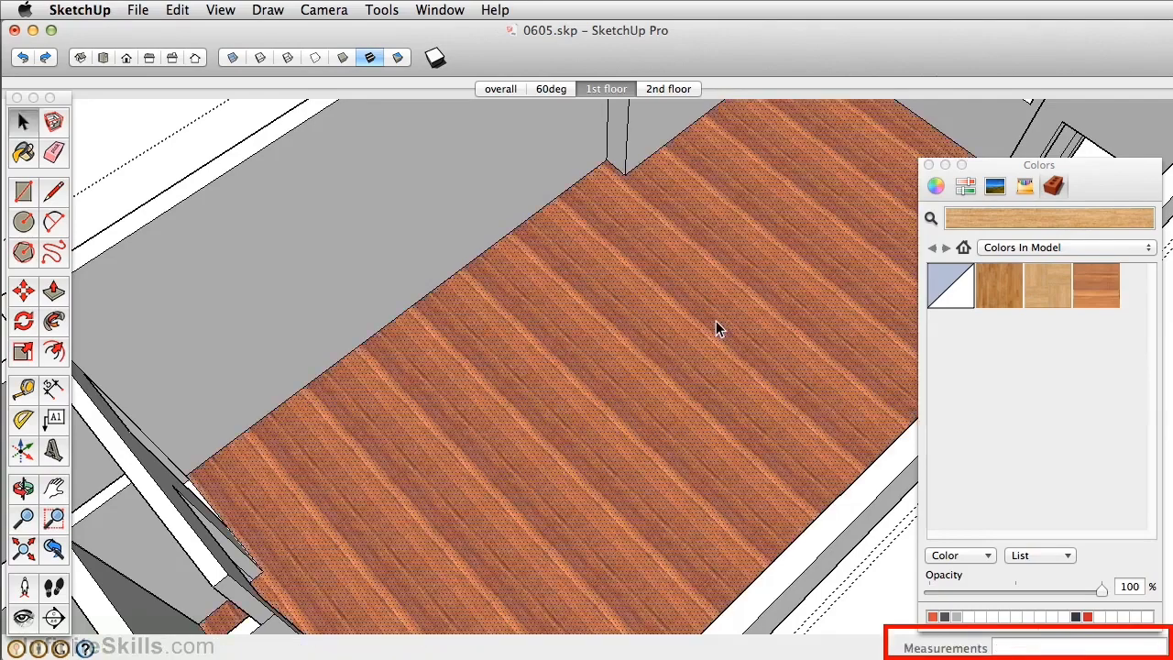
- Examine the plank texture's direction and alignment along the large room's walls and doorways
{"action": "middle_click_drag", "start_coordinate": [715, 321], "coordinate": [423, 420]}
{"action": "scroll", "coordinate": [597, 337], "scroll_direction": "down", "scroll_amount": 10}
{"action": "scroll", "coordinate": [864, 244], "scroll_direction": "up", "scroll_amount": 10}
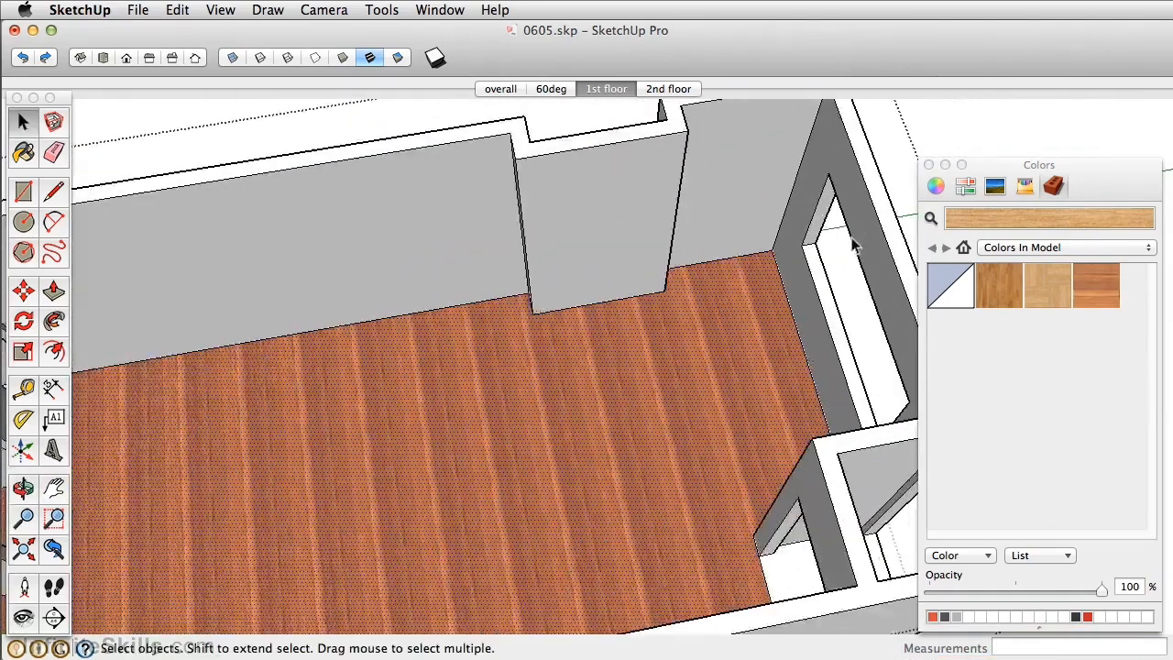
{"action": "scroll", "coordinate": [350, 225], "scroll_direction": "down", "scroll_amount": 5}
{"action": "mouse_move", "coordinate": [337, 353]}
{"action": "middle_mouse_down", "text": "shift"}
{"action": "mouse_move", "coordinate": [335, 385]}
{"action": "mouse_move", "coordinate": [872, 362]}
{"action": "middle_mouse_up", "text": "shift"}
{"action": "mouse_move", "coordinate": [503, 403]}
{"action": "middle_mouse_down", "text": "shift"}
{"action": "mouse_move", "coordinate": [757, 332]}
{"action": "mouse_move", "coordinate": [729, 342]}
{"action": "middle_mouse_up", "text": "shift"}
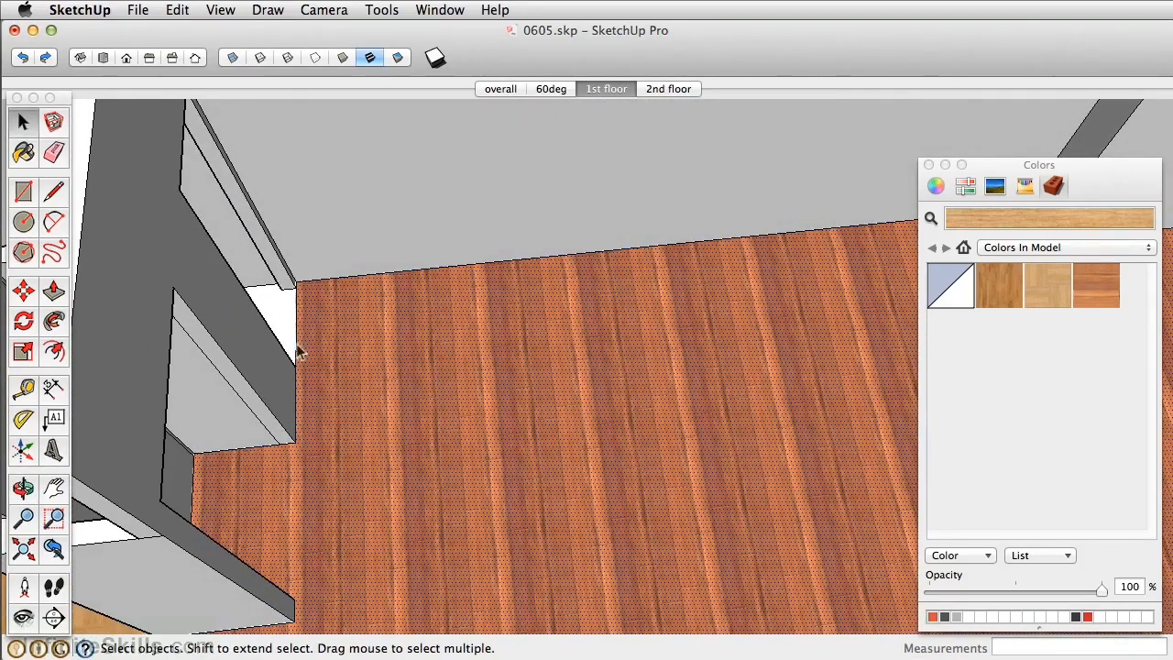
{"action": "scroll", "coordinate": [305, 464], "scroll_direction": "up", "scroll_amount": 5}
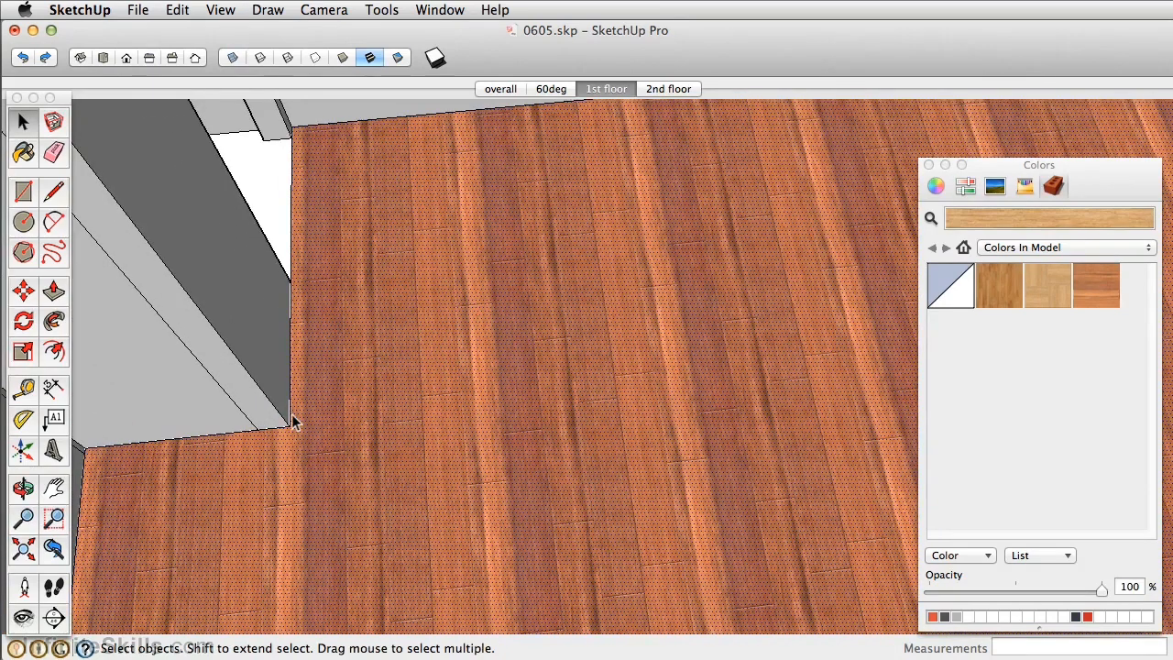
{"action": "scroll", "coordinate": [587, 403], "scroll_direction": "down", "scroll_amount": 3}
{"action": "middle_click_drag", "start_coordinate": [589, 406], "coordinate": [375, 357]}
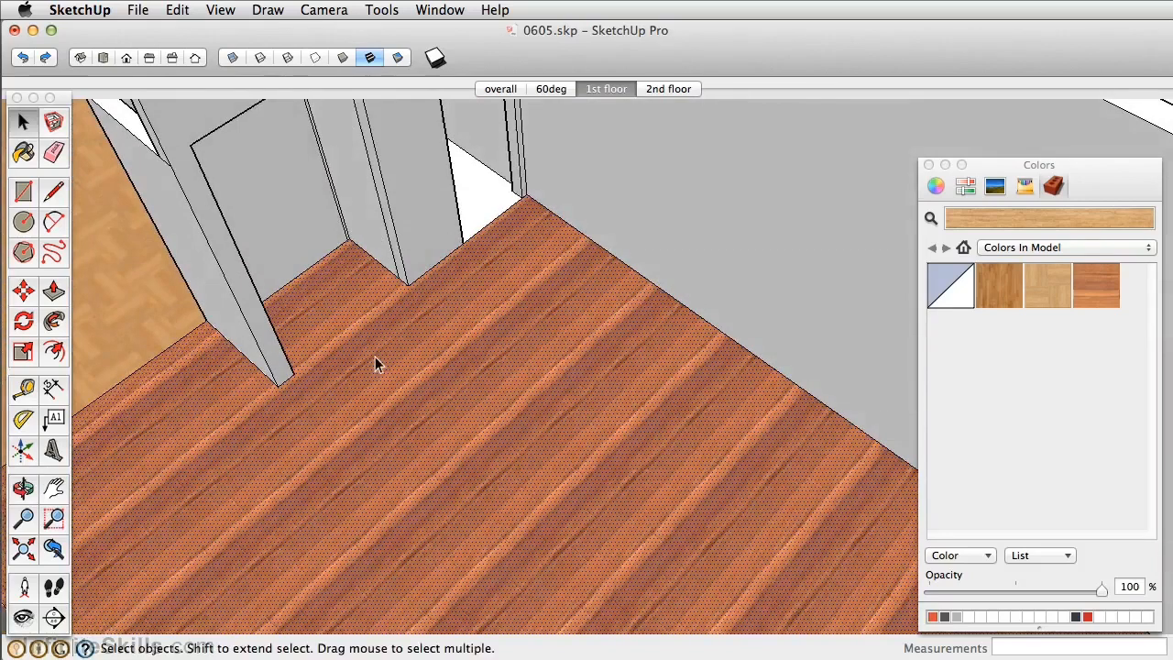
{"action": "scroll", "coordinate": [374, 357], "scroll_direction": "down", "scroll_amount": 3}
{"action": "scroll", "coordinate": [560, 485], "scroll_direction": "down", "scroll_amount": 3}
{"action": "middle_click_drag", "start_coordinate": [557, 516], "coordinate": [588, 393]}
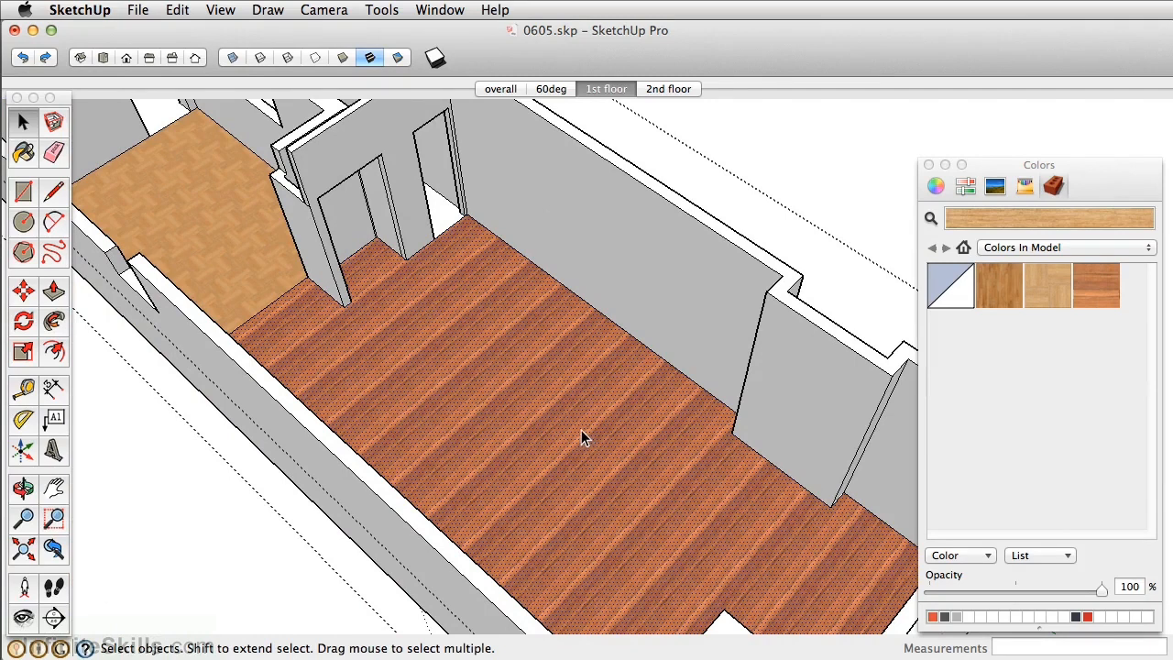
{"action": "right_click", "coordinate": [464, 327]}
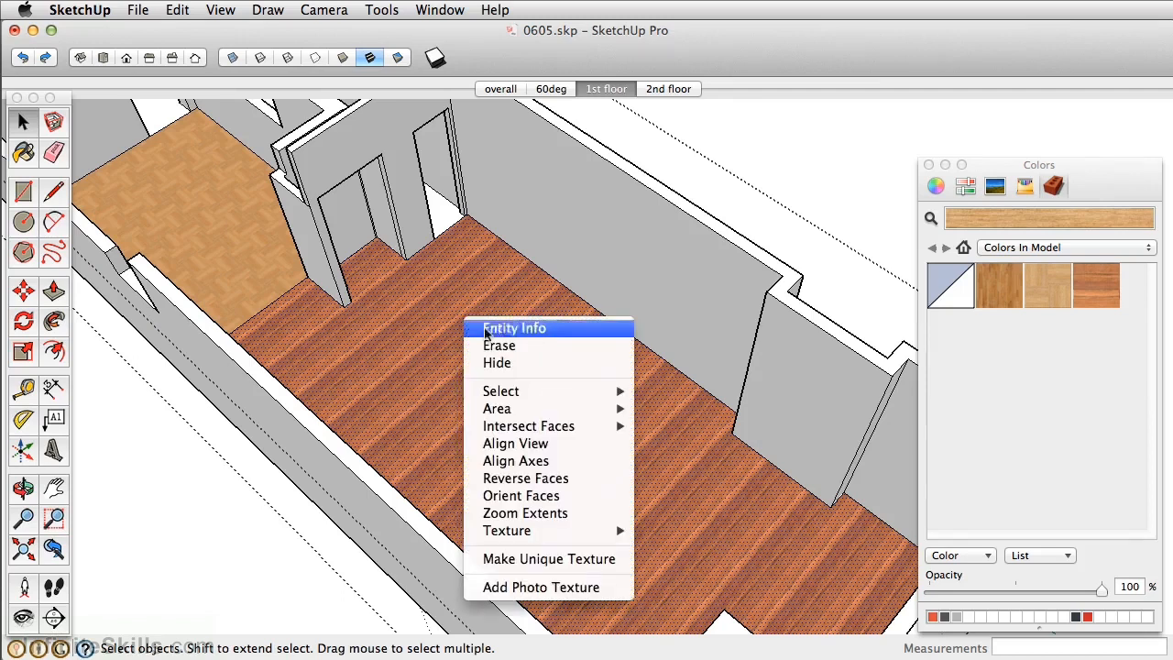
{"action": "mouse_move", "coordinate": [578, 533]}
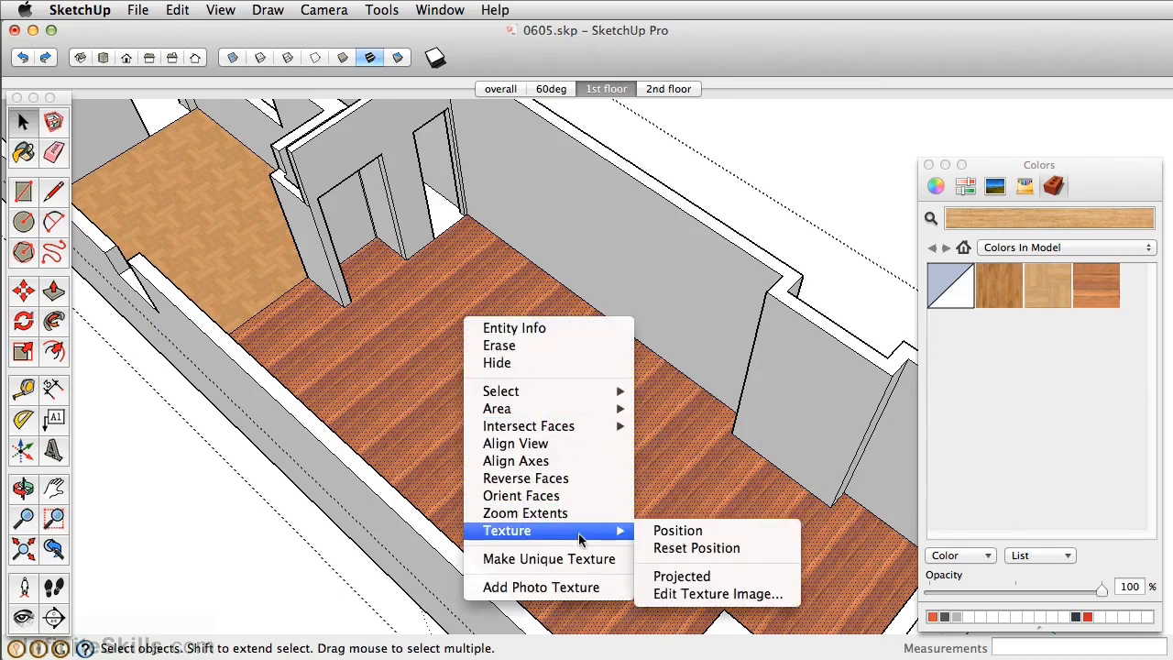
{"action": "left_click", "coordinate": [683, 539]}
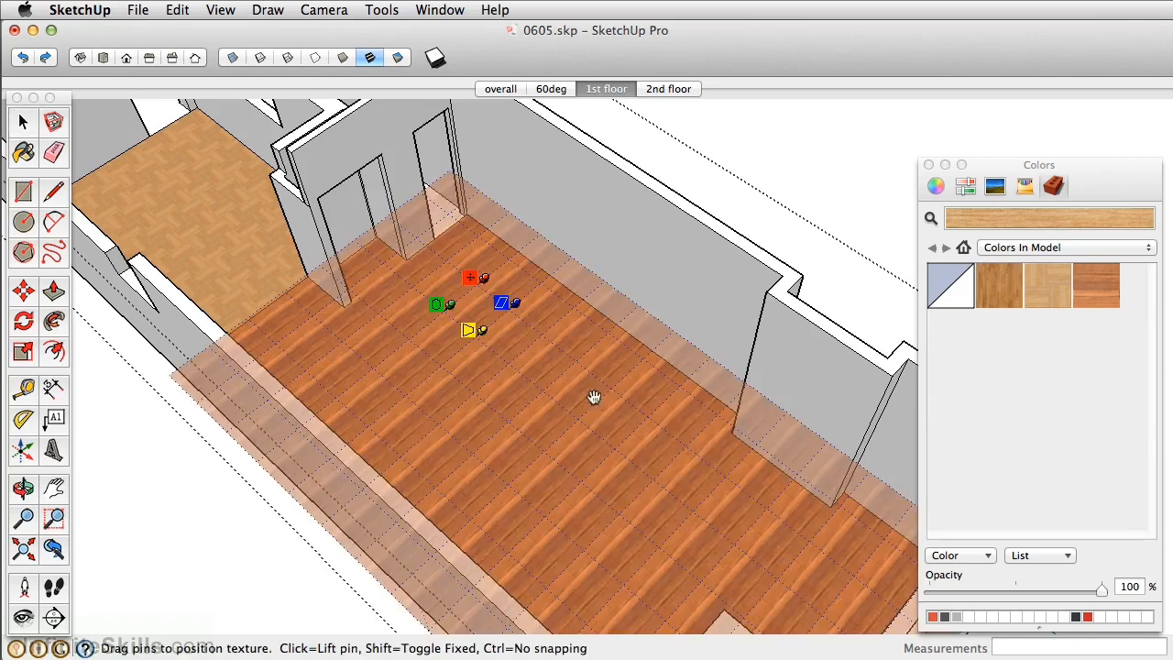
{"action": "right_click", "coordinate": [720, 191]}
{"action": "left_click", "coordinate": [736, 198]}
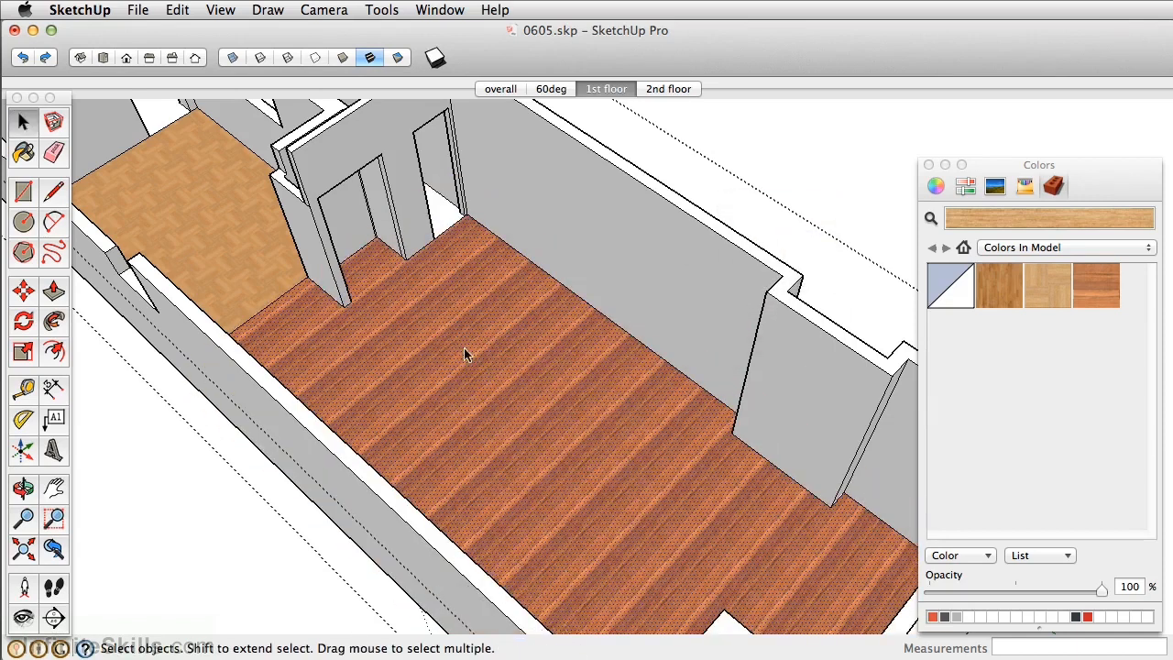
- Start positioning the large floor's plank texture and move its red pin to the corner at the free end of the partition wall
{"action": "right_click", "coordinate": [465, 348]}
{"action": "mouse_move", "coordinate": [550, 559]}
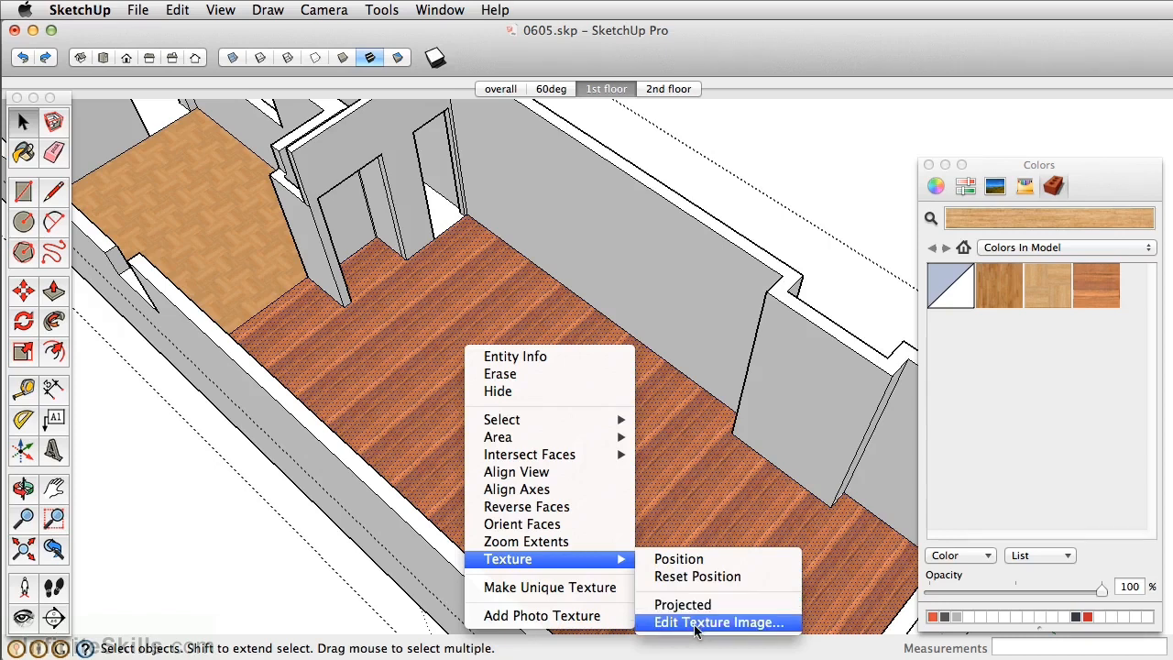
{"action": "left_click", "coordinate": [682, 561]}
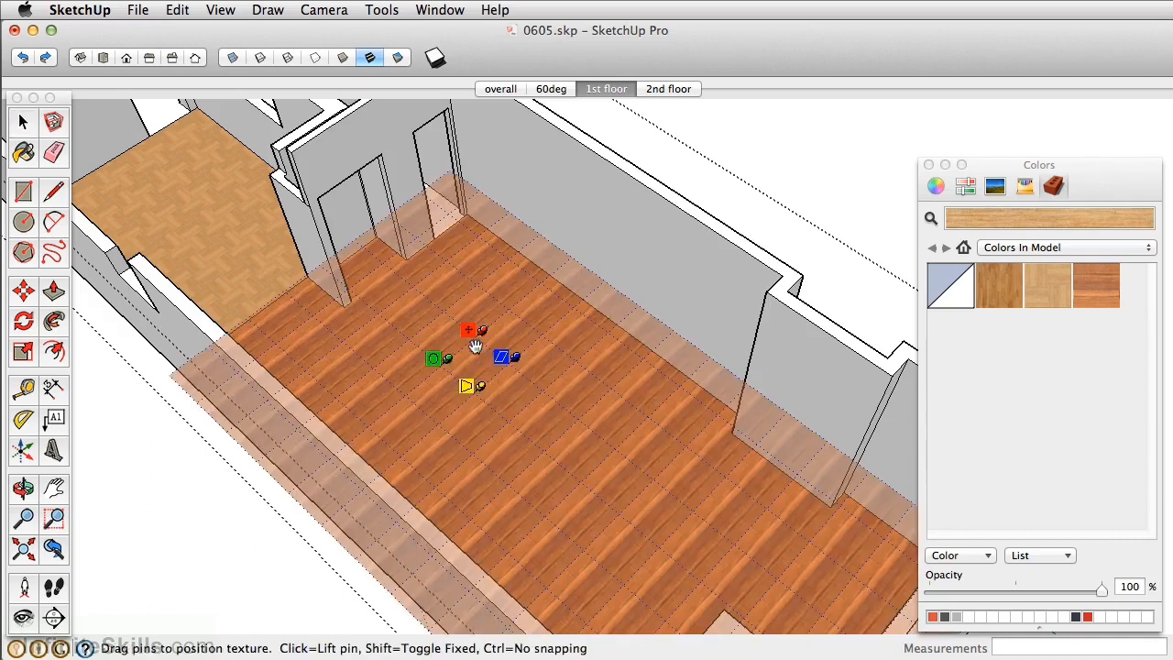
{"action": "scroll", "coordinate": [449, 360], "scroll_direction": "up", "scroll_amount": 4}
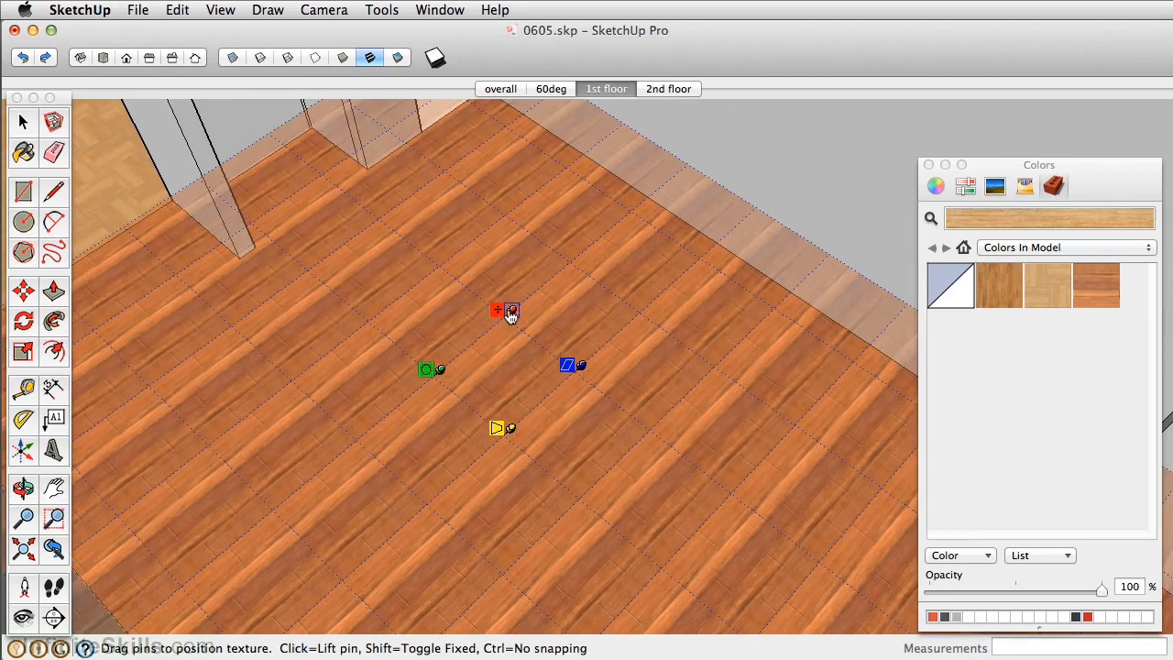
{"action": "left_click_drag", "start_coordinate": [509, 309], "coordinate": [499, 151]}
{"action": "middle_click_drag", "start_coordinate": [513, 174], "coordinate": [657, 342]}
{"action": "left_click_drag", "start_coordinate": [635, 317], "coordinate": [382, 437]}
- Rotate the plank texture a quarter turn about the red pin with the green pin, keeping its scale
{"action": "middle_click_drag", "start_coordinate": [456, 426], "coordinate": [566, 348], "text": "shift"}
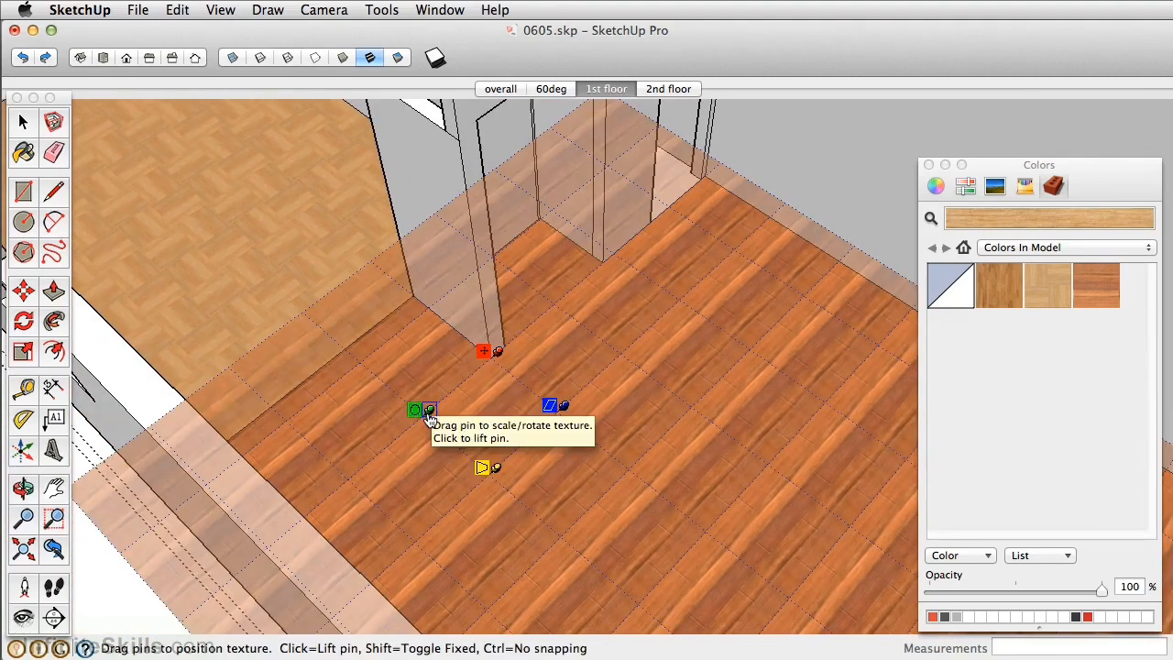
{"action": "left_click_drag", "start_coordinate": [426, 412], "coordinate": [603, 434]}
{"action": "left_click_drag", "start_coordinate": [648, 469], "coordinate": [563, 409]}
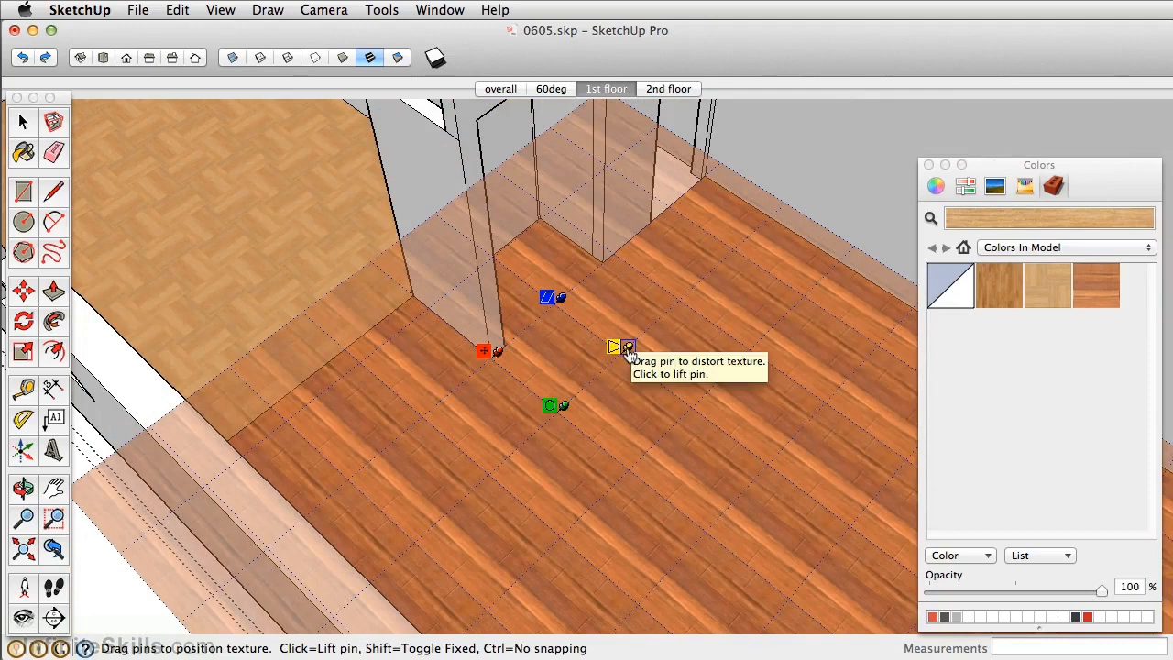
- Try to distort the plank texture with the yellow pin and undo the distortion
{"action": "left_click_drag", "start_coordinate": [626, 344], "coordinate": [620, 396]}
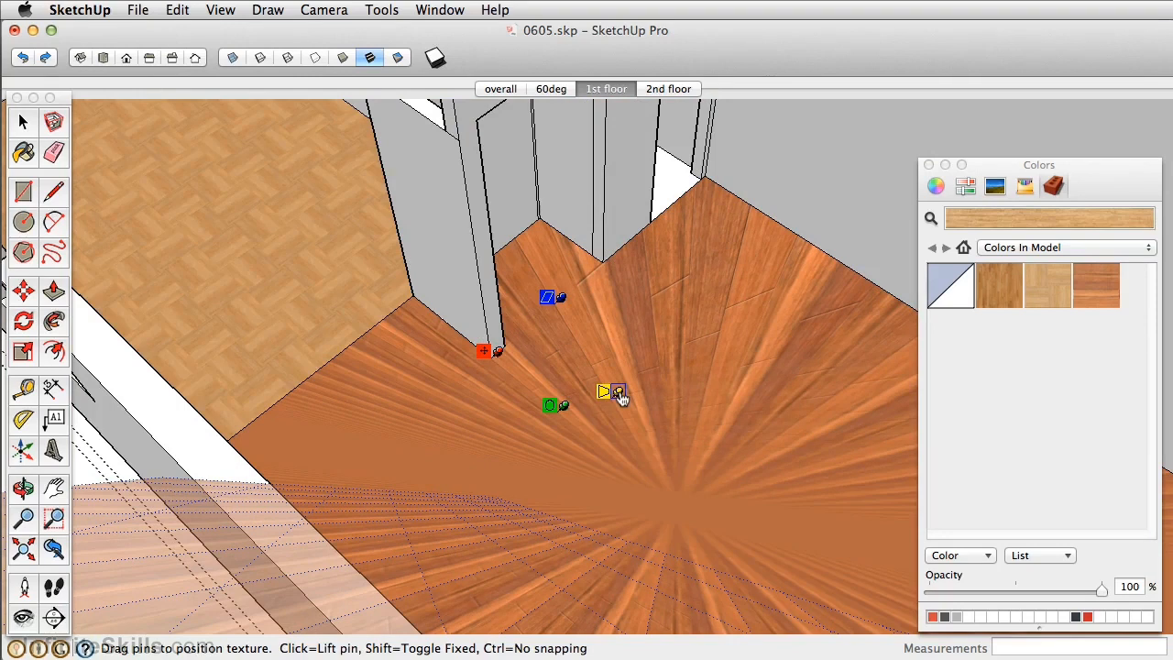
{"action": "right_click", "coordinate": [576, 336]}
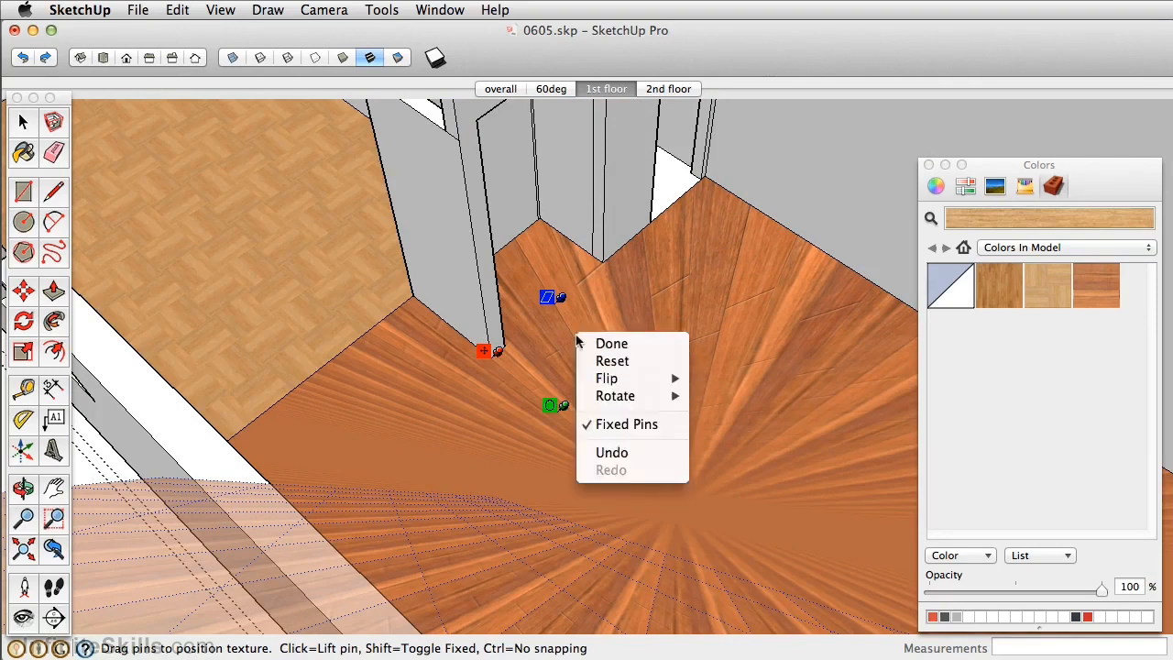
{"action": "left_click", "coordinate": [611, 454]}
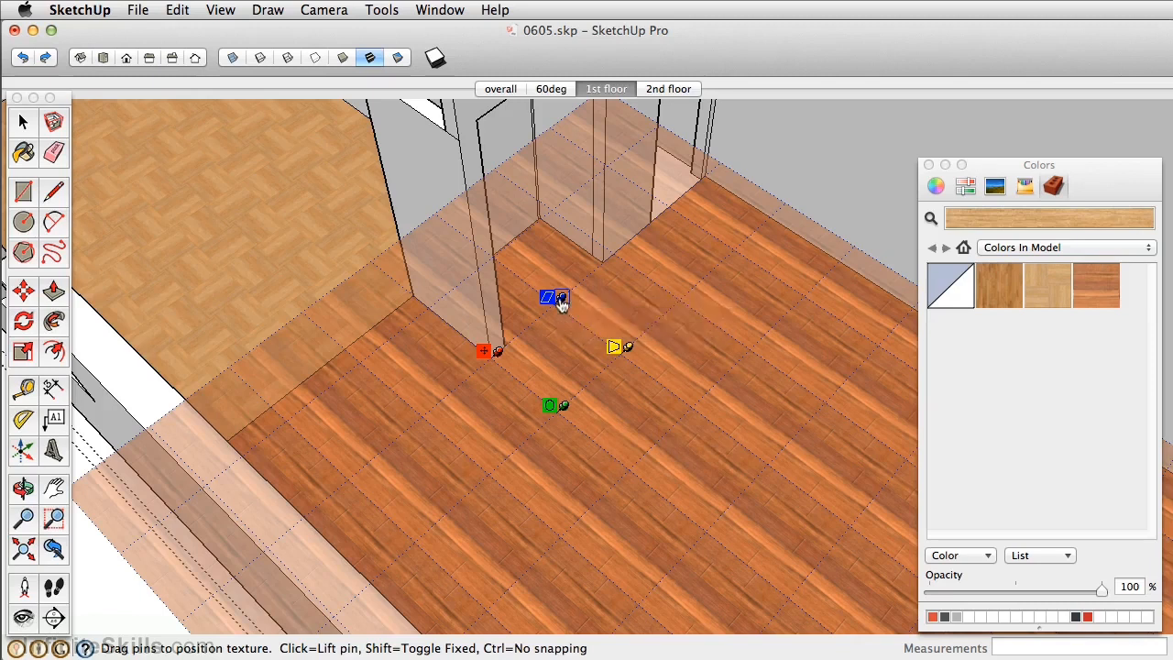
- Reset the large floor's plank texture to its original position, rotation and scale
{"action": "mouse_move", "coordinate": [561, 301]}
{"action": "left_mouse_down"}
{"action": "mouse_move", "coordinate": [591, 268]}
{"action": "mouse_move", "coordinate": [550, 296]}
{"action": "mouse_move", "coordinate": [600, 258]}
{"action": "mouse_move", "coordinate": [672, 305]}
{"action": "mouse_move", "coordinate": [636, 277]}
{"action": "mouse_move", "coordinate": [571, 283]}
{"action": "mouse_move", "coordinate": [566, 298]}
{"action": "mouse_move", "coordinate": [565, 279]}
{"action": "mouse_move", "coordinate": [563, 297]}
{"action": "left_mouse_up"}
{"action": "right_click", "coordinate": [558, 352]}
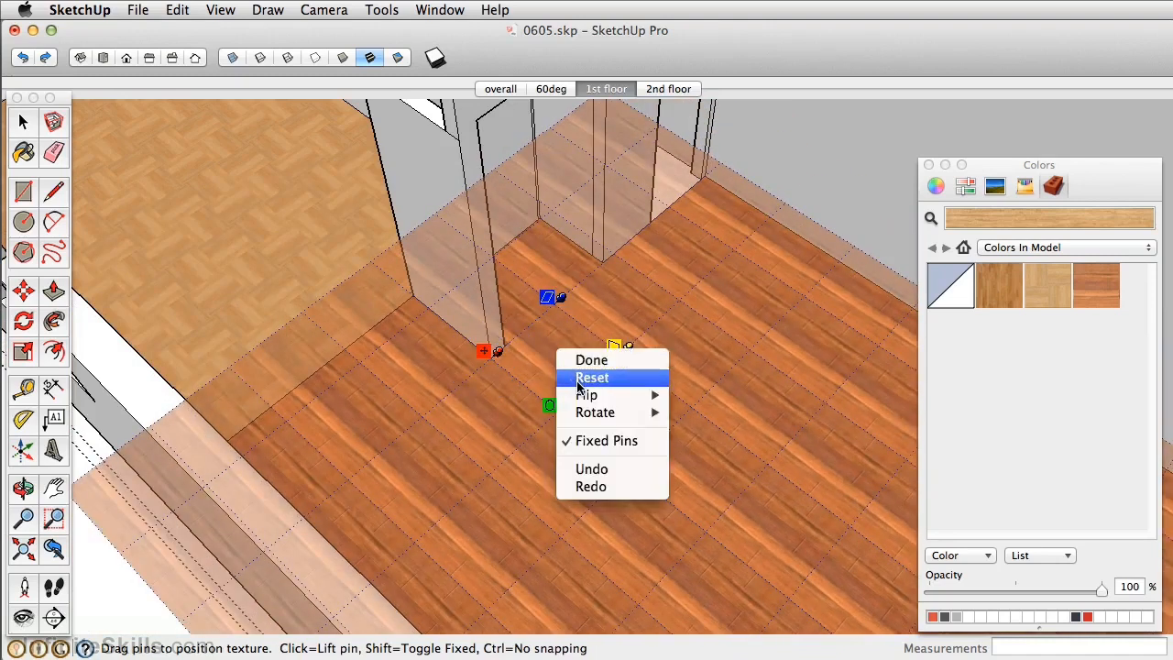
{"action": "left_click", "coordinate": [578, 379]}
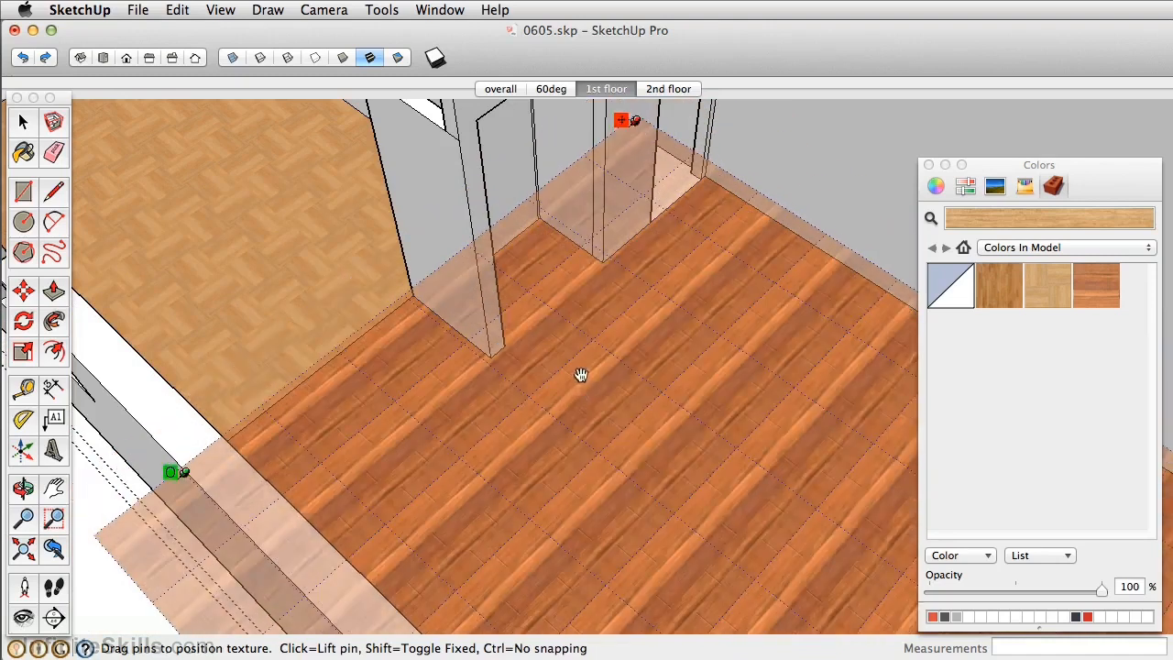
- Rotate the large floor's plank texture by 90 degrees twice
{"action": "right_click", "coordinate": [581, 378]}
{"action": "mouse_move", "coordinate": [620, 435]}
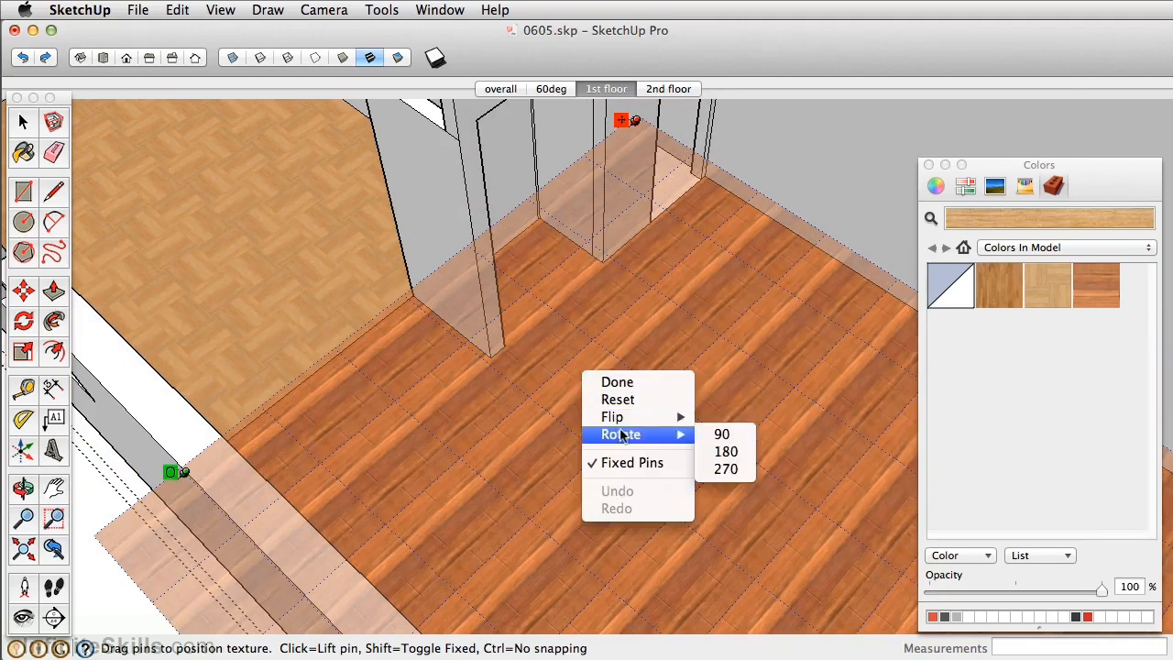
{"action": "left_click", "coordinate": [730, 437]}
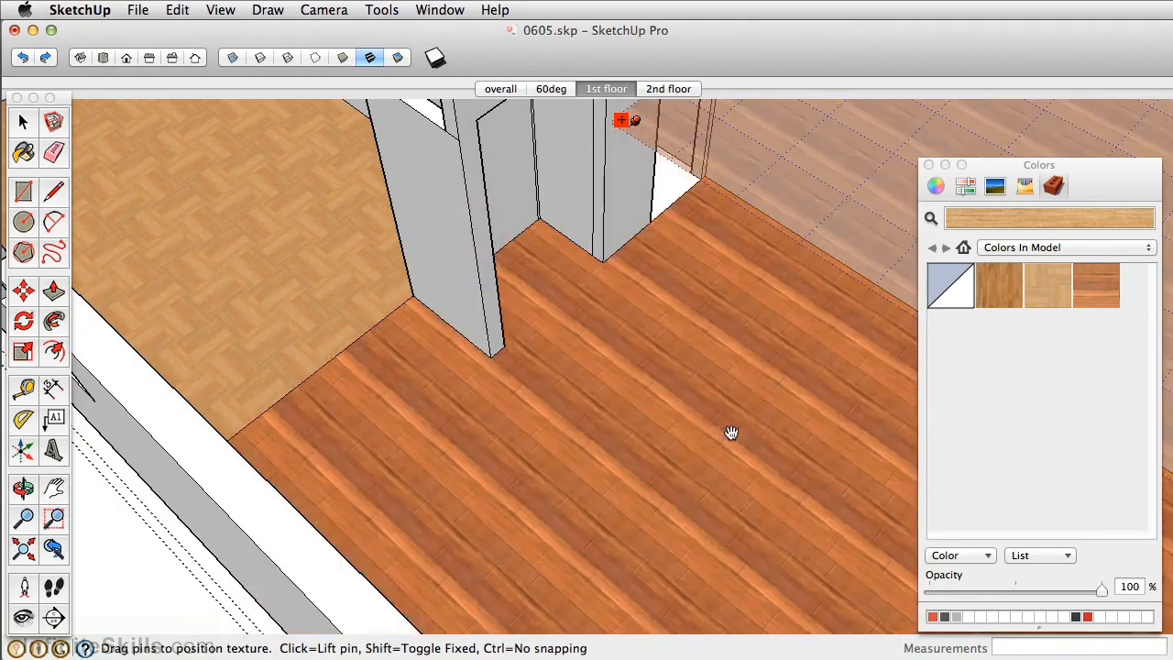
{"action": "right_click", "coordinate": [683, 398]}
{"action": "mouse_move", "coordinate": [721, 455]}
{"action": "left_click", "coordinate": [825, 455]}
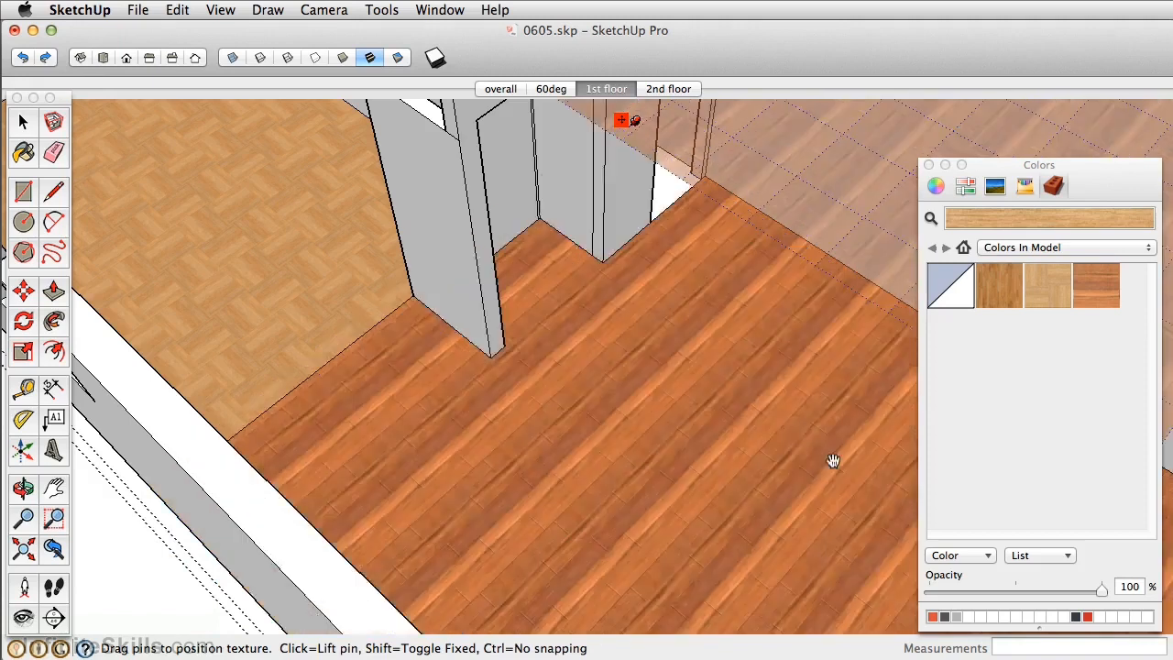
- Turn off Fixed Pins for the plank texture and turn the option back on
{"action": "scroll", "coordinate": [827, 461], "scroll_direction": "down", "scroll_amount": 5}
{"action": "middle_click_drag", "start_coordinate": [775, 366], "coordinate": [534, 369]}
{"action": "right_click", "coordinate": [527, 353]}
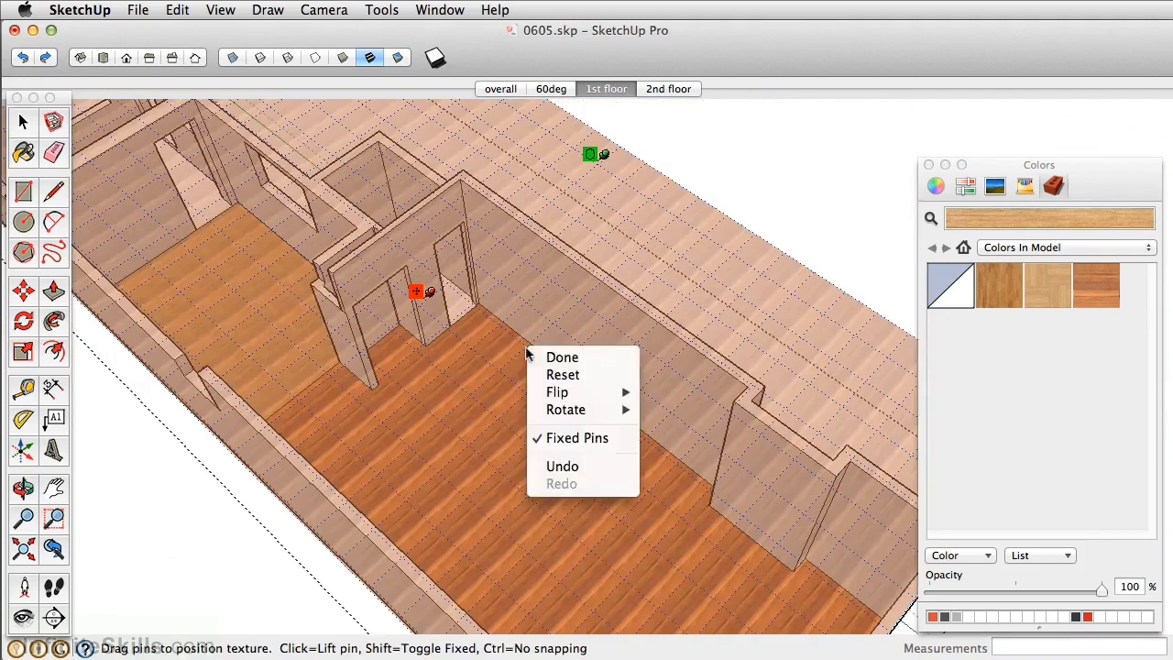
{"action": "left_click", "coordinate": [547, 439]}
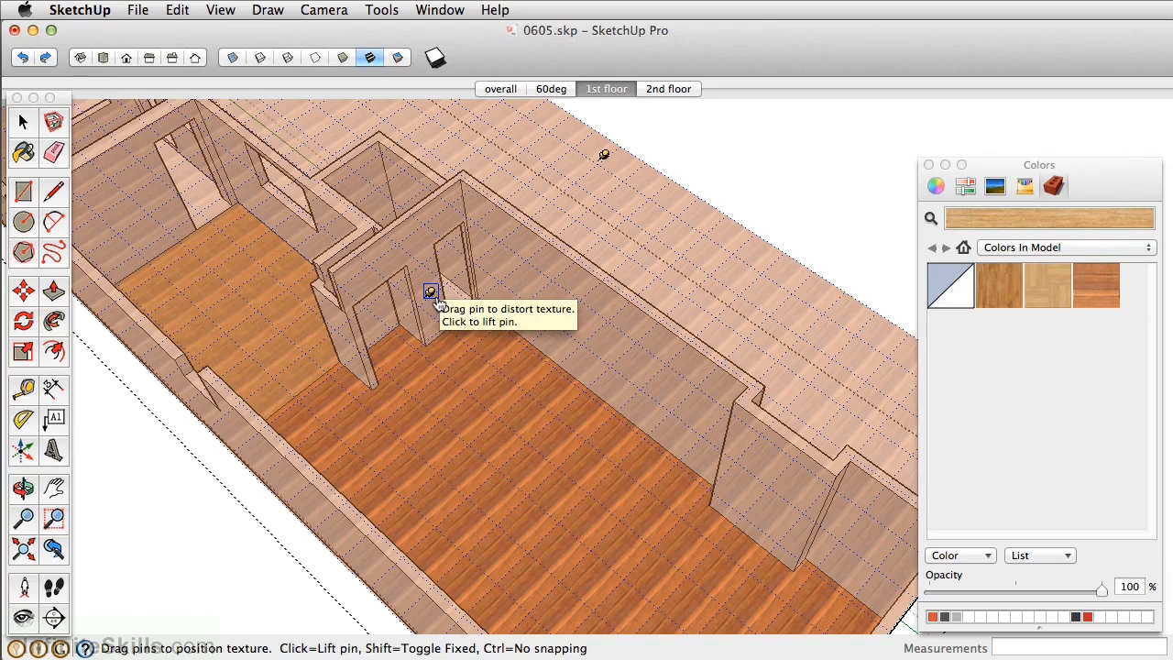
{"action": "right_click", "coordinate": [498, 409]}
{"action": "left_click", "coordinate": [545, 497]}
- Move the red pin to the corner at the partition wall's free end and rotate the plank texture 90 degrees
{"action": "left_click_drag", "start_coordinate": [427, 291], "coordinate": [378, 381]}
{"action": "scroll", "coordinate": [376, 383], "scroll_direction": "up", "scroll_amount": 5}
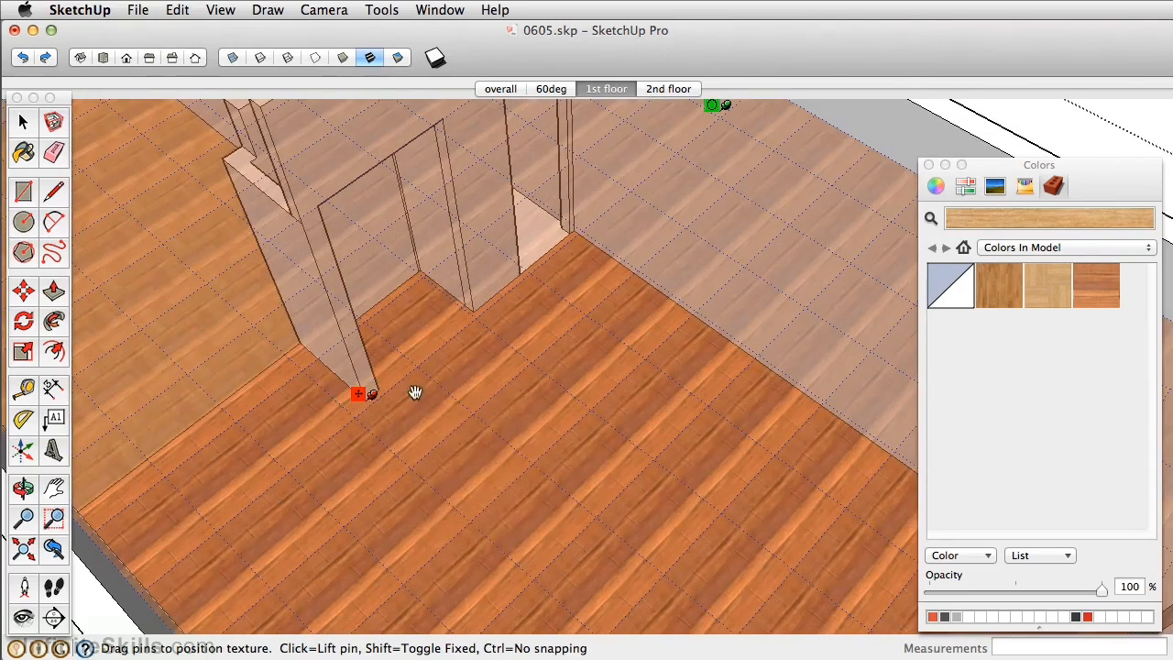
{"action": "right_click", "coordinate": [414, 392]}
{"action": "mouse_move", "coordinate": [473, 462]}
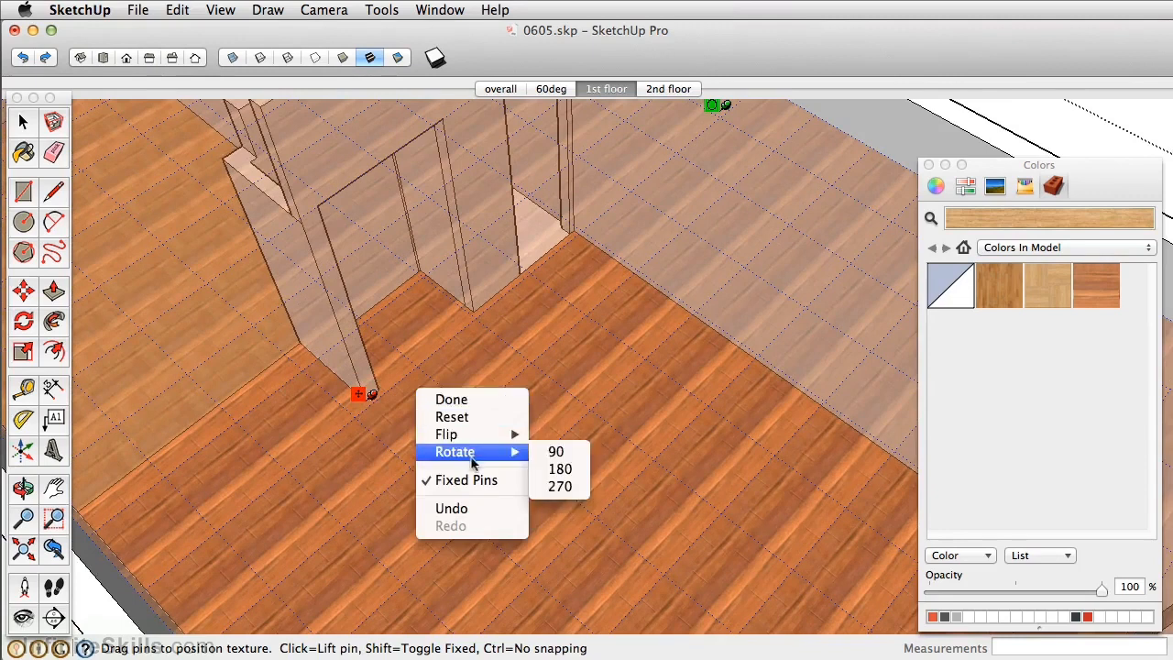
{"action": "left_click", "coordinate": [568, 455]}
- Shift the plank texture slightly away from the partition corner and finish positioning it
{"action": "left_click_drag", "start_coordinate": [617, 406], "coordinate": [604, 434]}
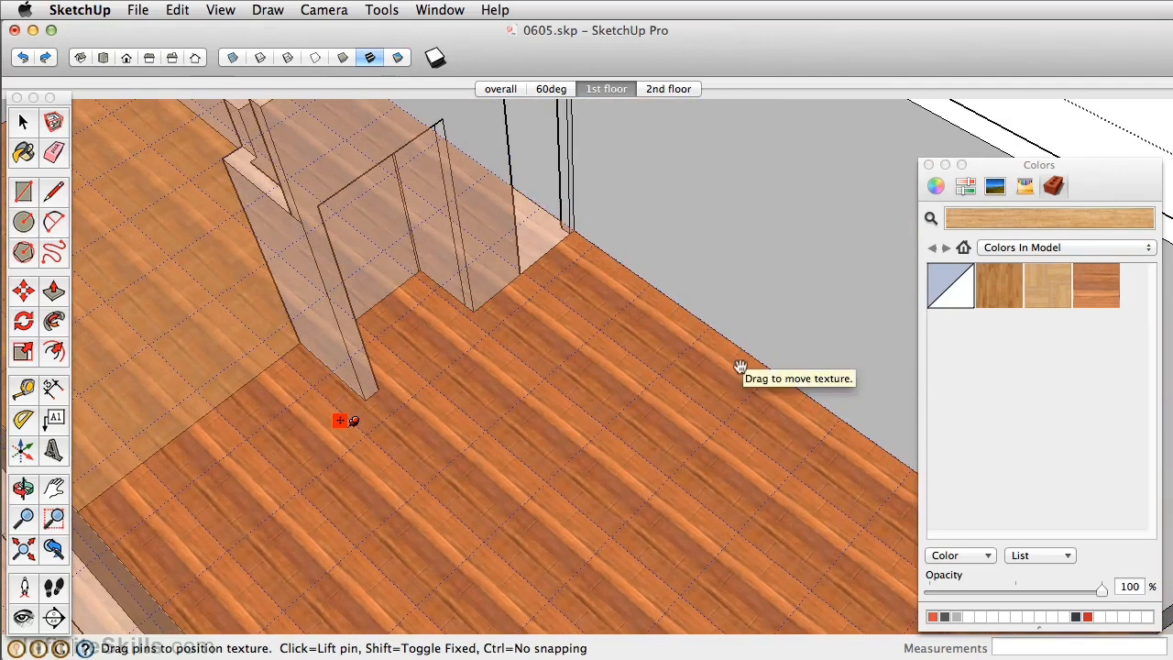
{"action": "right_click", "coordinate": [478, 373]}
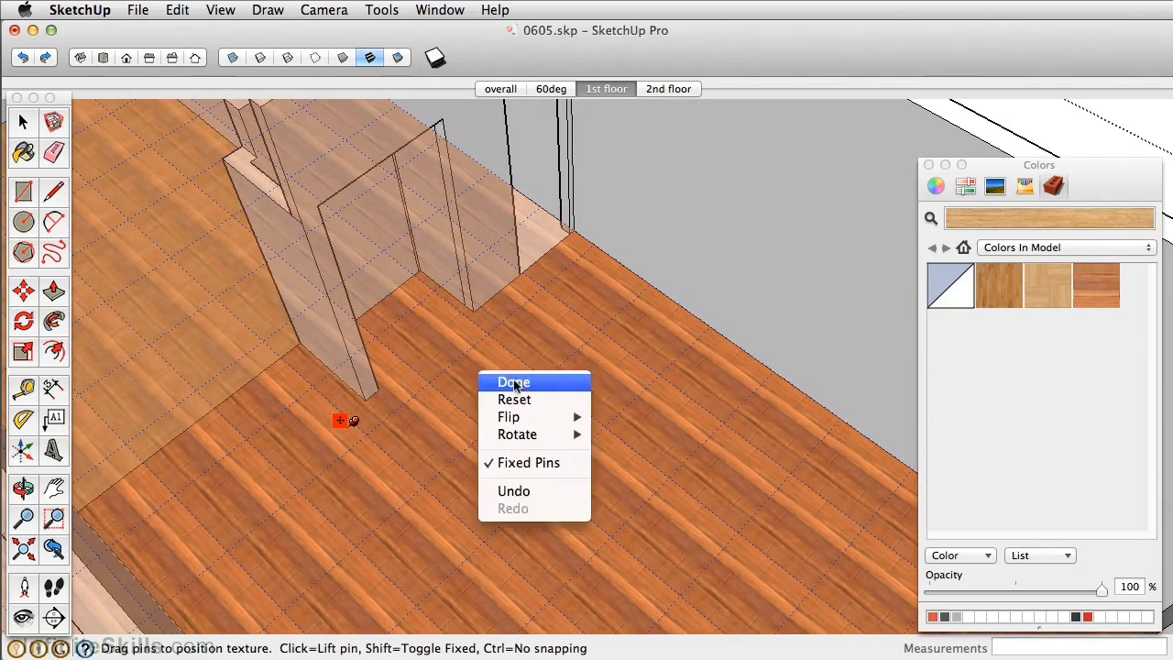
{"action": "left_click", "coordinate": [523, 383]}
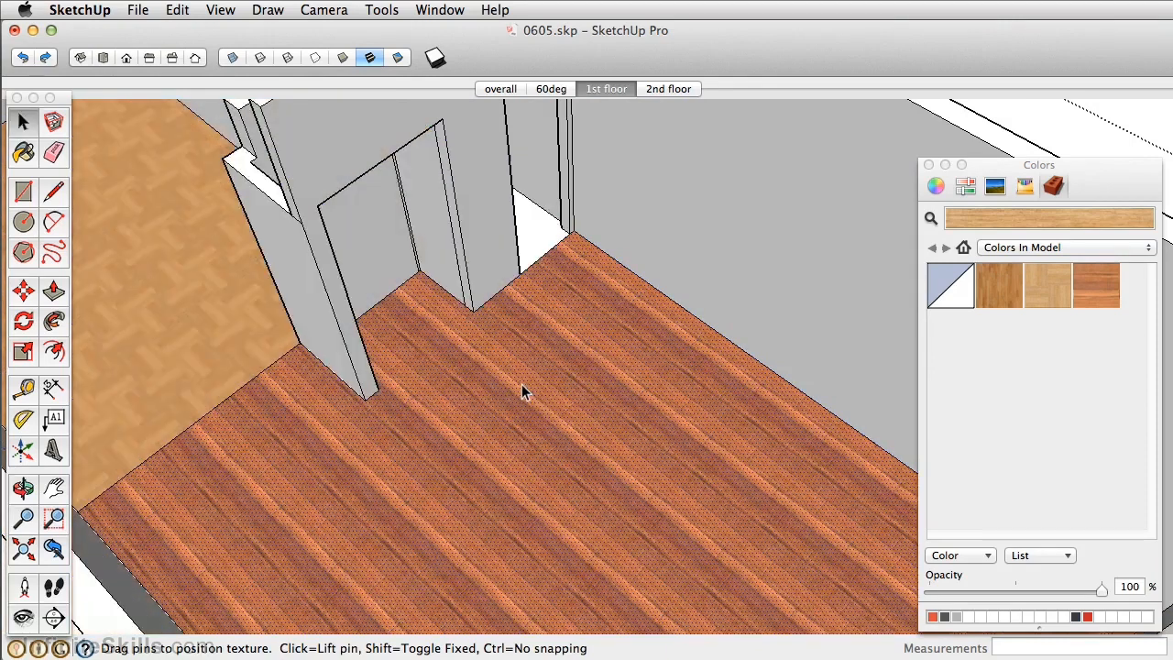
- Examine the direction and layout of the planks across the whole large room floor
{"action": "scroll", "coordinate": [522, 390], "scroll_direction": "up", "scroll_amount": 3}
{"action": "scroll", "coordinate": [521, 390], "scroll_direction": "down", "scroll_amount": 5}
{"action": "middle_click_drag", "start_coordinate": [562, 391], "coordinate": [586, 366]}
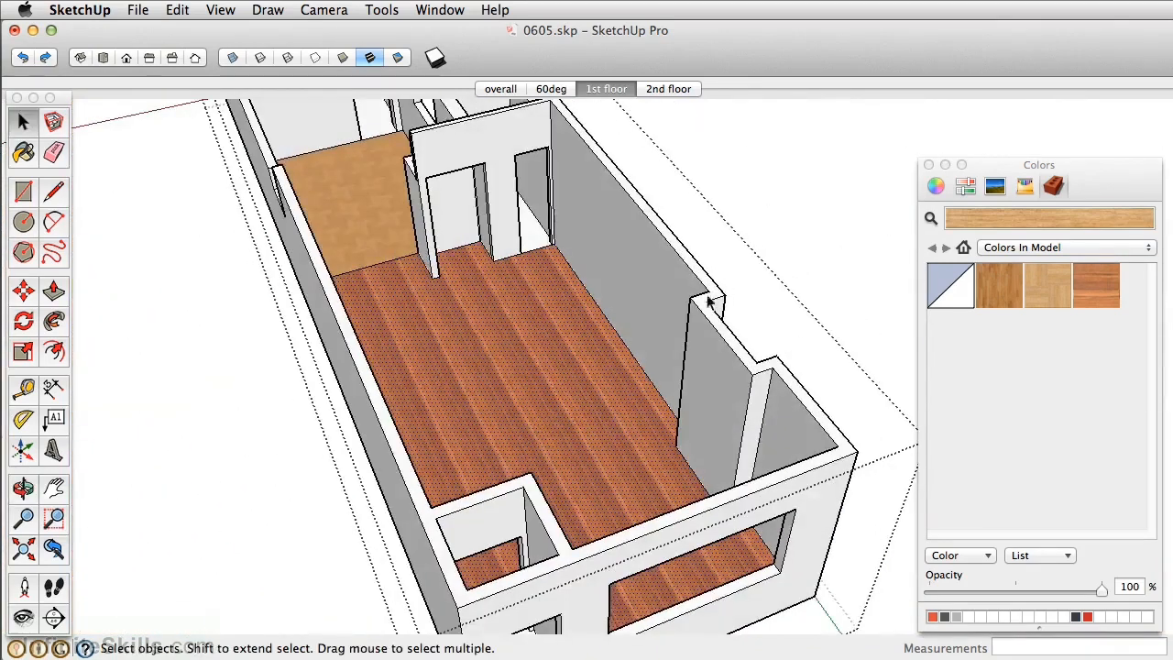
{"action": "scroll", "coordinate": [559, 394], "scroll_direction": "up", "scroll_amount": 5}
{"action": "mouse_move", "coordinate": [437, 402]}
{"action": "middle_mouse_down"}
{"action": "mouse_move", "coordinate": [382, 366]}
{"action": "mouse_move", "coordinate": [430, 424]}
{"action": "middle_mouse_up"}
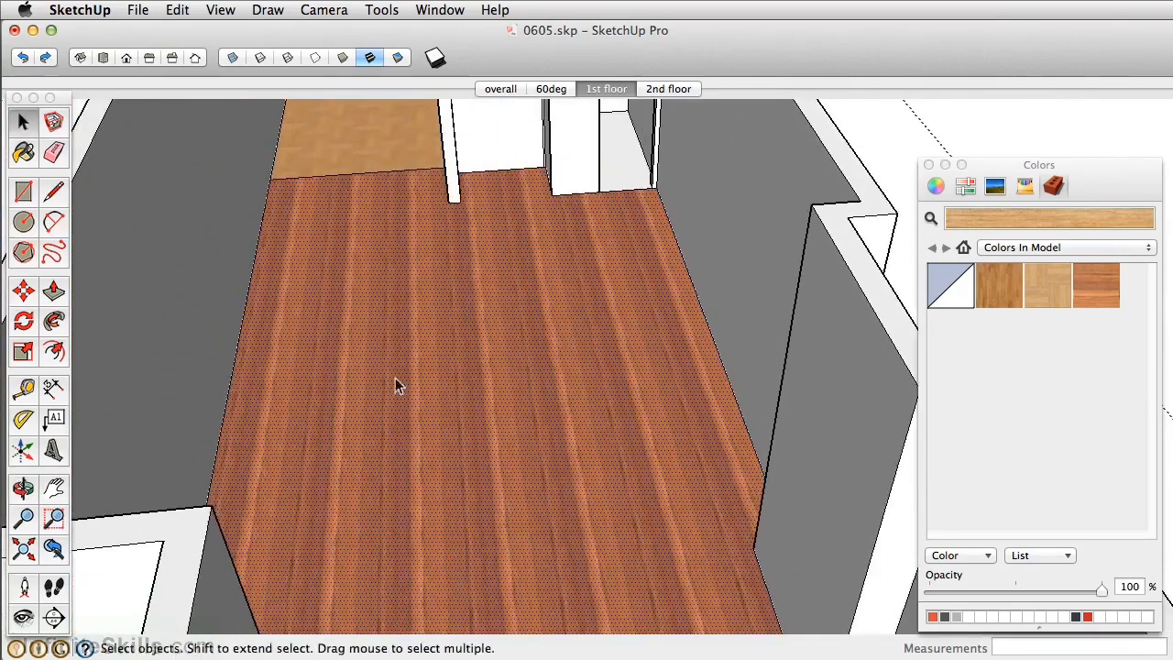
{"action": "scroll", "coordinate": [292, 253], "scroll_direction": "up", "scroll_amount": 2}
{"action": "scroll", "coordinate": [293, 253], "scroll_direction": "down", "scroll_amount": 5}
{"action": "middle_click_drag", "start_coordinate": [296, 254], "coordinate": [355, 307]}
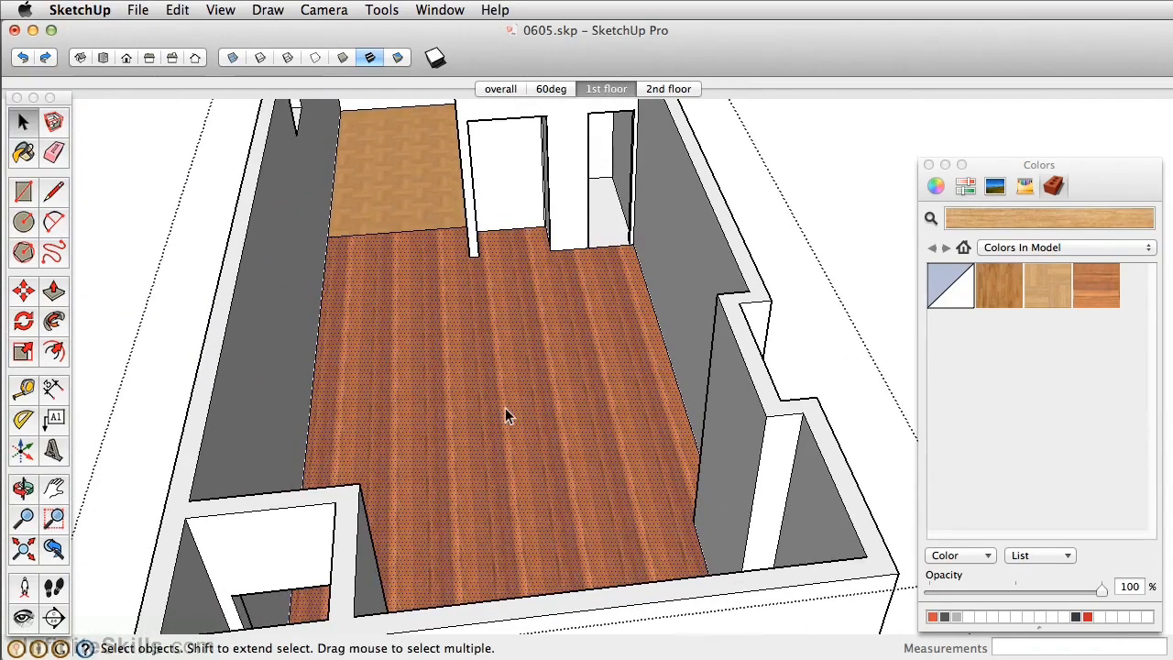
{"action": "scroll", "coordinate": [505, 408], "scroll_direction": "up", "scroll_amount": 6}
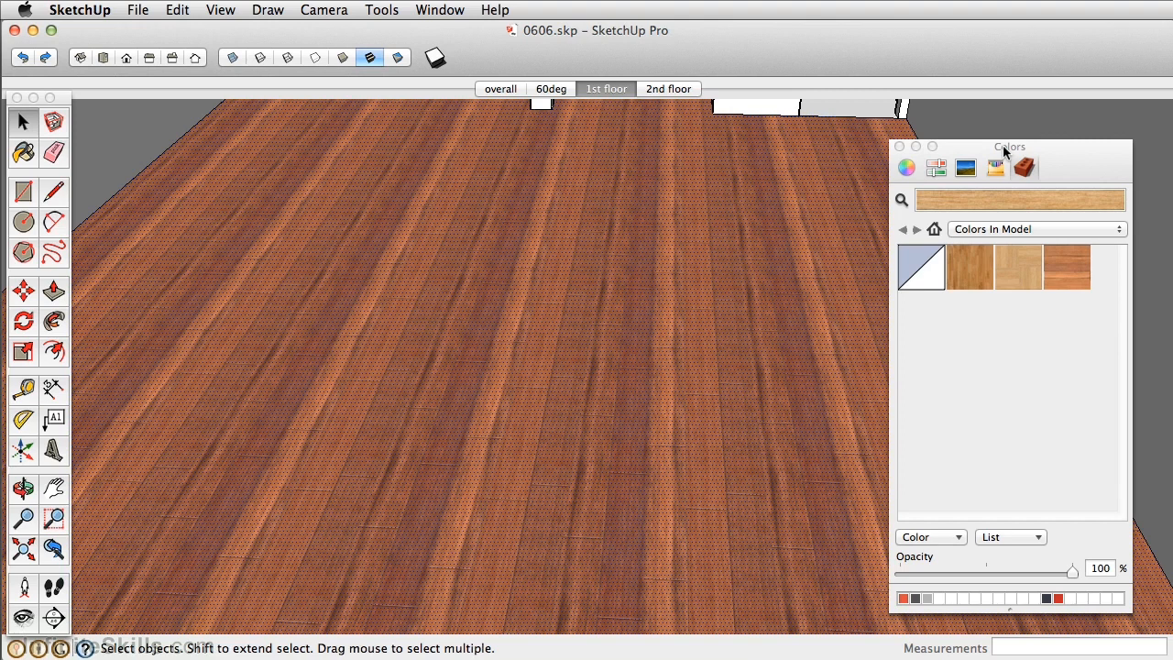
- Edit the wdm_002_c plank material, raising its color-wheel brightness to 74% and its HSB saturation to 64%
{"action": "double_click", "coordinate": [1067, 264]}
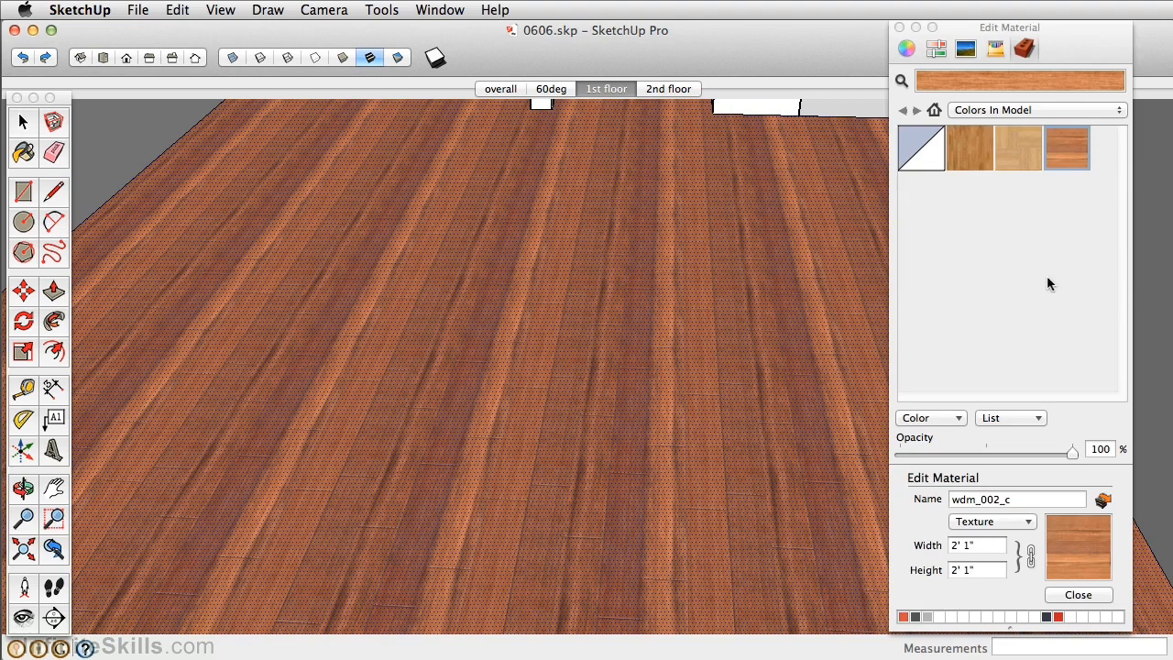
{"action": "left_click", "coordinate": [905, 49]}
{"action": "left_click", "coordinate": [900, 80]}
{"action": "scroll", "coordinate": [462, 447], "scroll_direction": "down", "scroll_amount": 5}
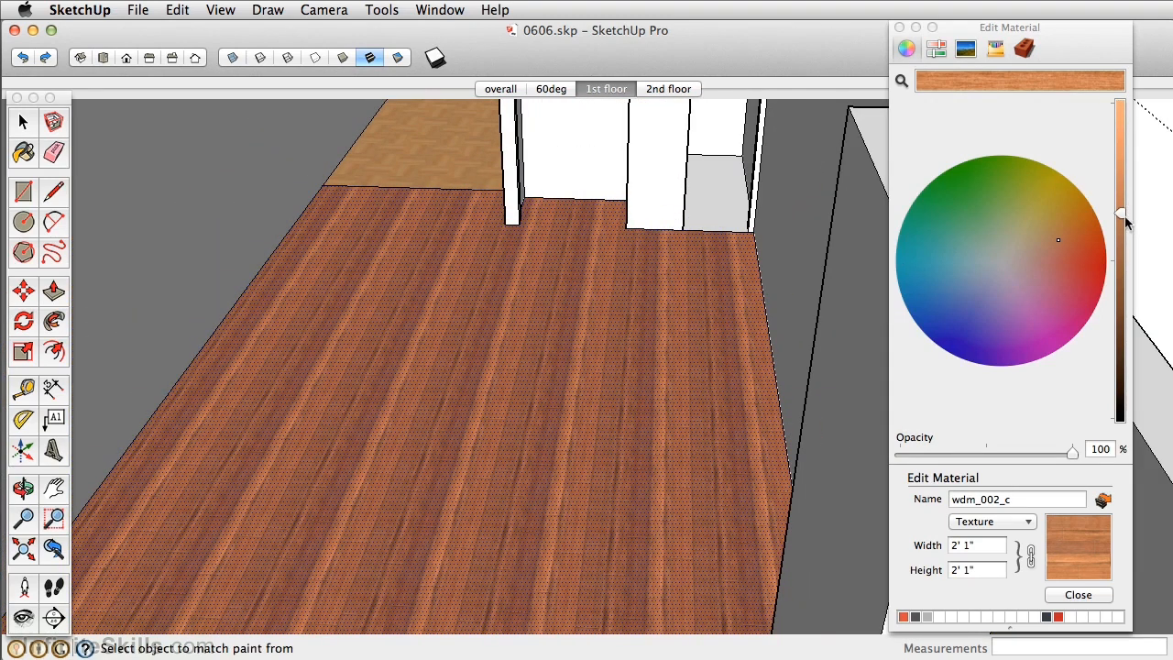
{"action": "left_click_drag", "start_coordinate": [1121, 211], "coordinate": [1121, 185]}
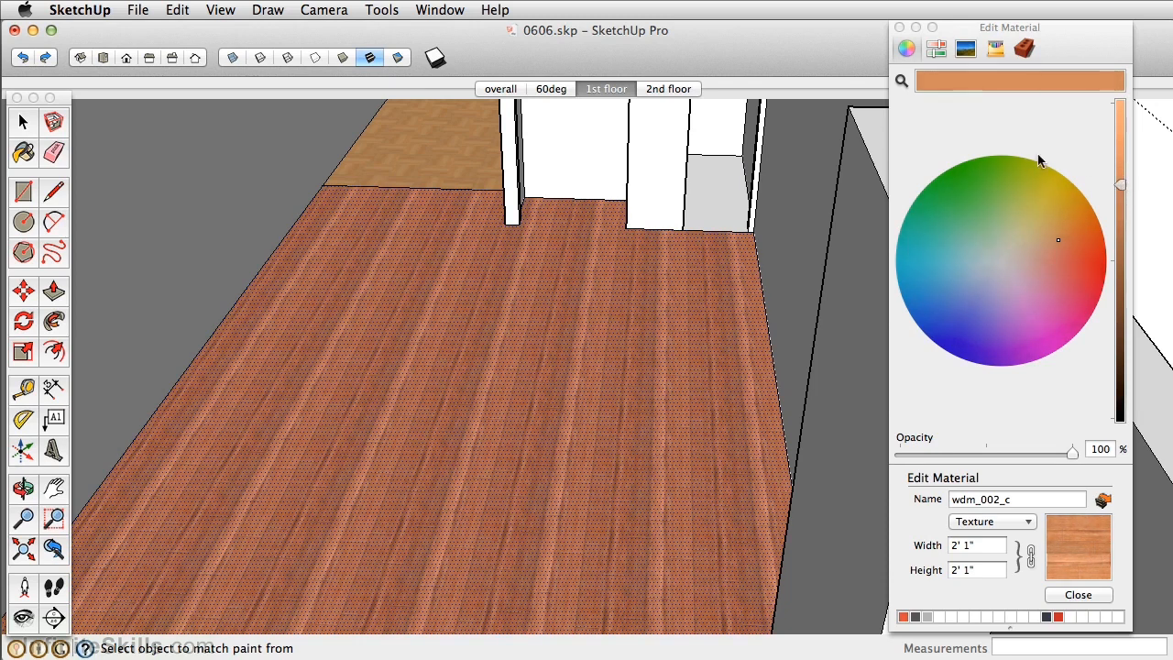
{"action": "left_click", "coordinate": [938, 51]}
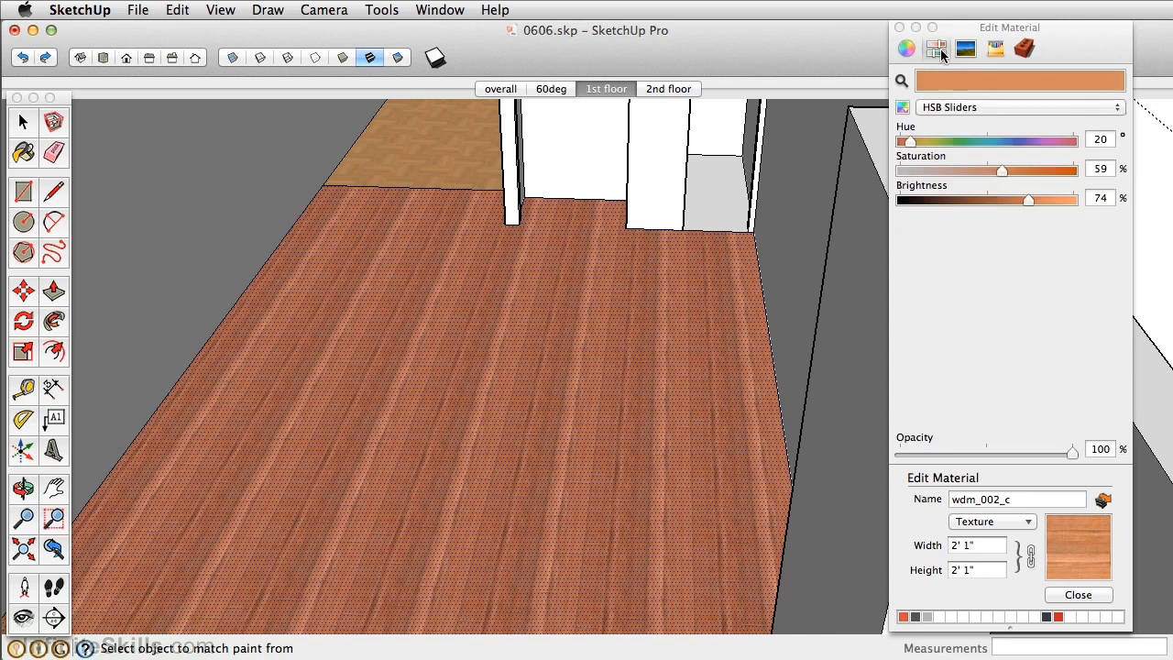
{"action": "mouse_move", "coordinate": [1002, 169]}
{"action": "left_mouse_down"}
{"action": "mouse_move", "coordinate": [962, 168]}
{"action": "mouse_move", "coordinate": [1013, 170]}
{"action": "left_mouse_up"}
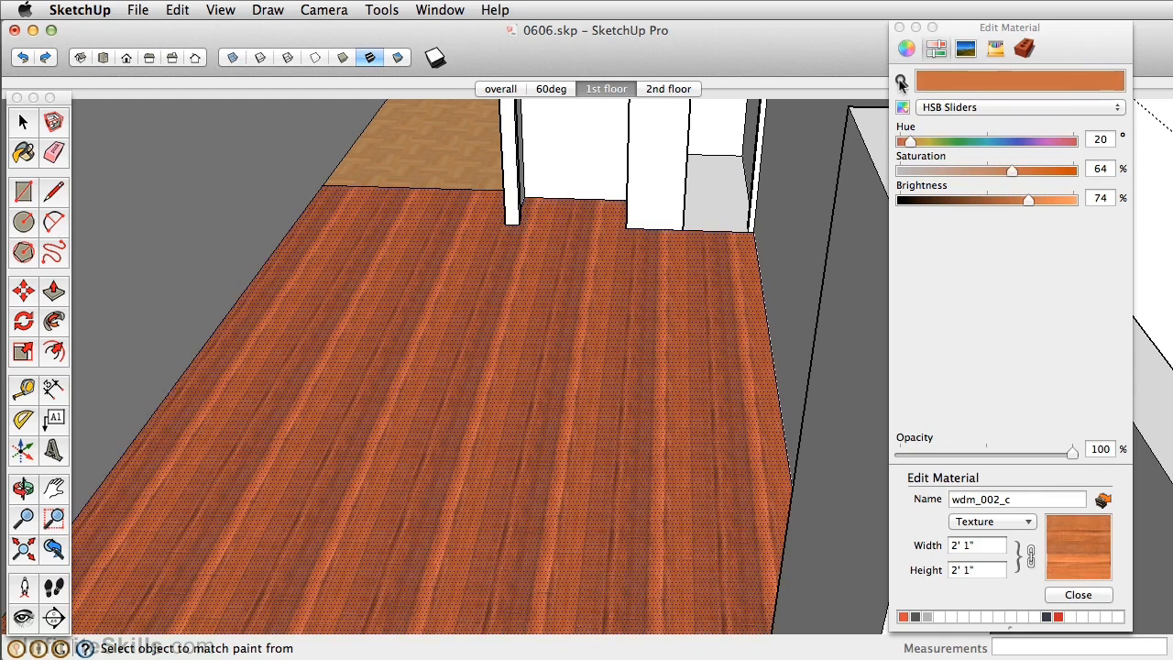
- Match the plank material to the parquet's color, set brightness to 79% and saturation to 39%, and reset the texture color
{"action": "left_click", "coordinate": [400, 137]}
{"action": "left_click_drag", "start_coordinate": [1003, 199], "coordinate": [1037, 200]}
{"action": "left_click_drag", "start_coordinate": [980, 171], "coordinate": [965, 169]}
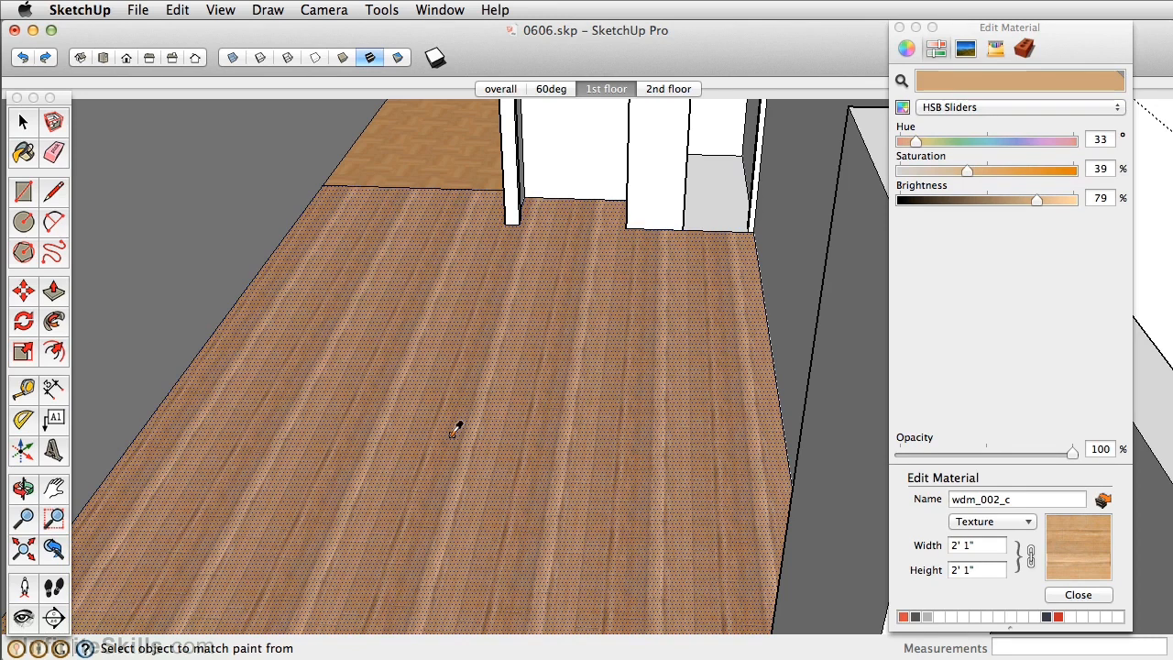
{"action": "left_click", "coordinate": [1017, 519]}
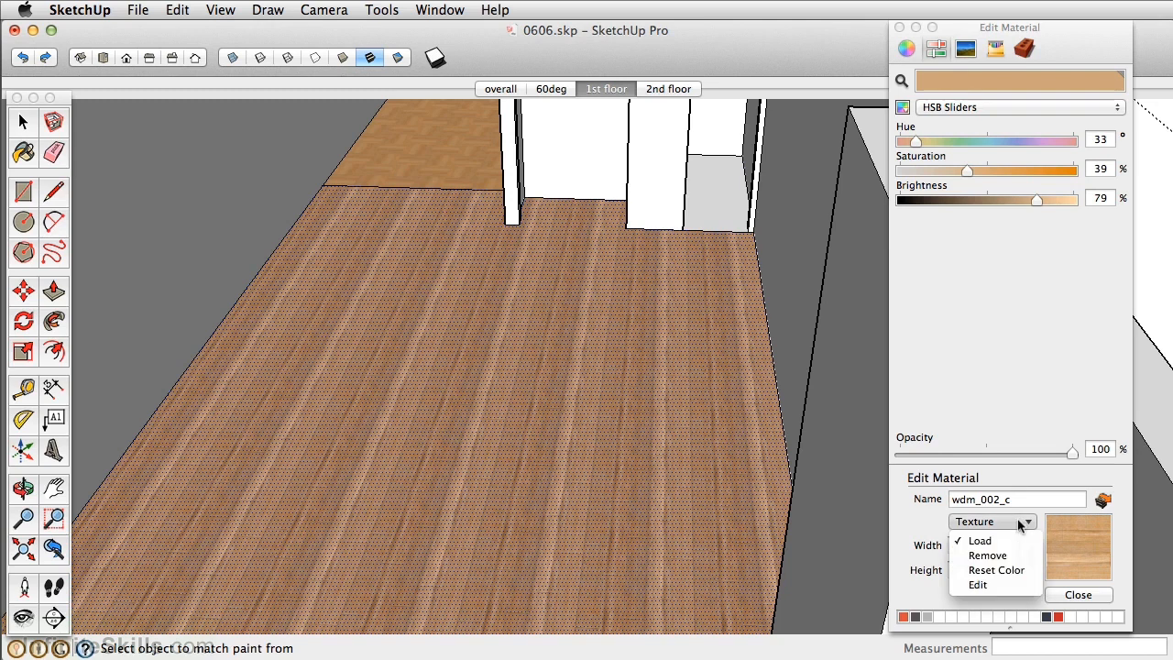
{"action": "left_click", "coordinate": [1006, 570]}
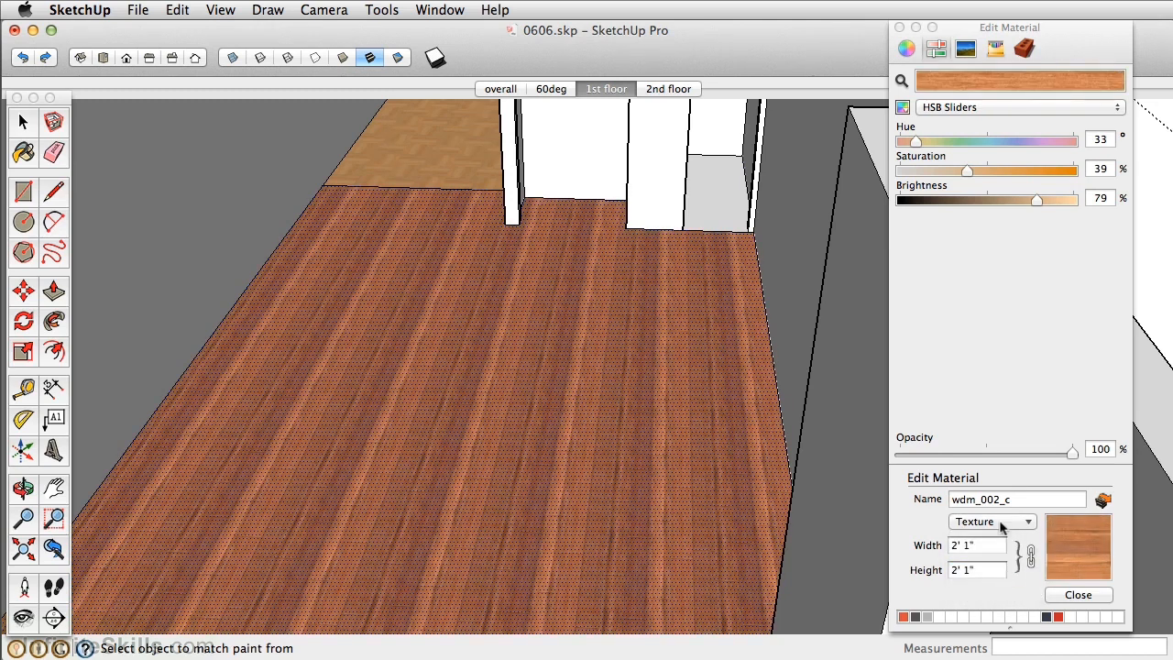
- Bring the plank material's CMYK values down to 0% and reset the texture color
{"action": "left_click", "coordinate": [948, 109]}
{"action": "left_click", "coordinate": [948, 94]}
{"action": "mouse_move", "coordinate": [907, 209]}
{"action": "left_mouse_down"}
{"action": "mouse_move", "coordinate": [1019, 198]}
{"action": "mouse_move", "coordinate": [897, 203]}
{"action": "left_mouse_up"}
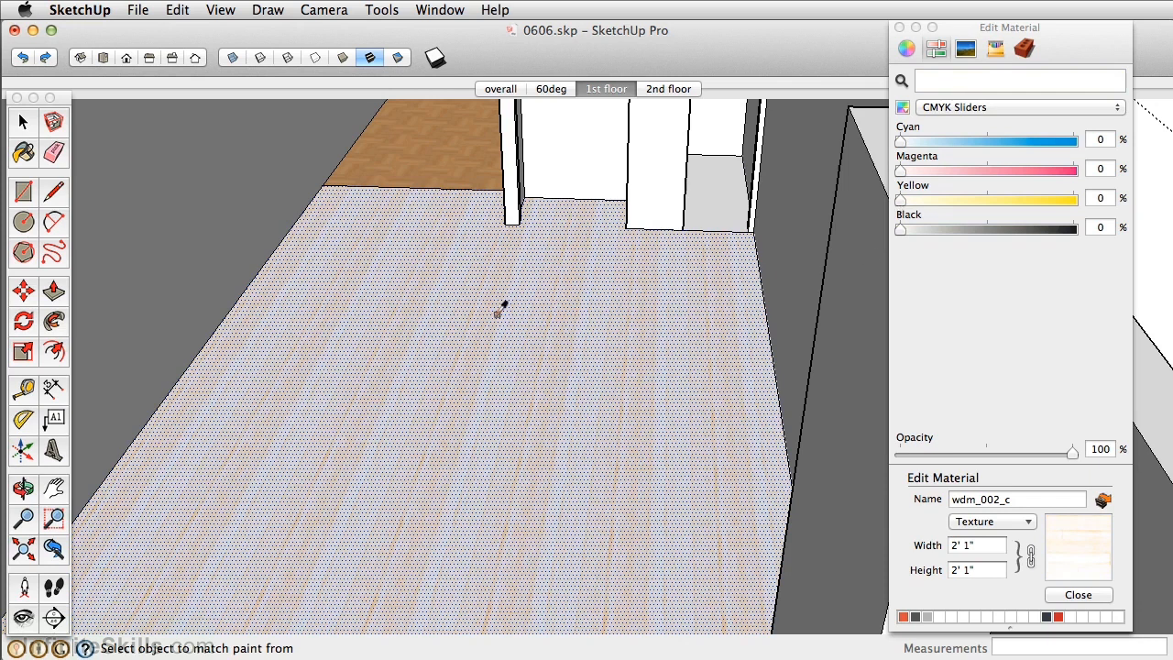
{"action": "left_click", "coordinate": [1001, 522]}
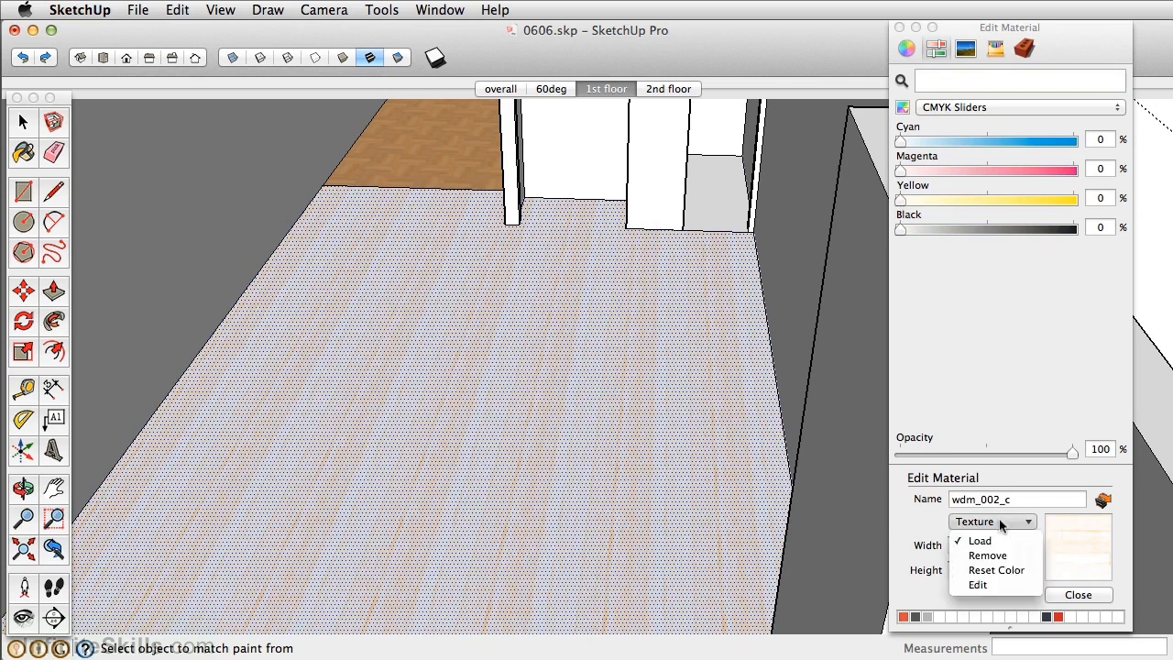
{"action": "left_click", "coordinate": [997, 570]}
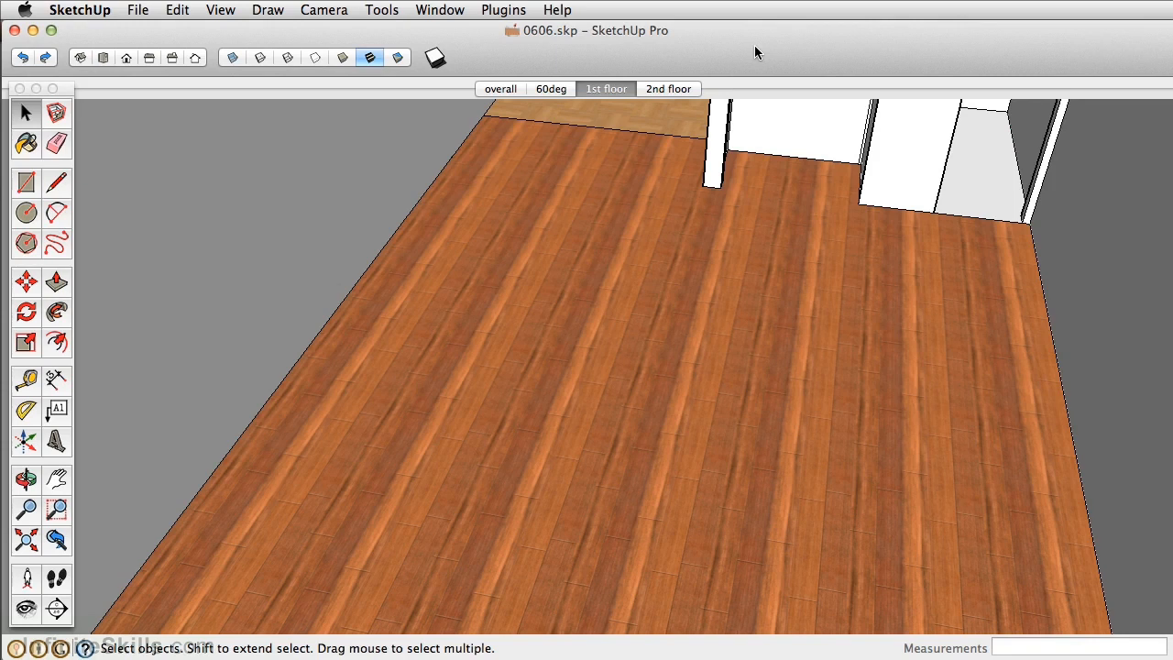
- Check which application is set for editing image files in the program preferences
{"action": "left_click", "coordinate": [78, 9]}
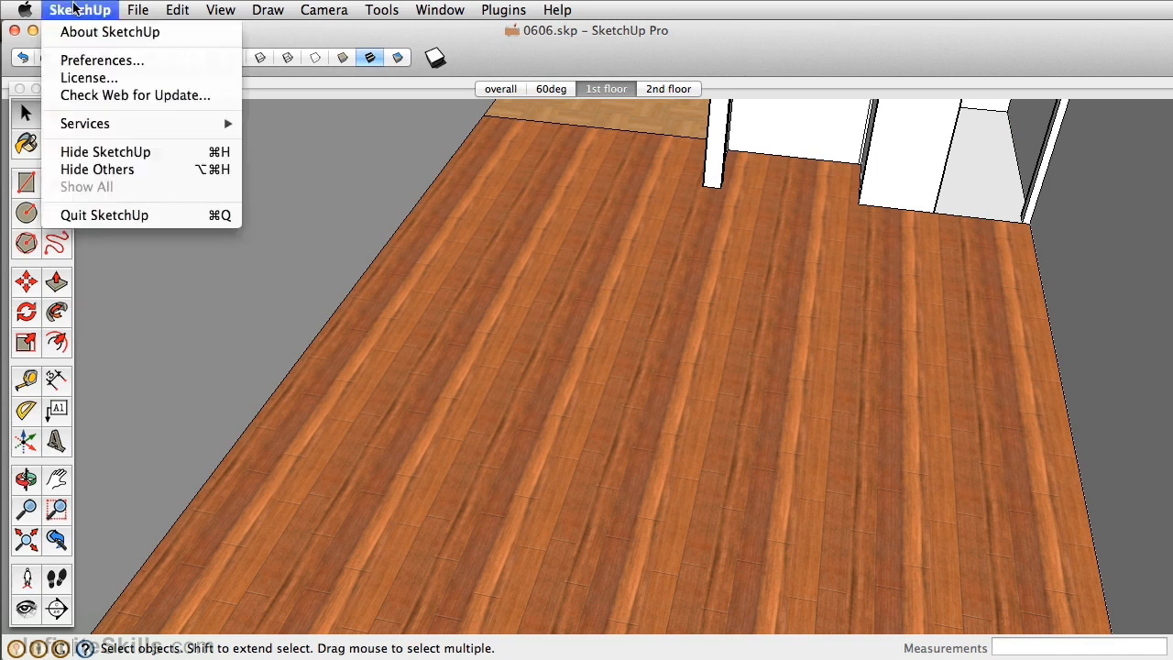
{"action": "left_click", "coordinate": [90, 60]}
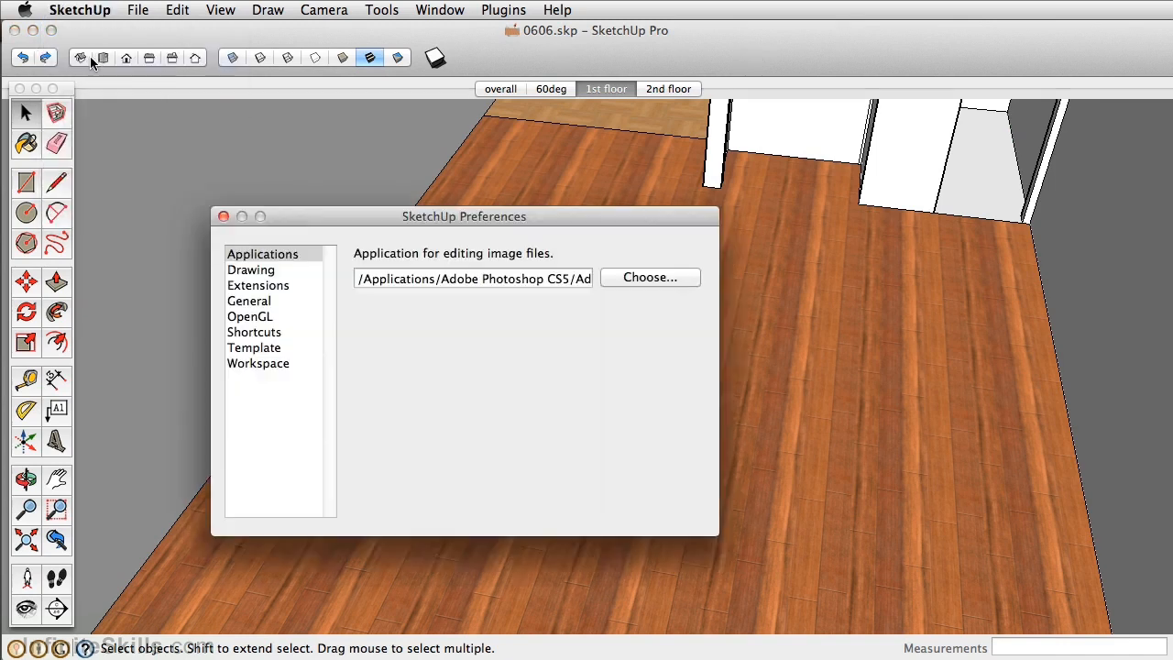
{"action": "left_click", "coordinate": [262, 259]}
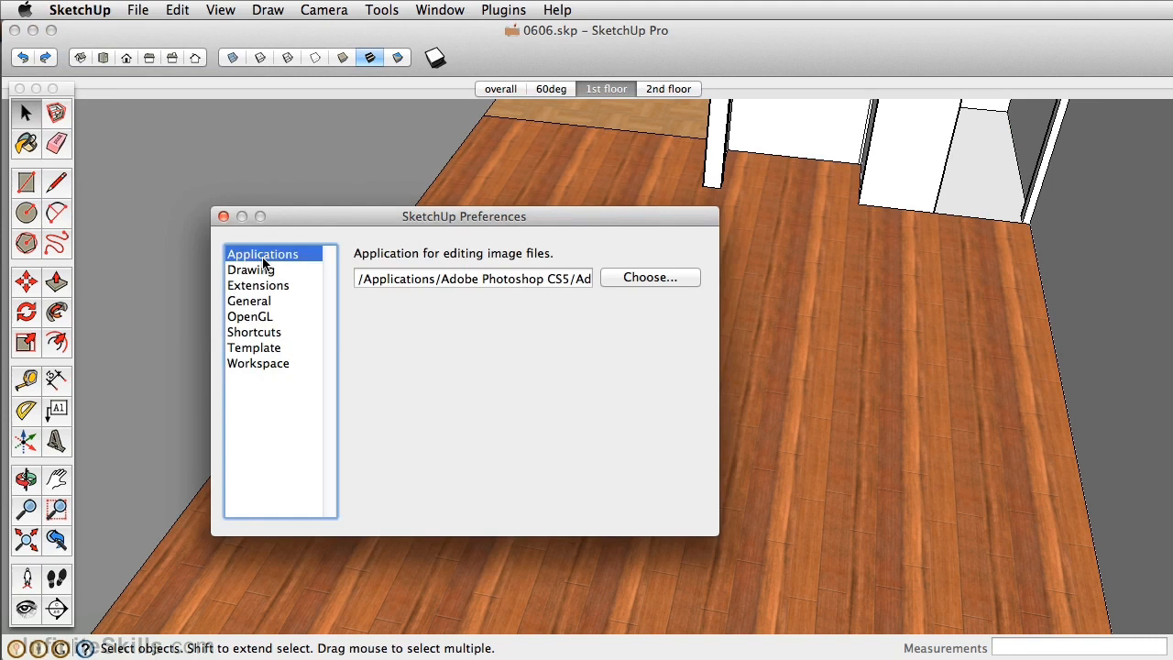
{"action": "left_click", "coordinate": [359, 279]}
{"action": "left_click_drag", "start_coordinate": [358, 279], "coordinate": [622, 282]}
- Browse to Adobe Photoshop CS5 as the image-editing application, cancel the choice and close the preferences
{"action": "left_click", "coordinate": [623, 279]}
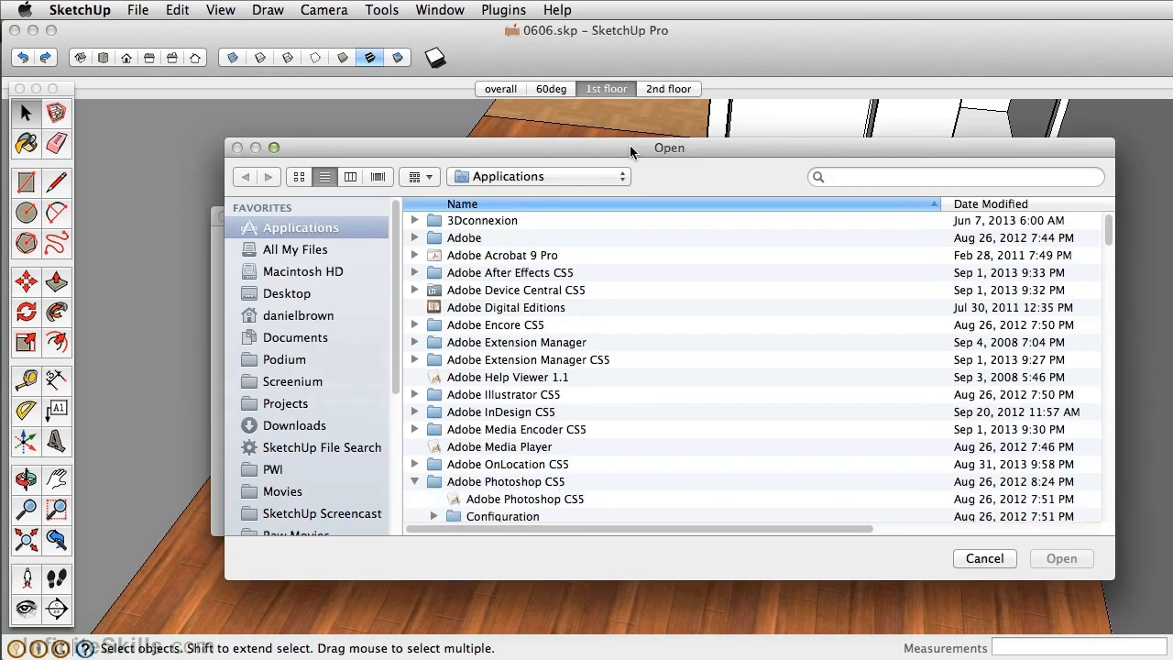
{"action": "left_click", "coordinate": [525, 504]}
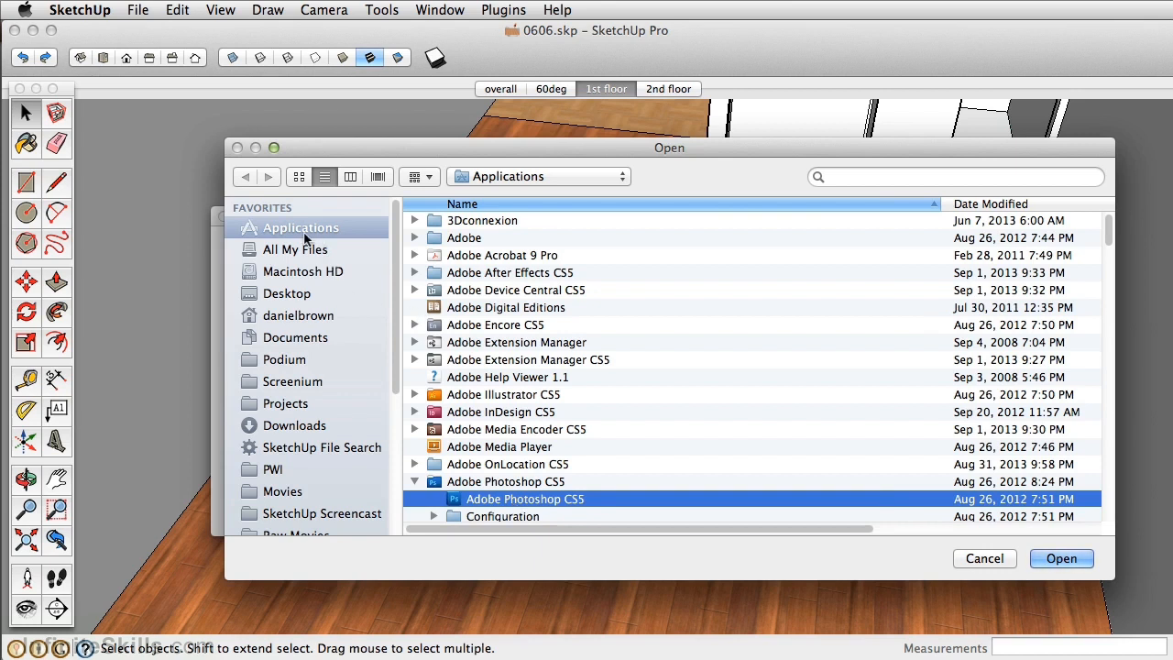
{"action": "left_click", "coordinate": [987, 563]}
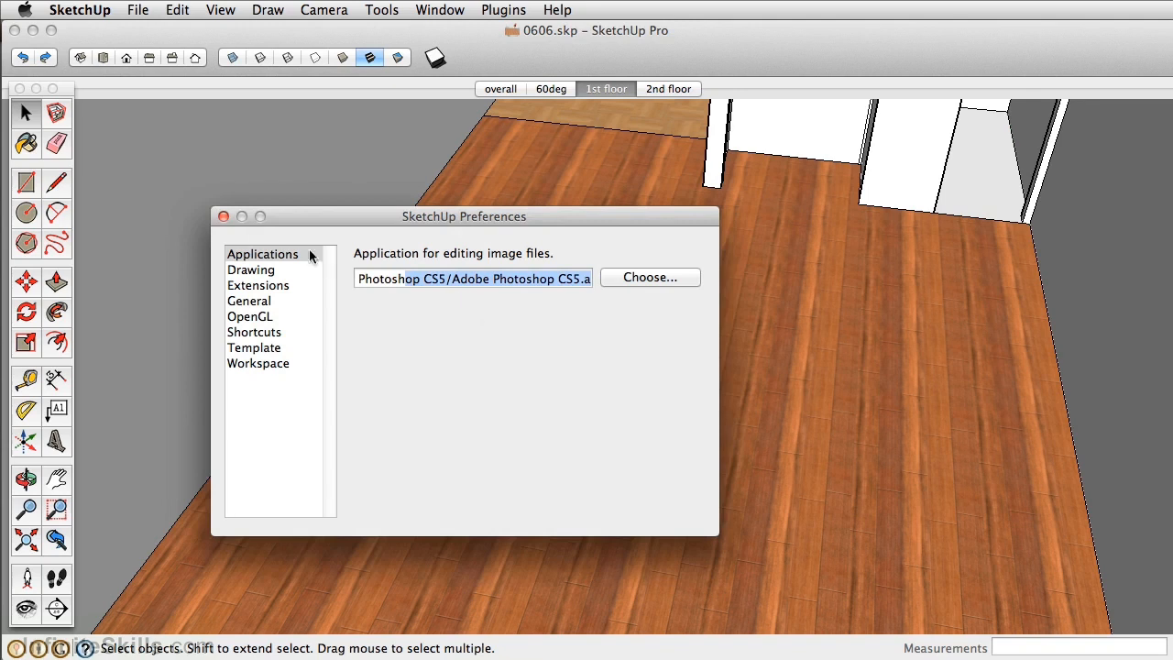
{"action": "left_click", "coordinate": [222, 216]}
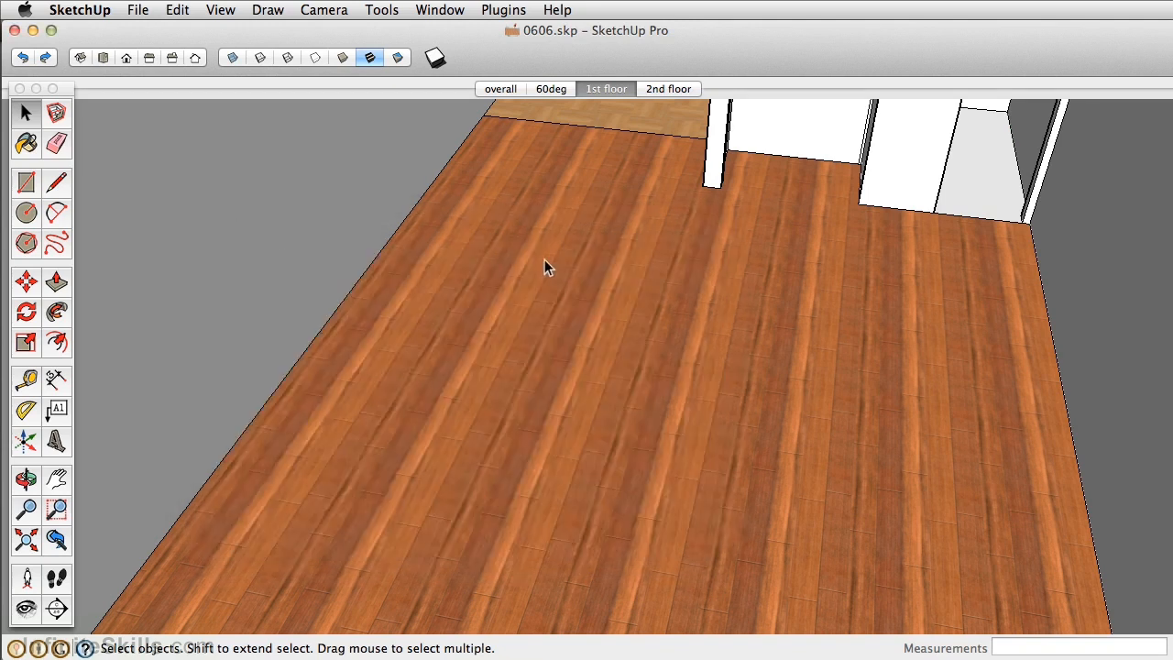
- Open the wdm_002_c plank material's texture image in Photoshop and enlarge the image window around the whole texture
{"action": "key", "text": "b"}
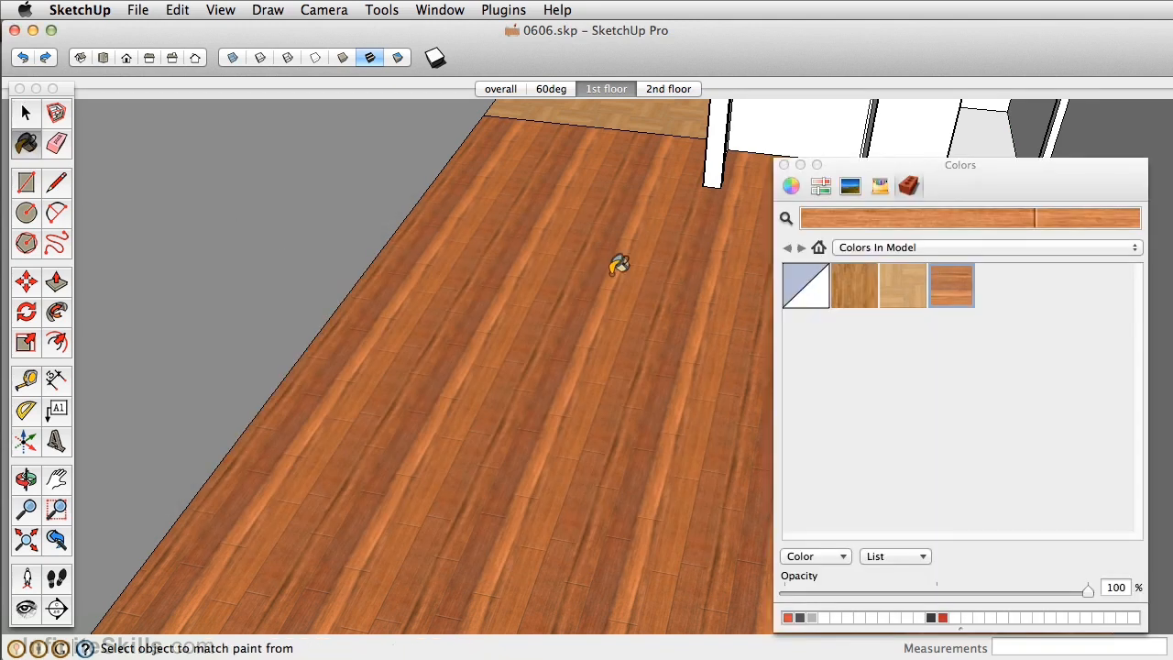
{"action": "double_click", "coordinate": [964, 296]}
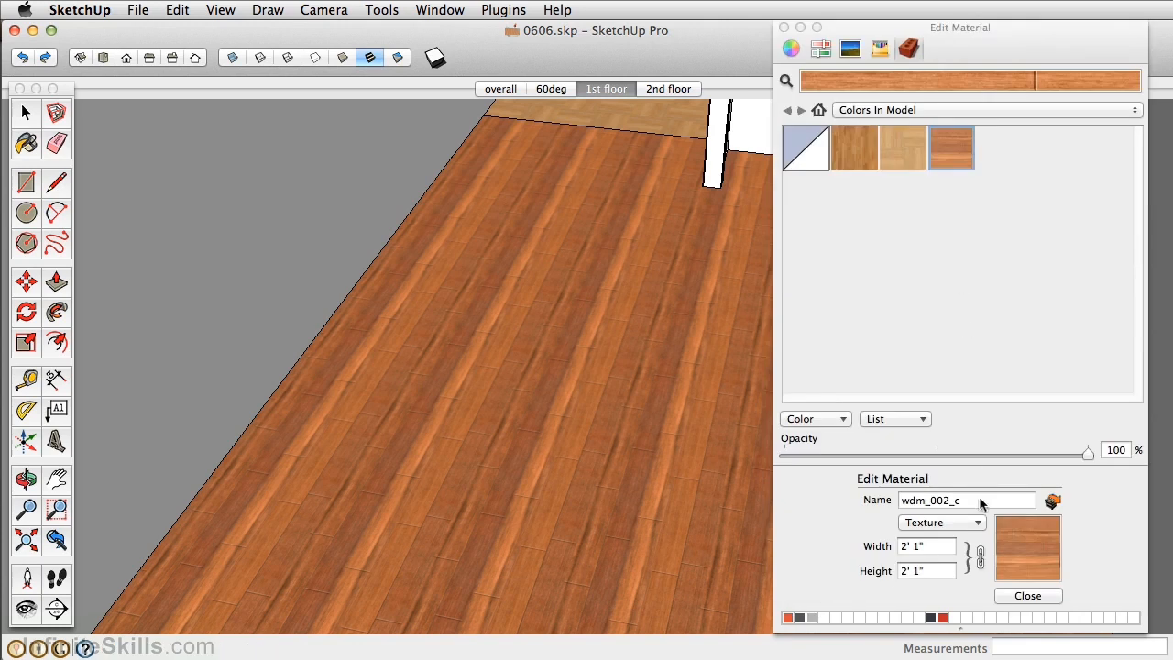
{"action": "left_click", "coordinate": [1051, 500]}
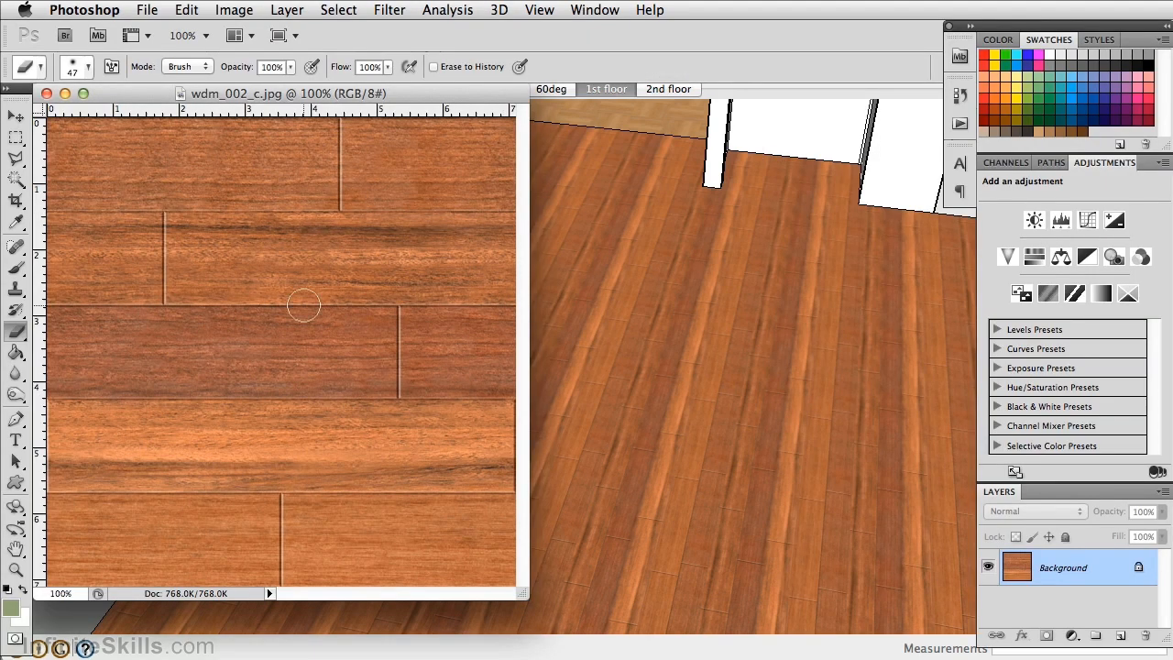
{"action": "left_click_drag", "start_coordinate": [524, 594], "coordinate": [822, 632]}
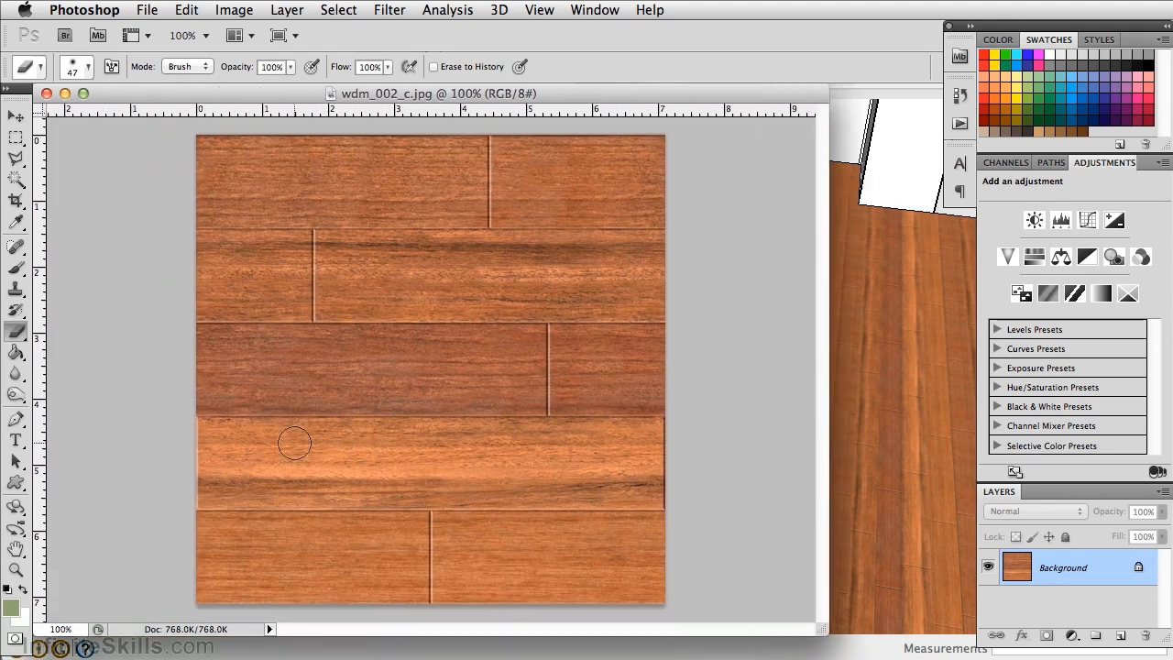
- Cover the dark third plank of the texture with the lighter grain of the plank below using the Clone Stamp
{"action": "left_click", "coordinate": [15, 289]}
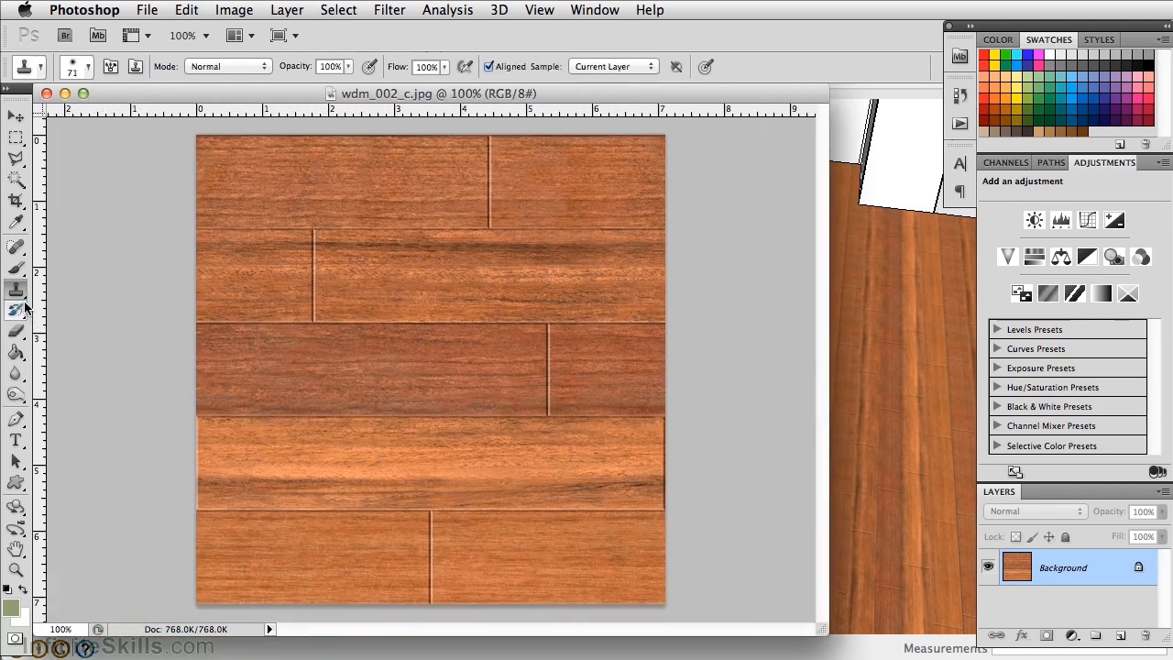
{"action": "left_click", "coordinate": [200, 465], "text": "alt"}
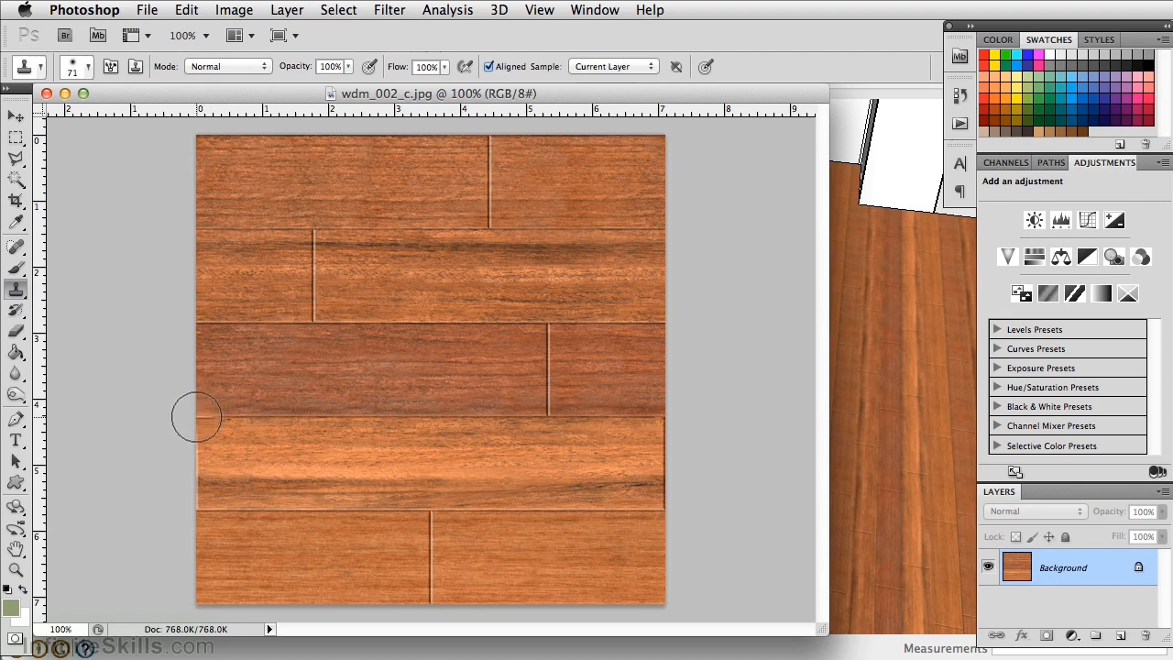
{"action": "mouse_move", "coordinate": [196, 417]}
{"action": "left_mouse_down"}
{"action": "mouse_move", "coordinate": [644, 406]}
{"action": "mouse_move", "coordinate": [332, 367]}
{"action": "mouse_move", "coordinate": [450, 356]}
{"action": "mouse_move", "coordinate": [523, 380]}
{"action": "mouse_move", "coordinate": [425, 343]}
{"action": "mouse_move", "coordinate": [694, 349]}
{"action": "left_mouse_up"}
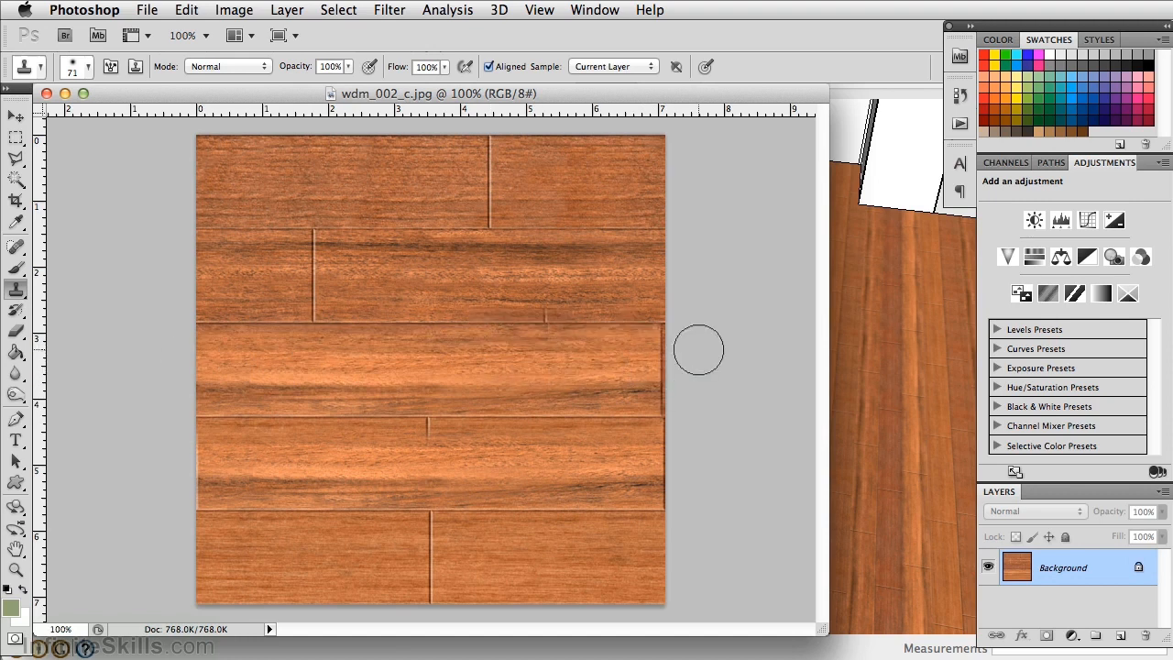
- Clone away the stray joint marks around the third plank and stamp a new vertical joint with matching grain in its right part
{"action": "left_click", "coordinate": [577, 276], "text": "alt"}
{"action": "left_click", "coordinate": [460, 322], "text": "alt"}
{"action": "mouse_move", "coordinate": [527, 323]}
{"action": "left_mouse_down"}
{"action": "mouse_move", "coordinate": [561, 320]}
{"action": "mouse_move", "coordinate": [541, 322]}
{"action": "left_mouse_up"}
{"action": "left_click_drag", "start_coordinate": [411, 416], "coordinate": [441, 429]}
{"action": "left_click", "coordinate": [430, 600], "text": "alt"}
{"action": "mouse_move", "coordinate": [524, 411]}
{"action": "left_mouse_down"}
{"action": "mouse_move", "coordinate": [521, 351]}
{"action": "mouse_move", "coordinate": [672, 343]}
{"action": "mouse_move", "coordinate": [671, 406]}
{"action": "left_mouse_up"}
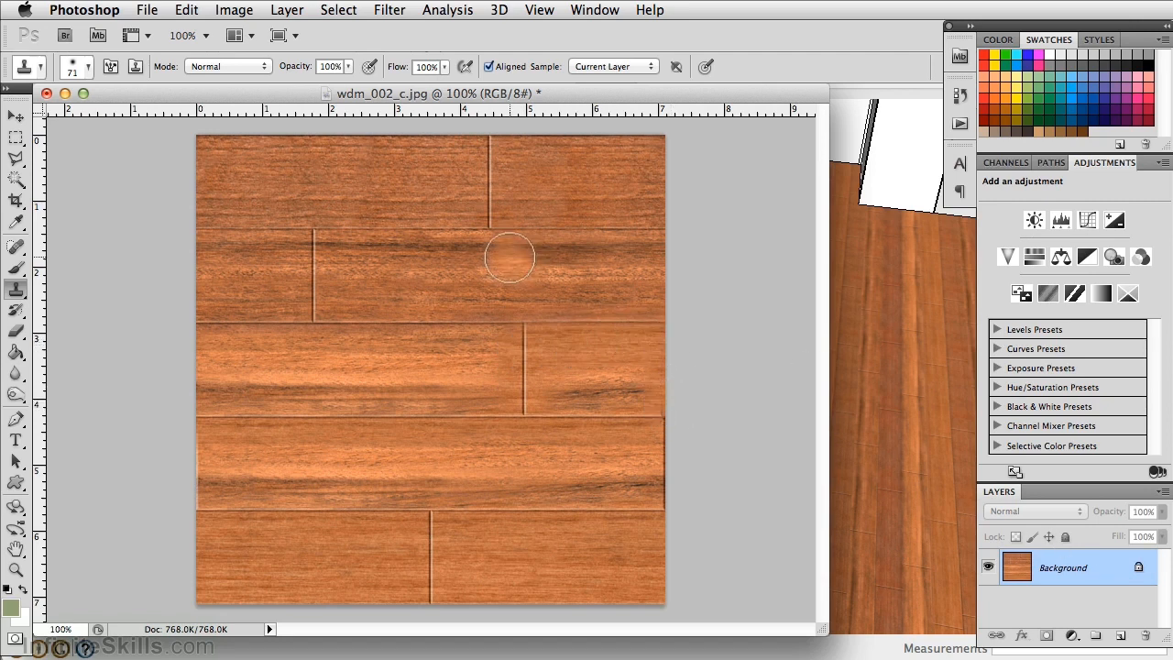
- Save and close the edited texture image, return to SketchUp and open the updated plank material for editing
{"action": "left_click", "coordinate": [149, 10]}
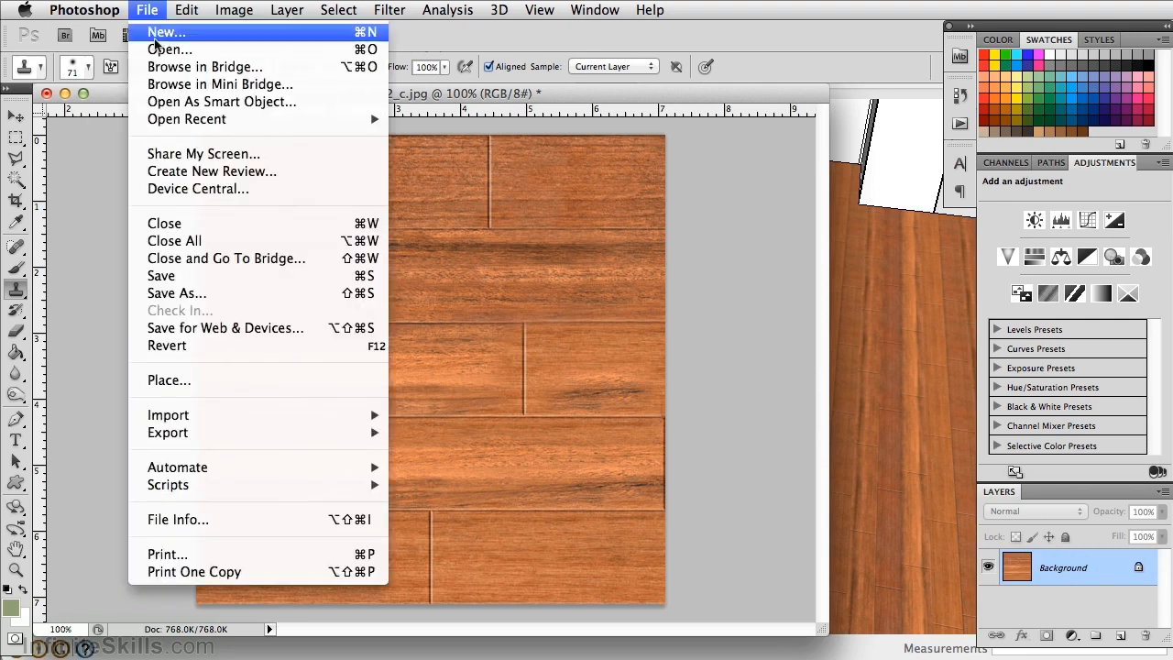
{"action": "left_click", "coordinate": [171, 276]}
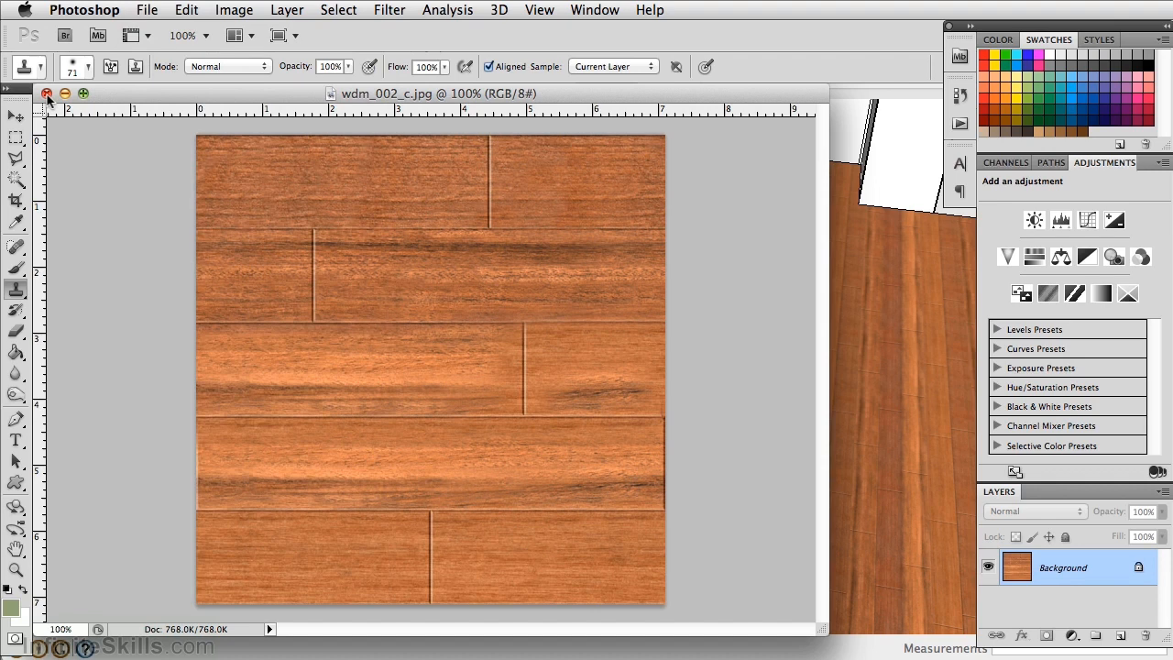
{"action": "left_click", "coordinate": [47, 94]}
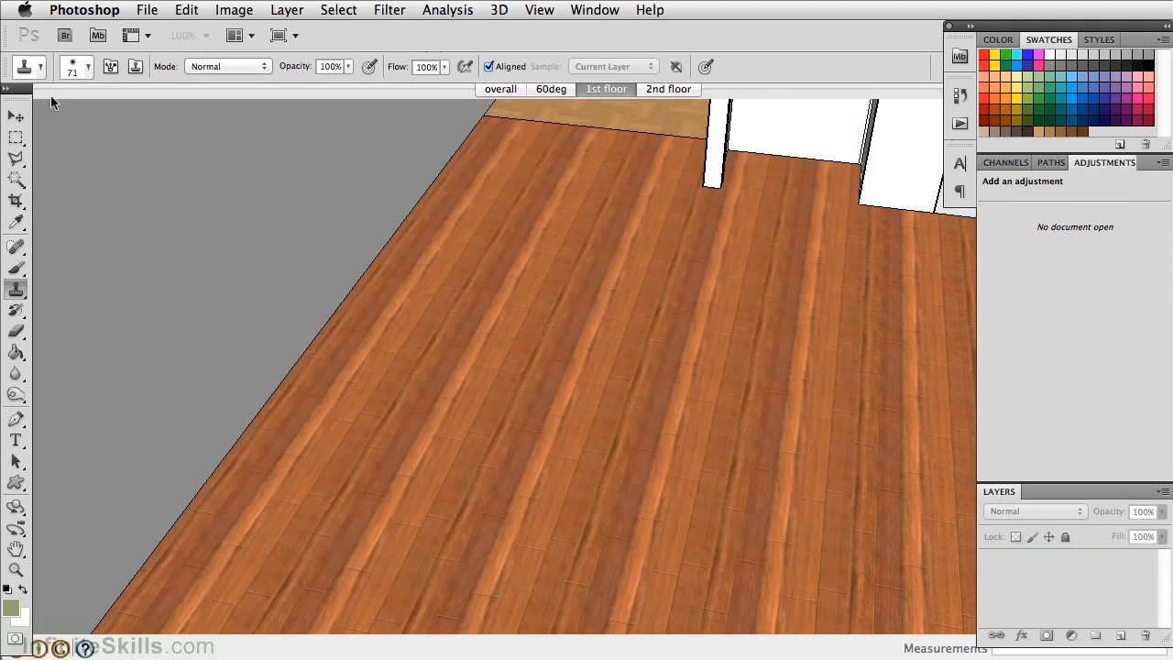
{"action": "left_click", "coordinate": [208, 128]}
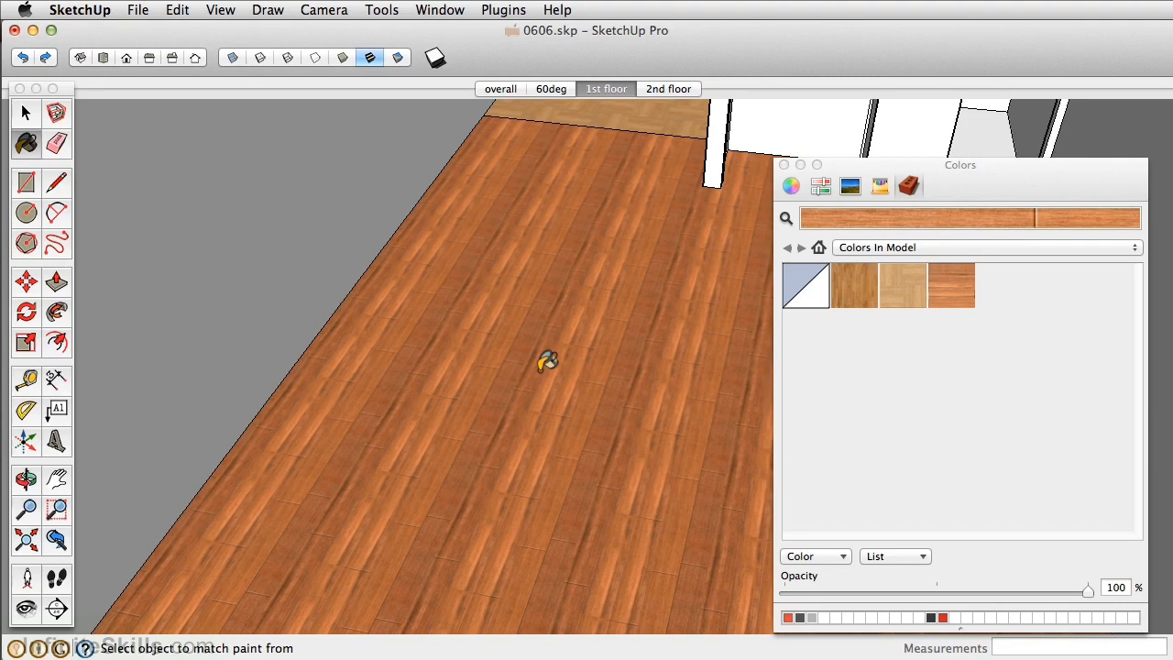
{"action": "double_click", "coordinate": [945, 307]}
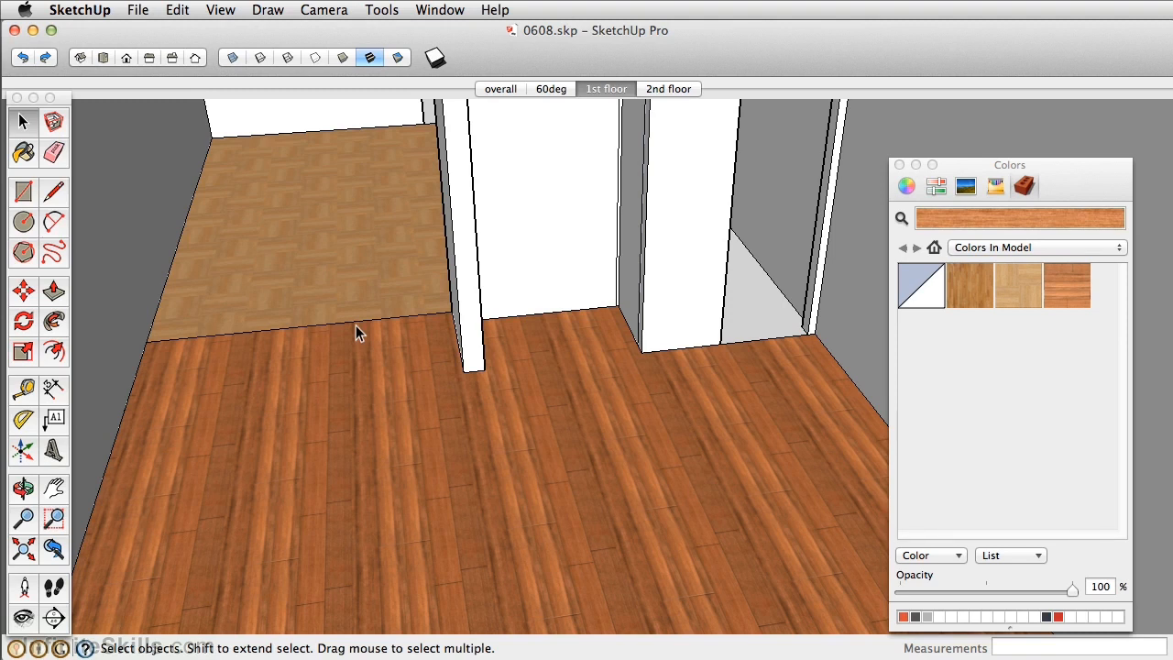
- Try erasing the edge between the parquet and plank floors, and undo the erasure
{"action": "left_click", "coordinate": [57, 154]}
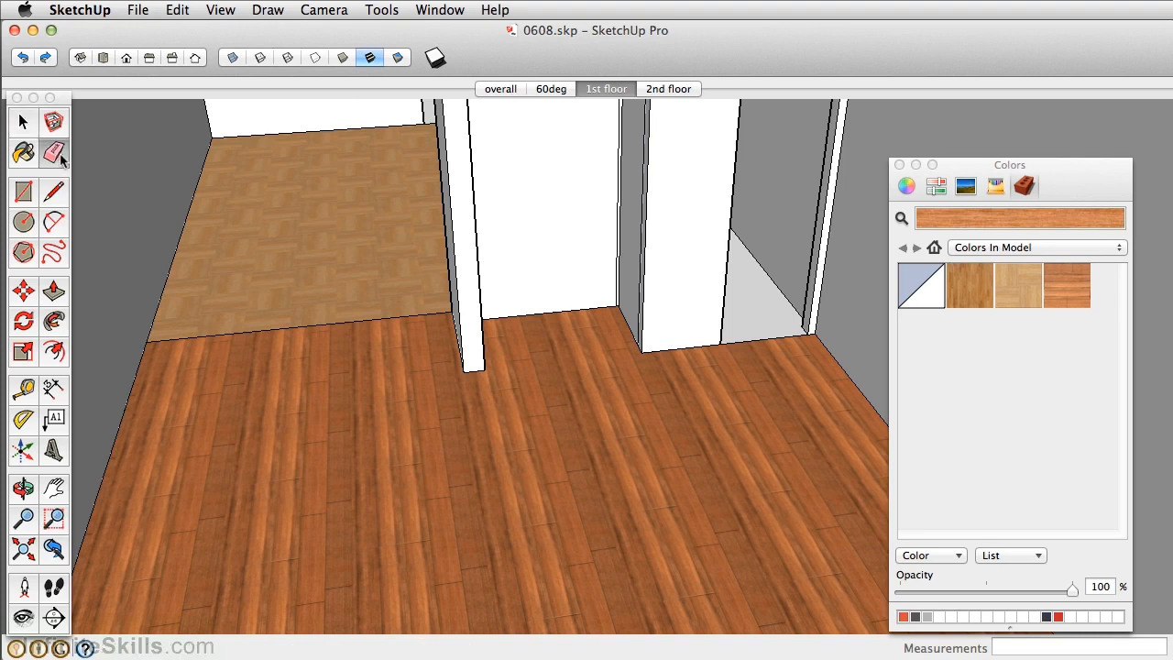
{"action": "left_click", "coordinate": [367, 318]}
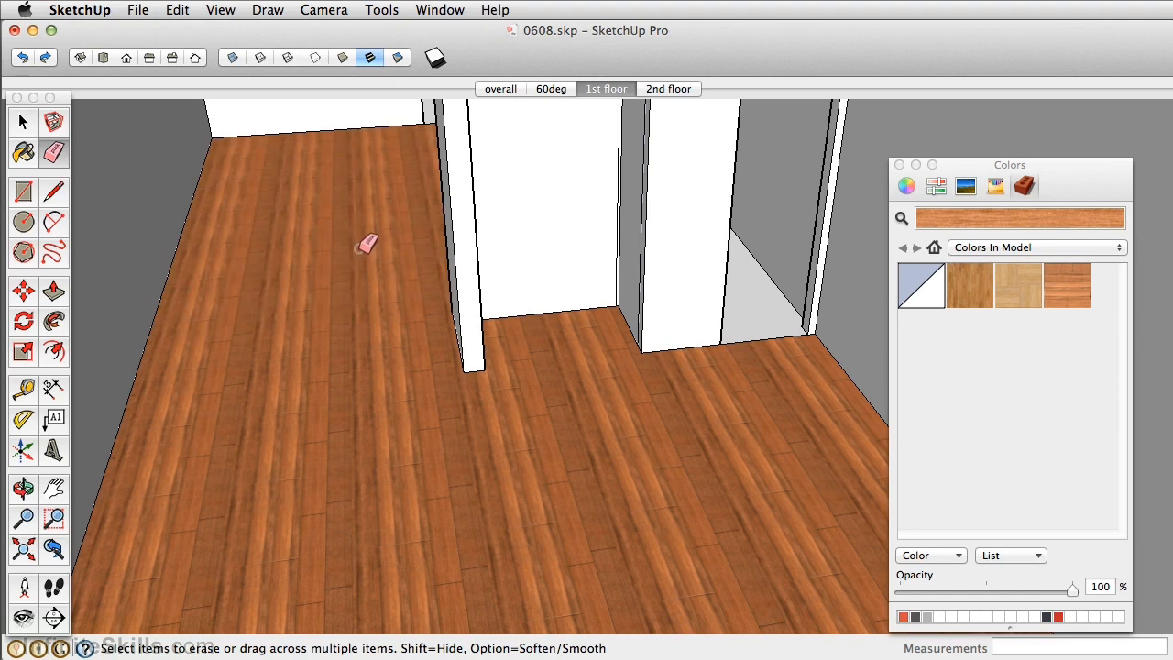
{"action": "key", "text": "super+z"}
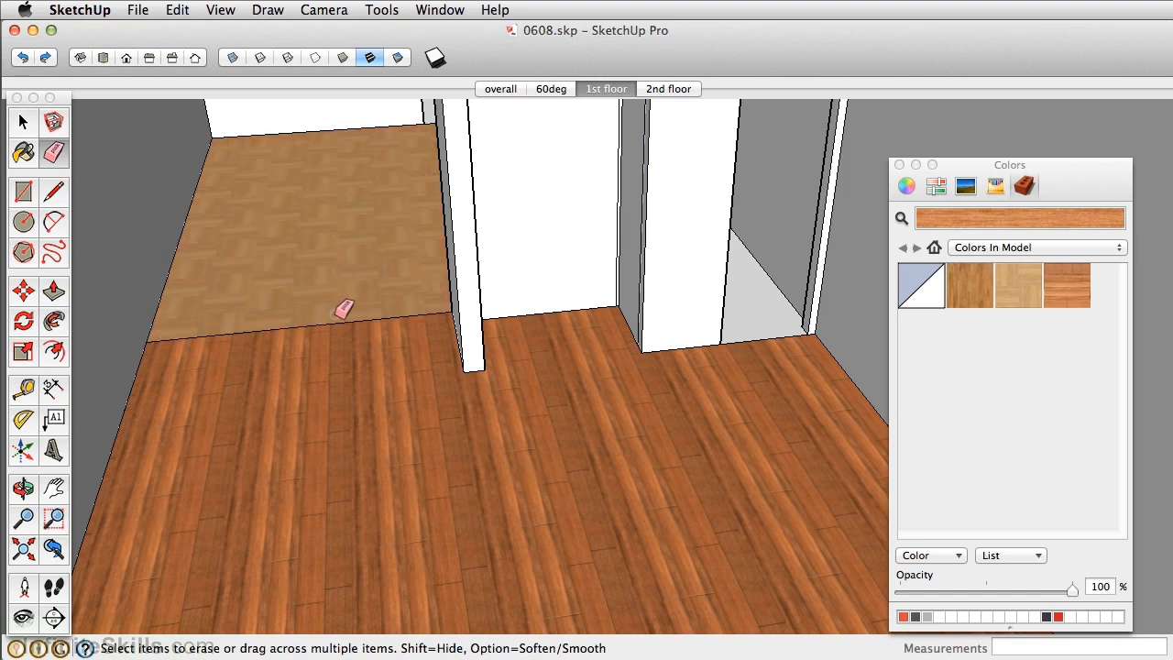
- Soften the edge between the parquet and plank floors with the Eraser so both materials are kept
{"action": "left_click", "coordinate": [350, 320], "text": "alt"}
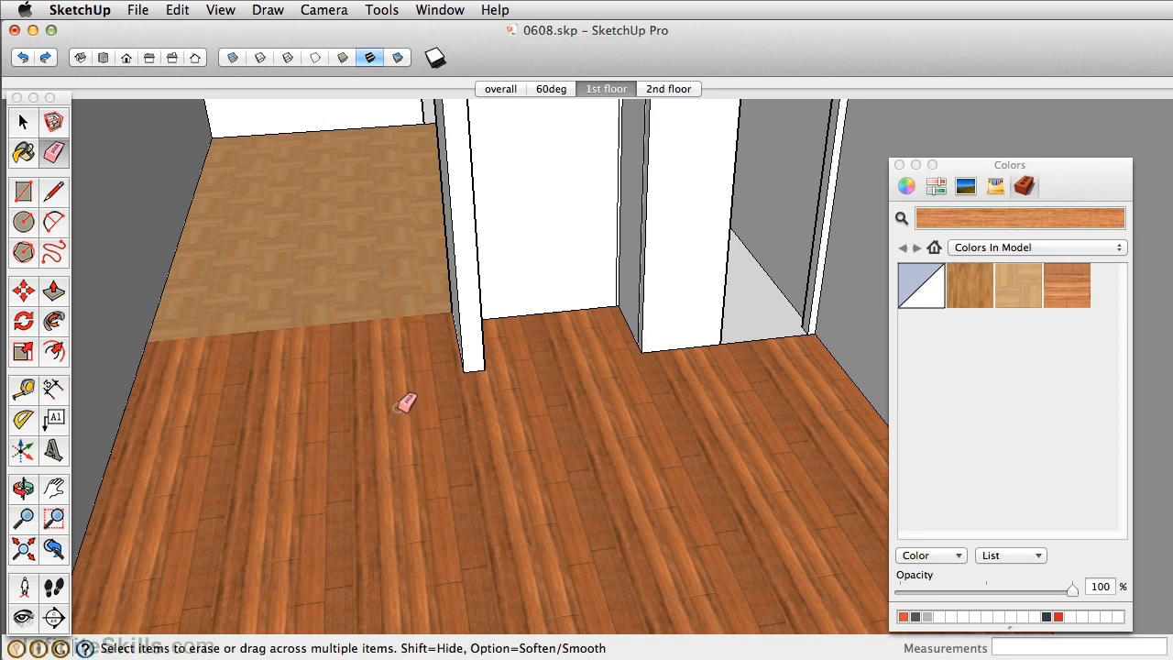
- Examine the textured first-floor rooms from above and the front wall with its door and window openings
{"action": "key", "text": "o"}
{"action": "mouse_move", "coordinate": [335, 217]}
{"action": "left_mouse_down"}
{"action": "mouse_move", "coordinate": [340, 301]}
{"action": "mouse_move", "coordinate": [388, 356]}
{"action": "mouse_move", "coordinate": [419, 418]}
{"action": "mouse_move", "coordinate": [467, 413]}
{"action": "left_mouse_up"}
{"action": "key", "text": "e"}
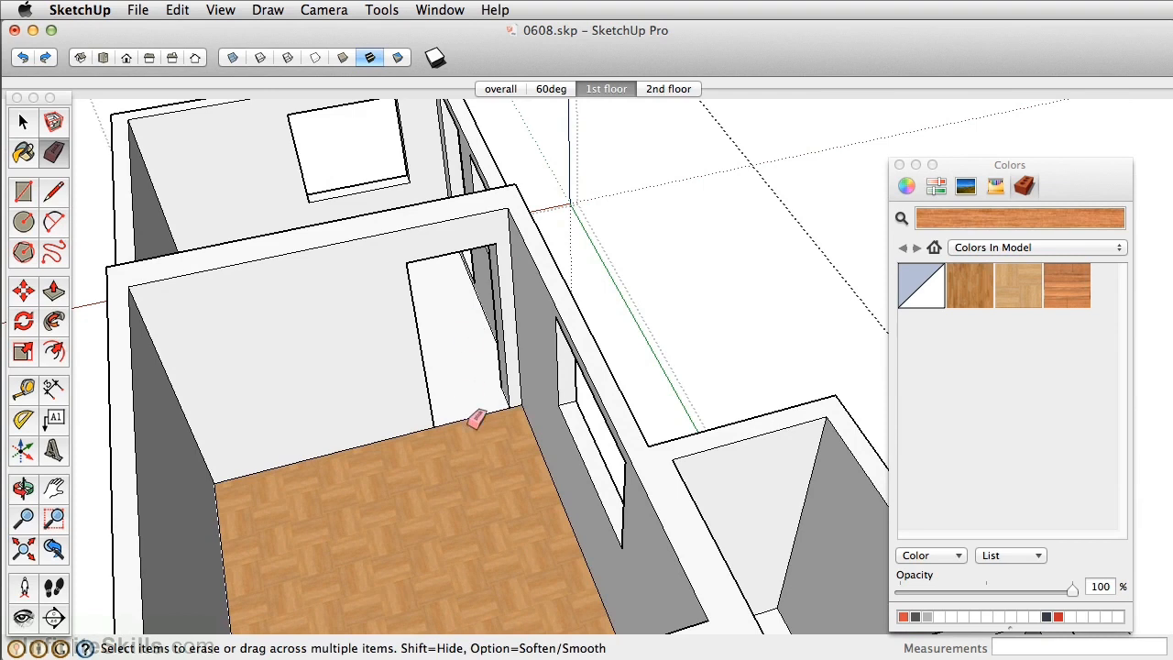
{"action": "scroll", "coordinate": [475, 414], "scroll_direction": "down", "scroll_amount": 3}
{"action": "mouse_move", "coordinate": [475, 414]}
{"action": "middle_mouse_down"}
{"action": "mouse_move", "coordinate": [426, 464]}
{"action": "mouse_move", "coordinate": [335, 267]}
{"action": "mouse_move", "coordinate": [426, 345]}
{"action": "middle_mouse_up"}
{"action": "scroll", "coordinate": [520, 392], "scroll_direction": "up", "scroll_amount": 2}
{"action": "scroll", "coordinate": [549, 390], "scroll_direction": "down", "scroll_amount": 1}
{"action": "scroll", "coordinate": [568, 383], "scroll_direction": "down", "scroll_amount": 3}
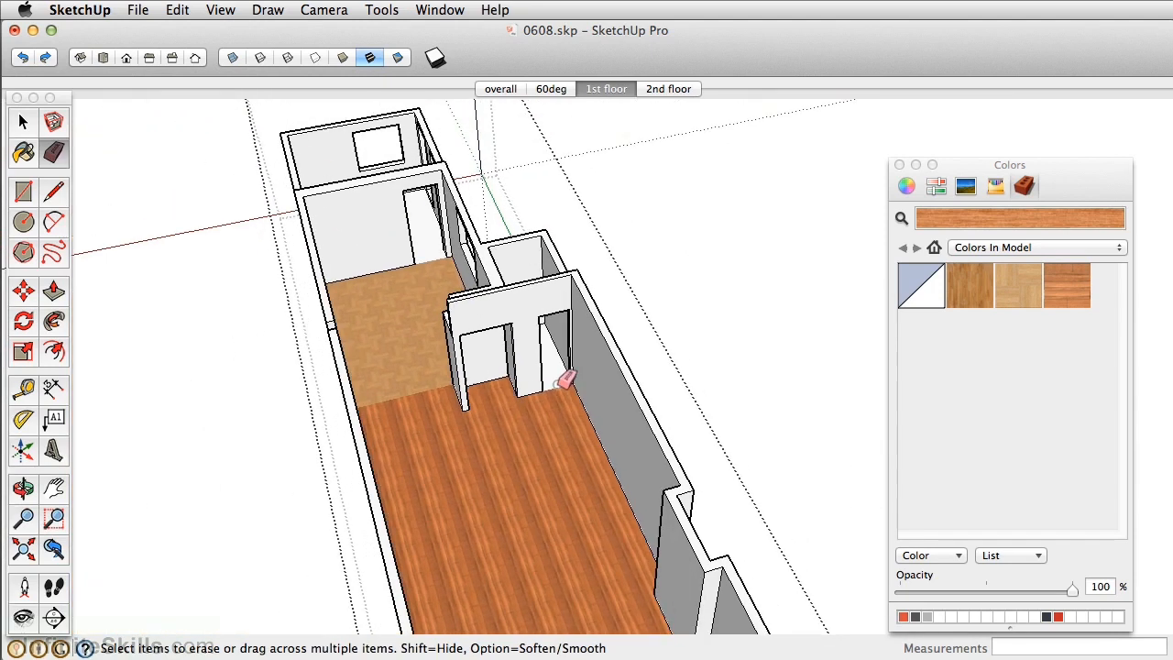
{"action": "mouse_move", "coordinate": [550, 489]}
{"action": "middle_mouse_down"}
{"action": "mouse_move", "coordinate": [537, 498]}
{"action": "mouse_move", "coordinate": [542, 413]}
{"action": "mouse_move", "coordinate": [522, 327]}
{"action": "mouse_move", "coordinate": [521, 364]}
{"action": "mouse_move", "coordinate": [516, 336]}
{"action": "mouse_move", "coordinate": [534, 262]}
{"action": "middle_mouse_up"}
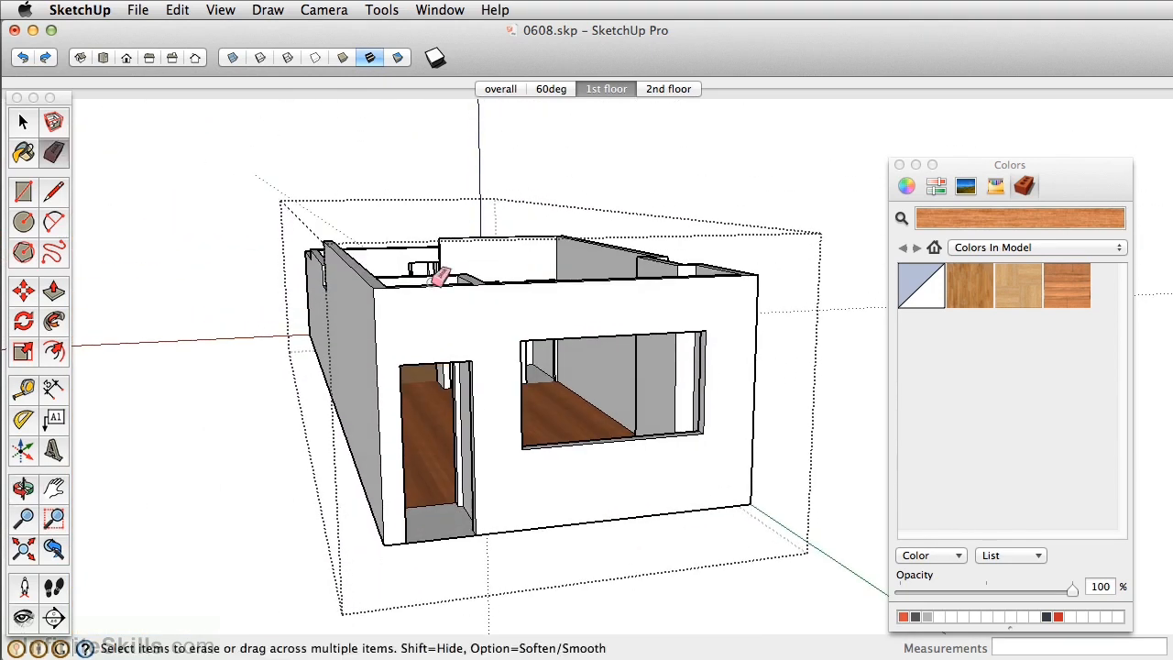